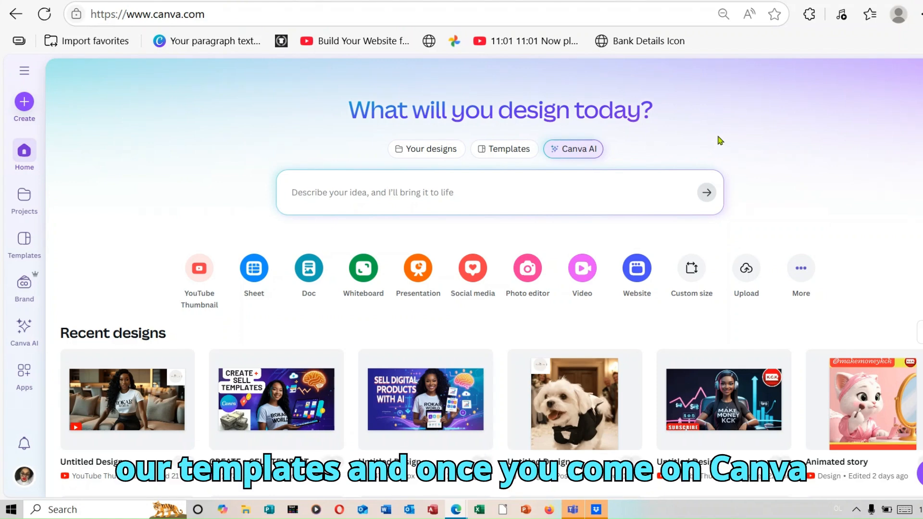
# Step: Open Canva AI and choose the Design for me mode
pyautogui.click(579, 152)
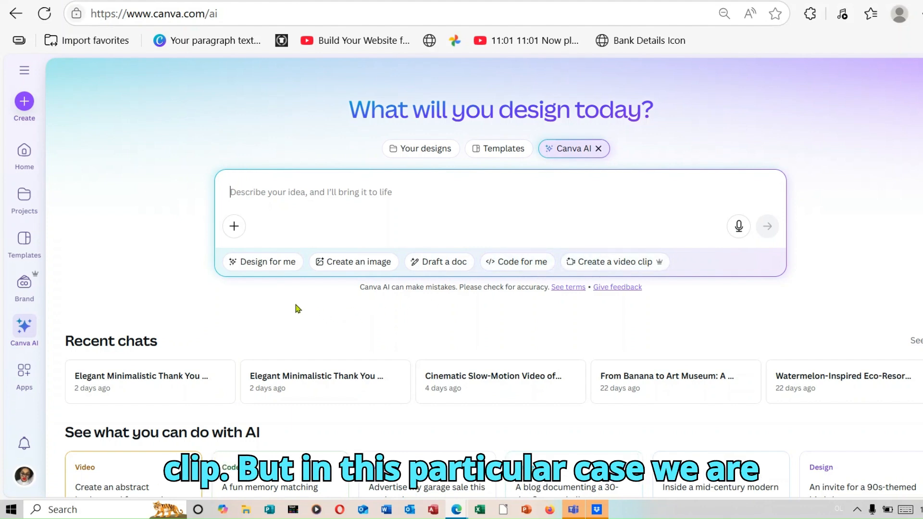
pyautogui.click(264, 266)
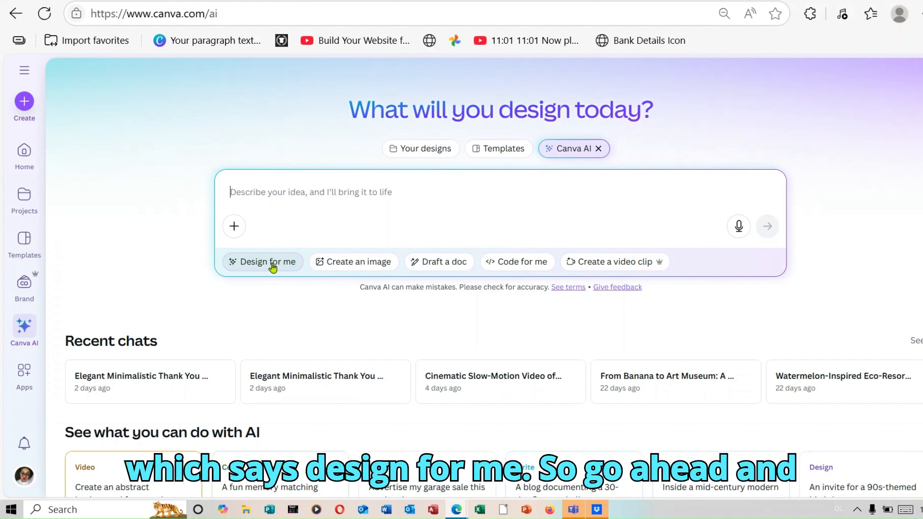
pyautogui.click(273, 266)
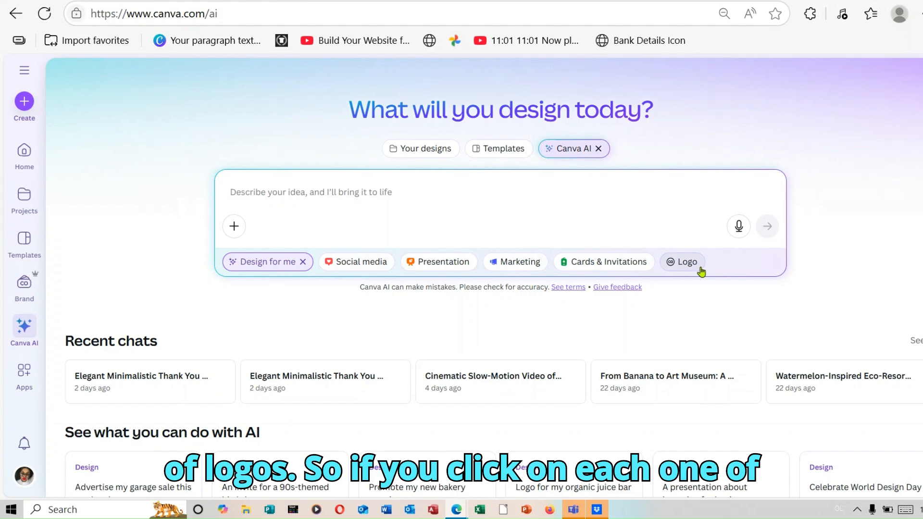
# Step: Examine the format options offered for the Social media and Marketing design categories, clearing each category after viewing it
pyautogui.click(376, 267)
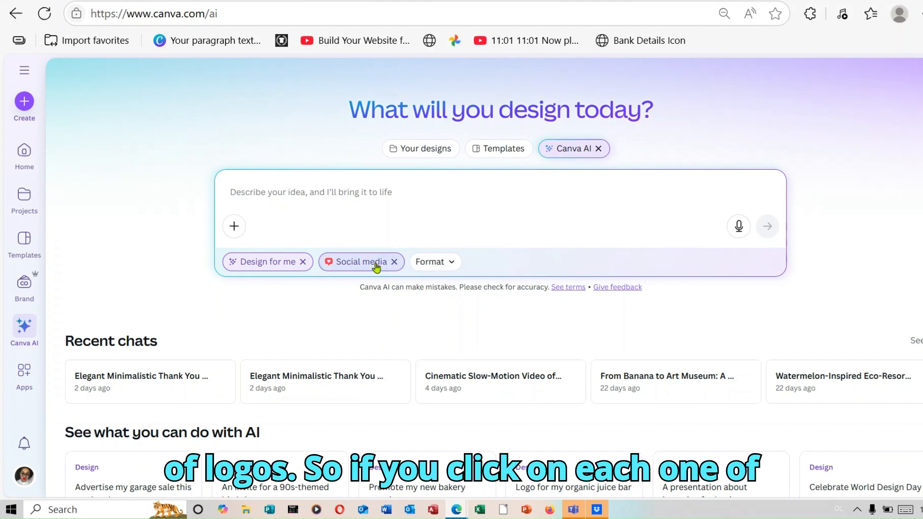
pyautogui.click(448, 263)
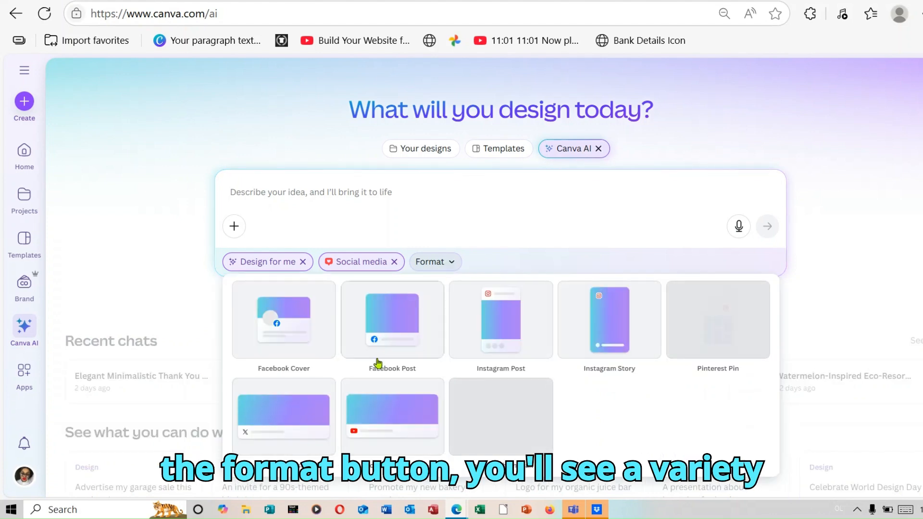
pyautogui.moveTo(374, 323)
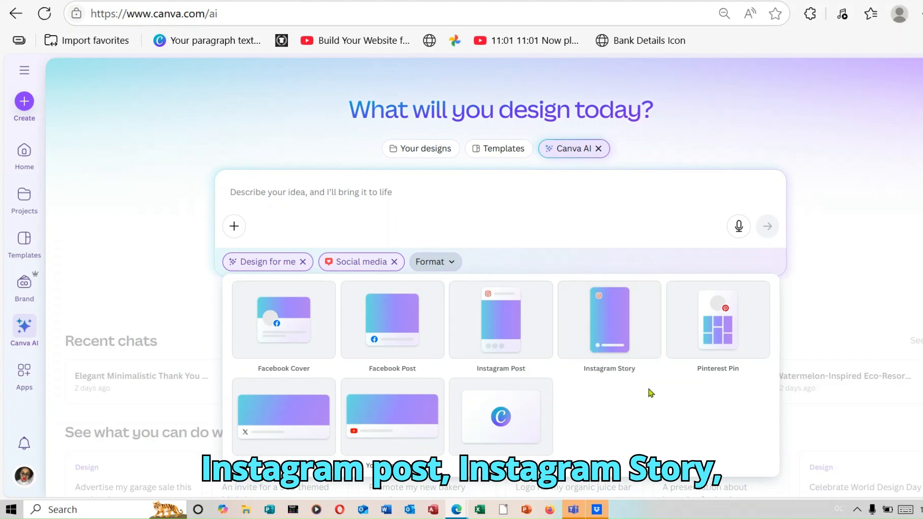
pyautogui.click(395, 263)
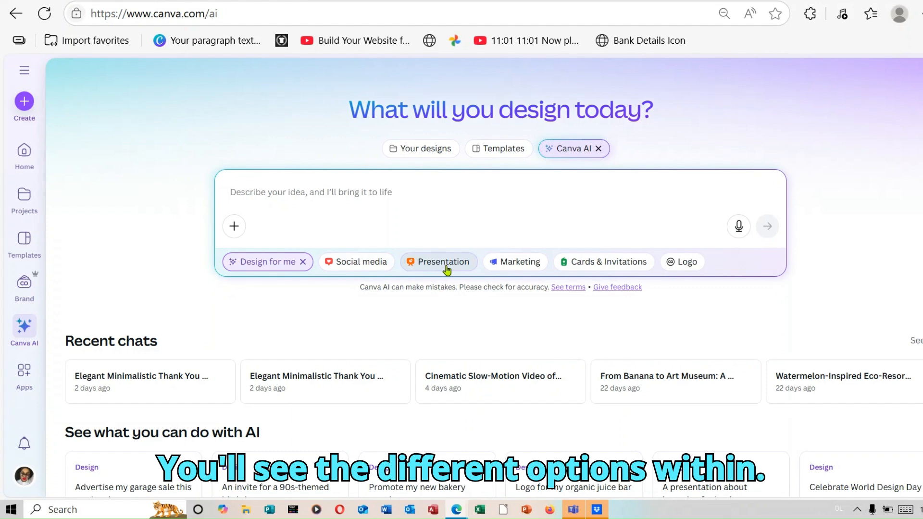
pyautogui.click(506, 265)
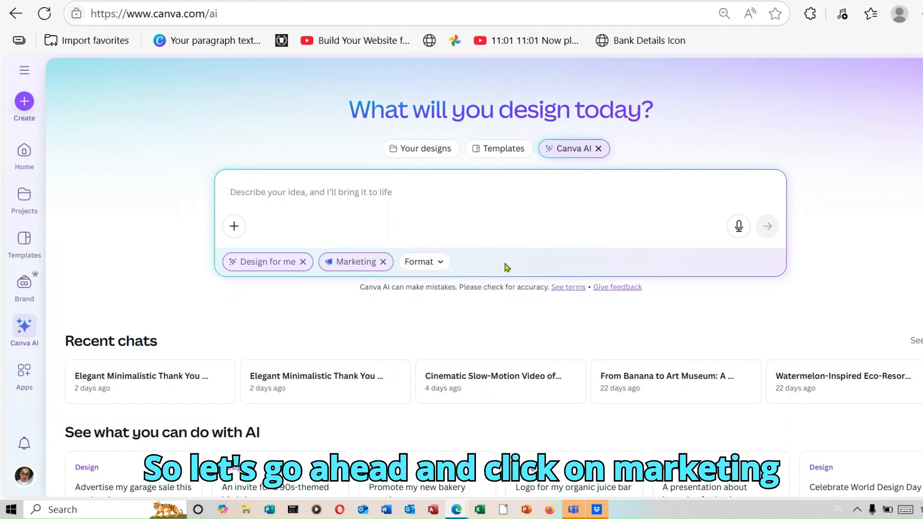
pyautogui.click(439, 263)
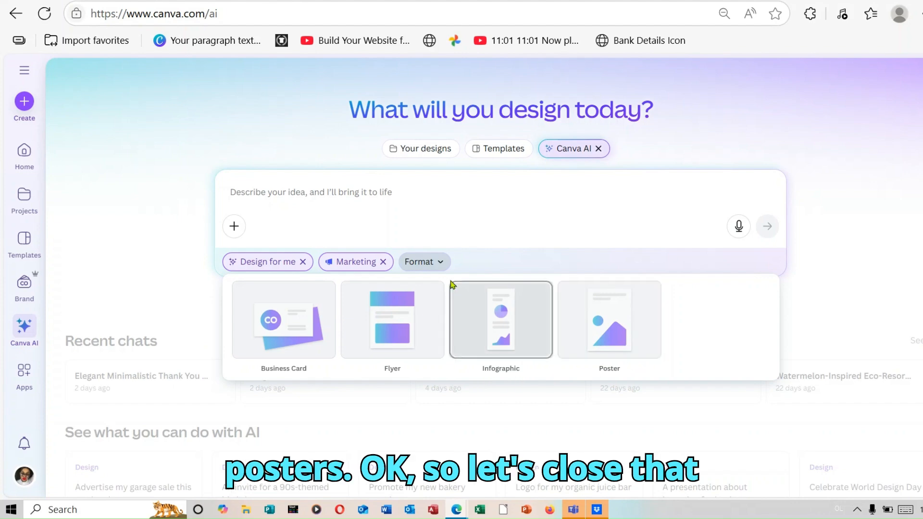
pyautogui.click(384, 262)
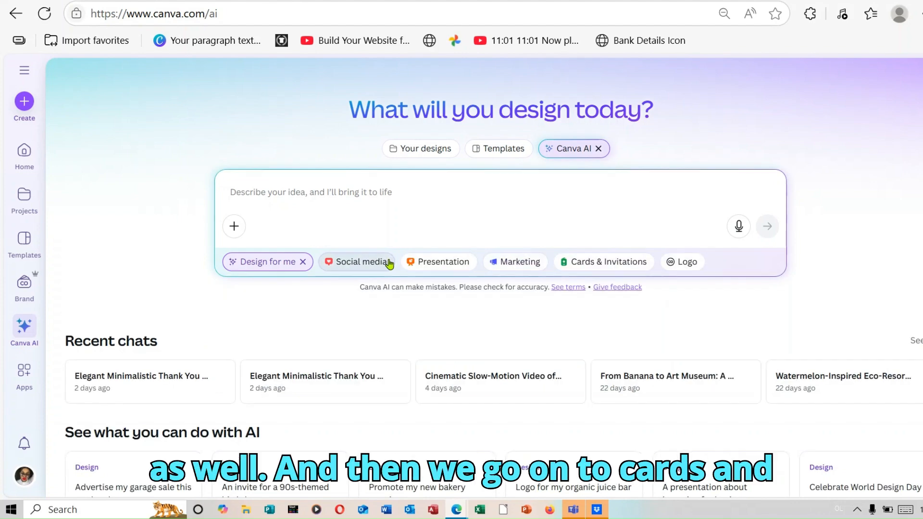
# Step: Set the design category to Cards & Invitations with the Invitation format
pyautogui.click(601, 268)
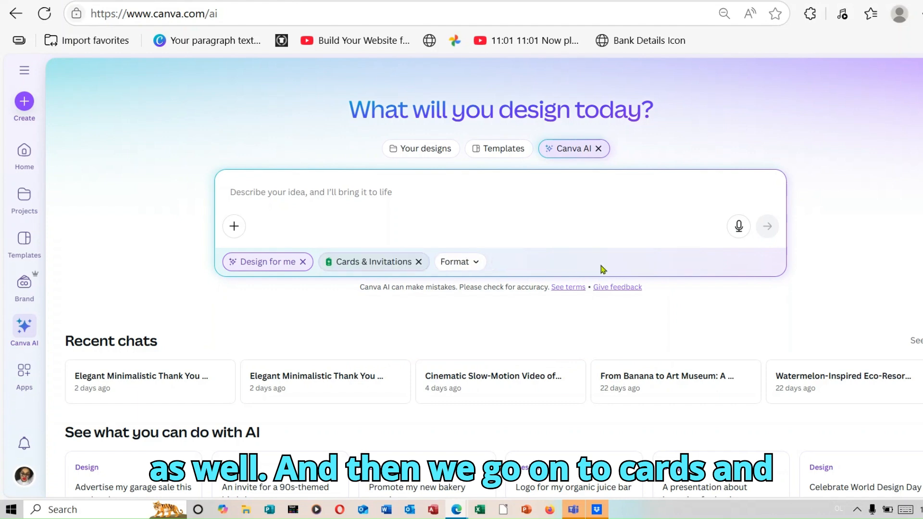
pyautogui.click(476, 265)
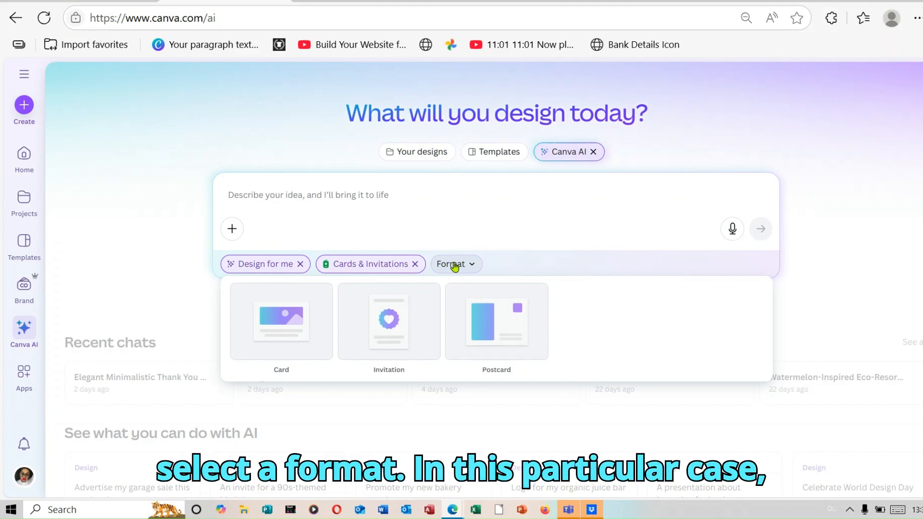
pyautogui.click(398, 325)
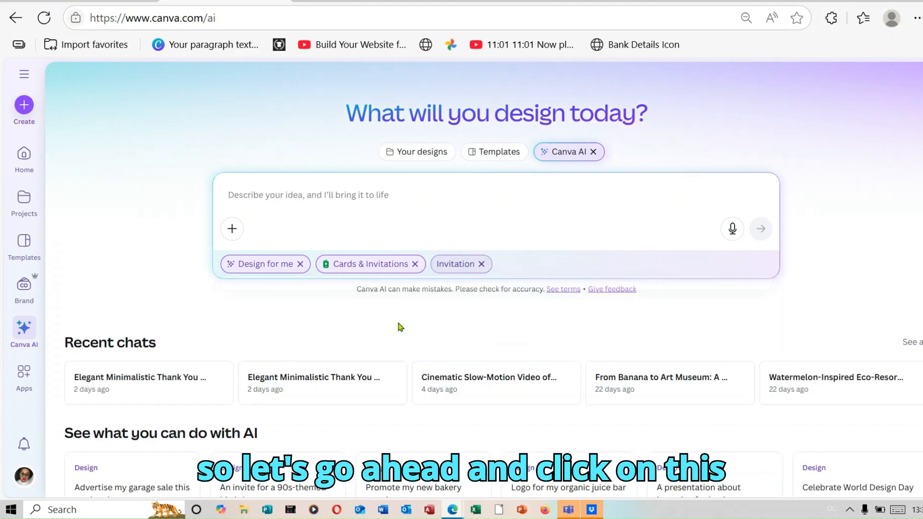
# Step: Paste the prompt for an elegant, modern invitation card template with soft neutral tones, stylish typography, minimalist layout and floral accents, and submit it
pyautogui.rightClick(296, 194)
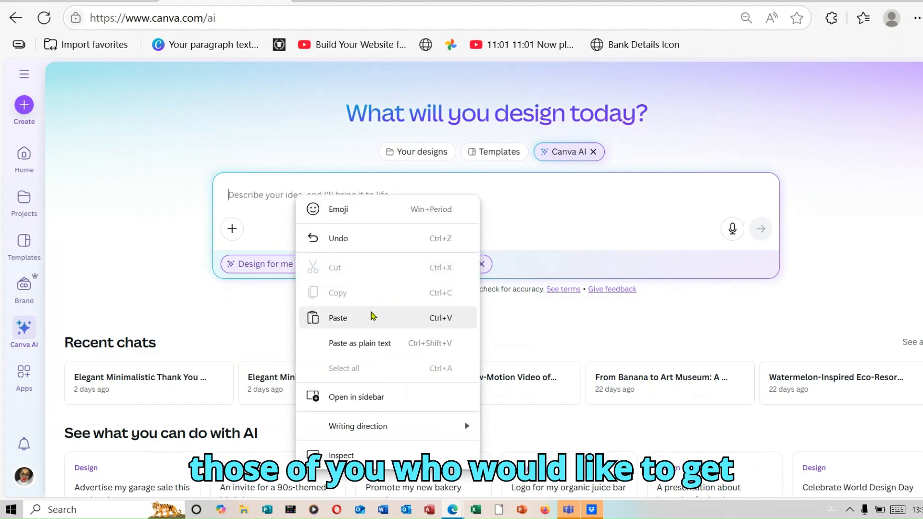
pyautogui.click(370, 316)
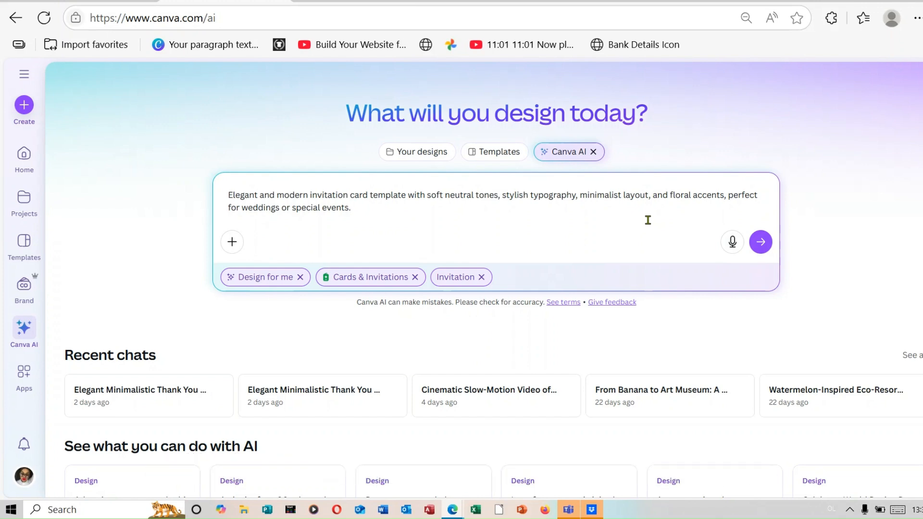
pyautogui.click(763, 243)
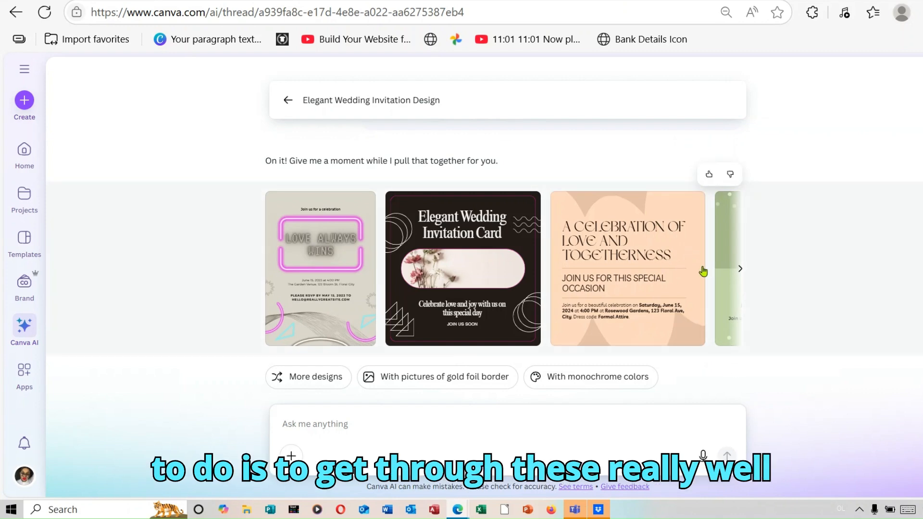
# Step: Browse the generated invitation designs and request a variation with monochrome colors
pyautogui.click(740, 273)
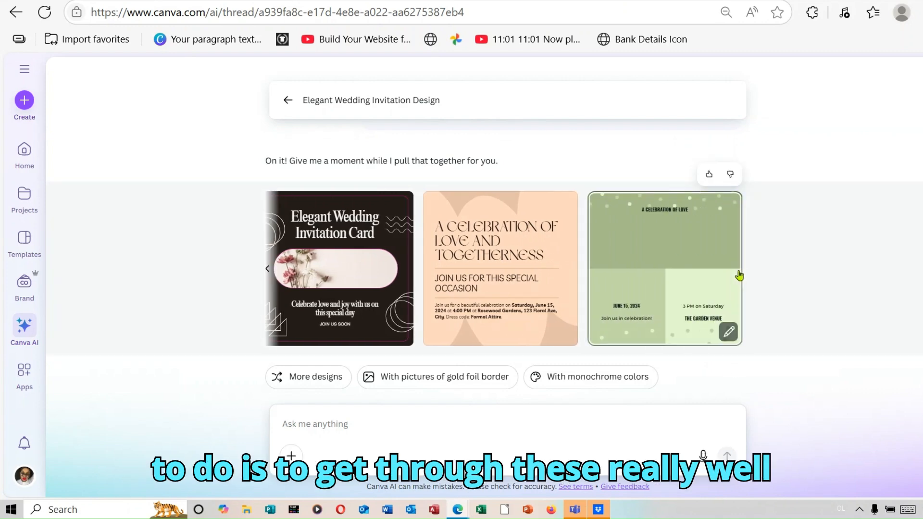
pyautogui.click(267, 272)
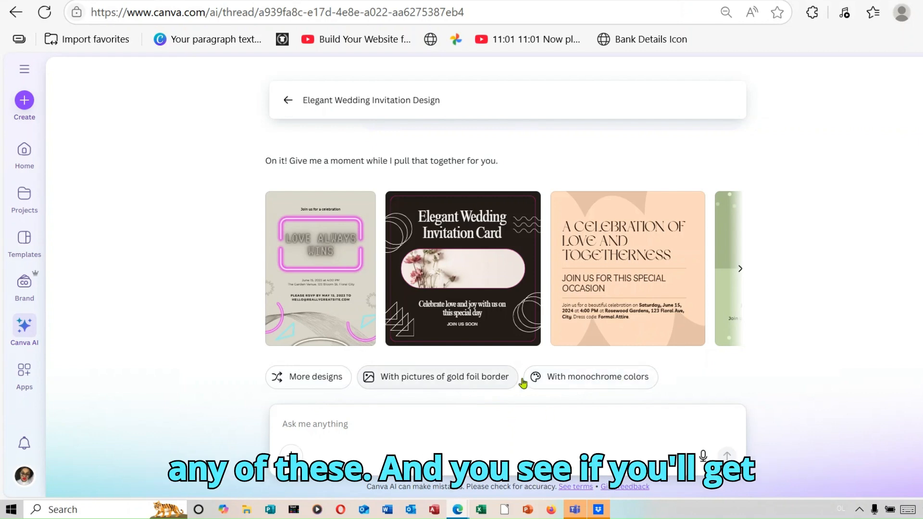
pyautogui.click(570, 381)
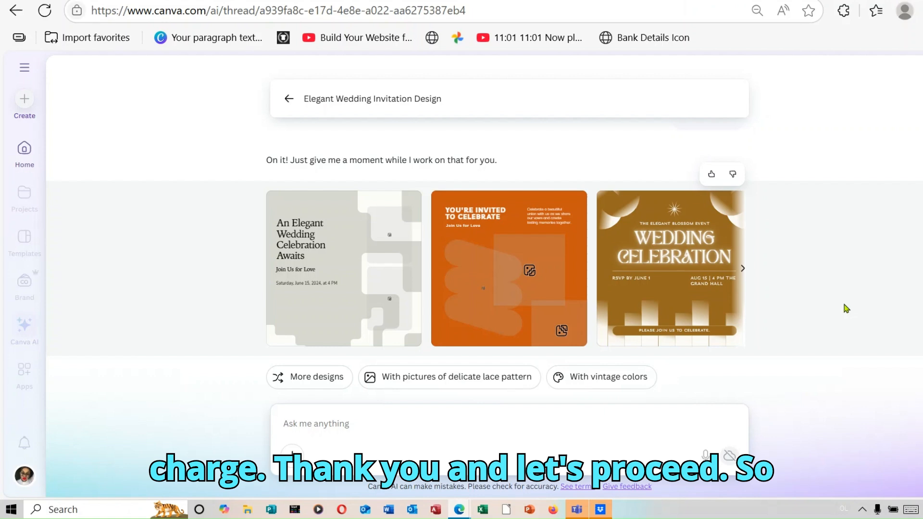
# Step: Compare the new sets of generated invitations and open the brown Wedding Celebration design
pyautogui.click(744, 272)
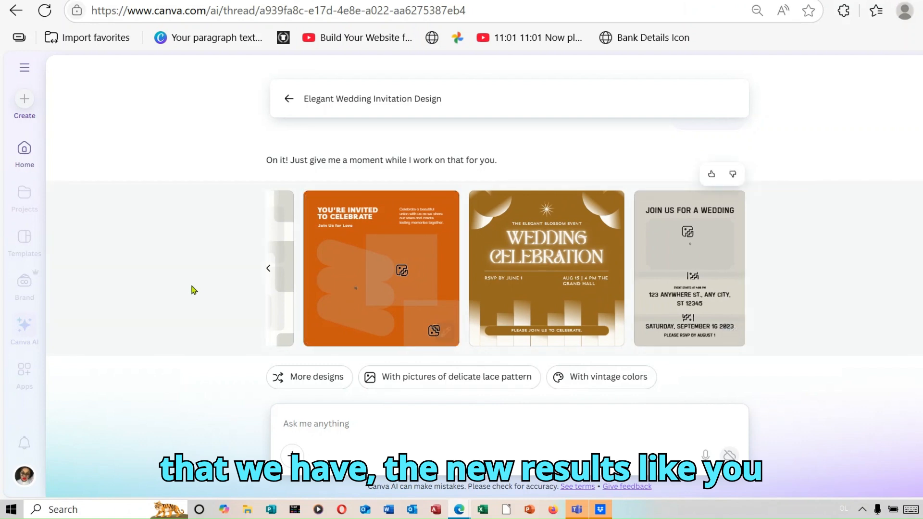
pyautogui.click(268, 268)
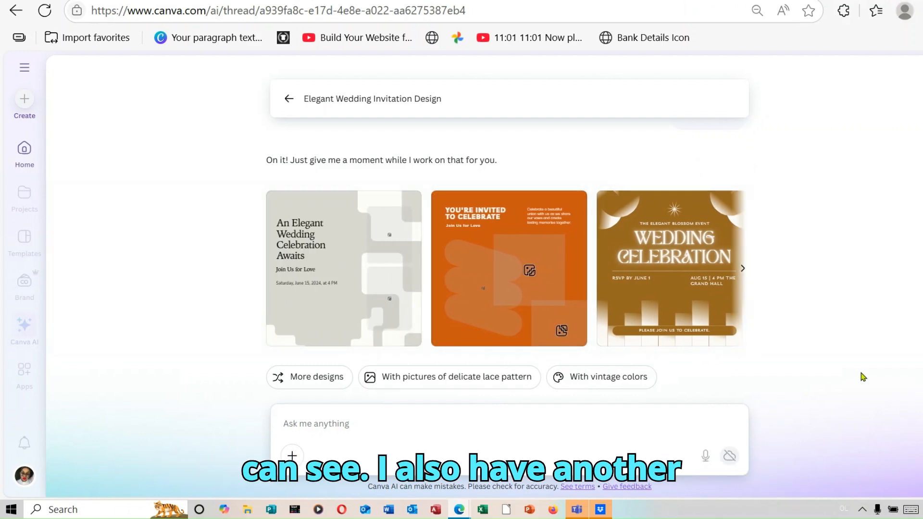
pyautogui.scroll(5, 505, 264)
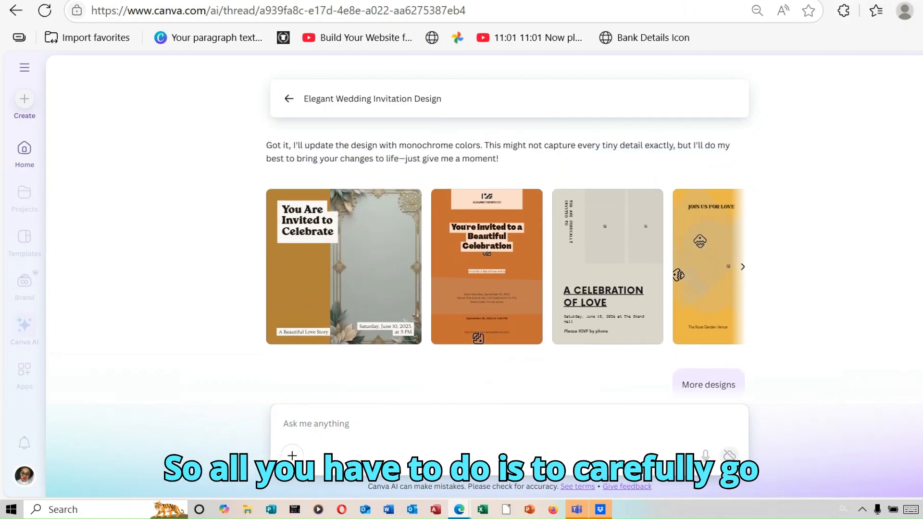
pyautogui.scroll(-2, 870, 279)
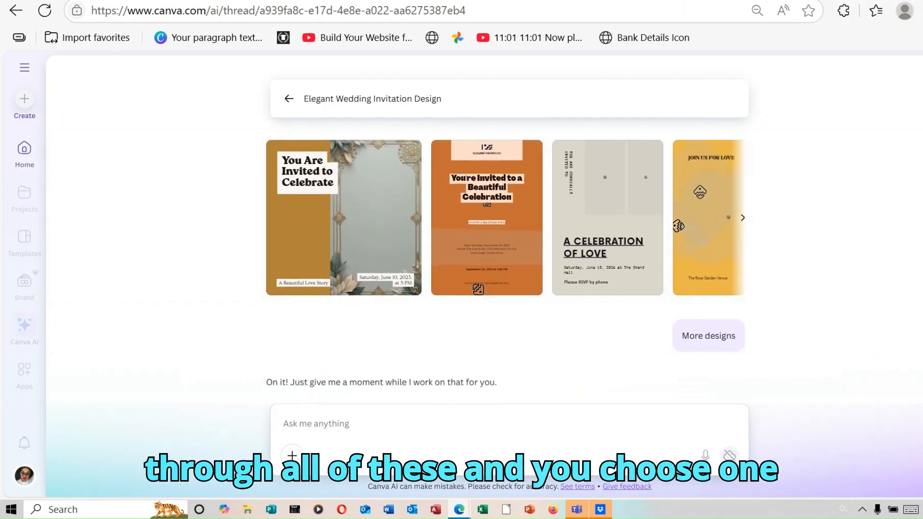
pyautogui.scroll(-5, 871, 278)
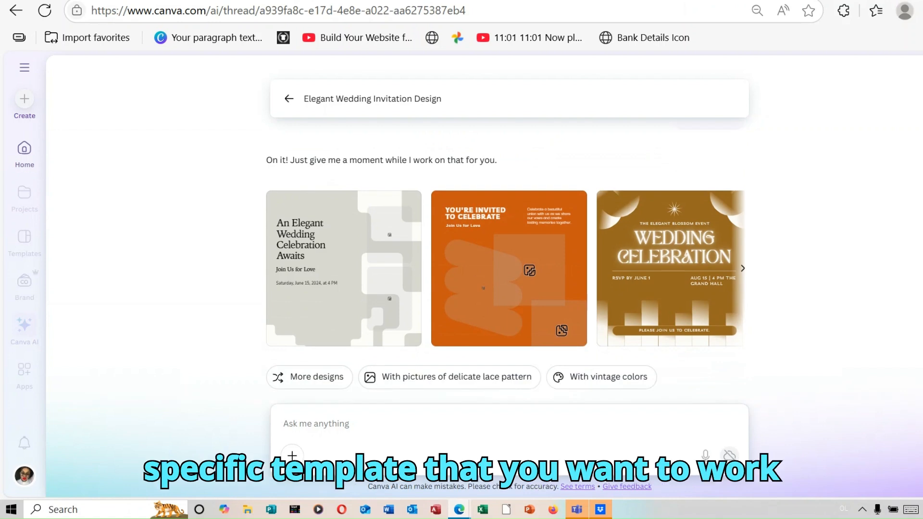
pyautogui.click(742, 268)
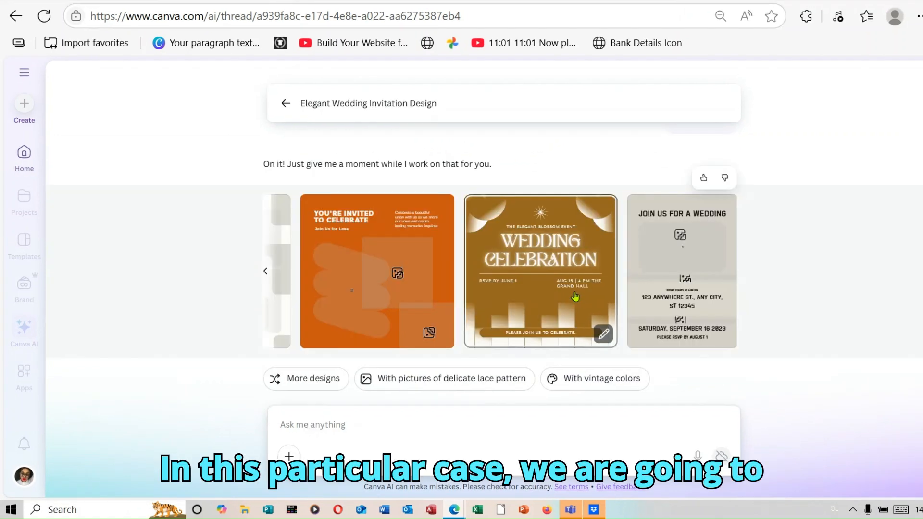
pyautogui.click(533, 278)
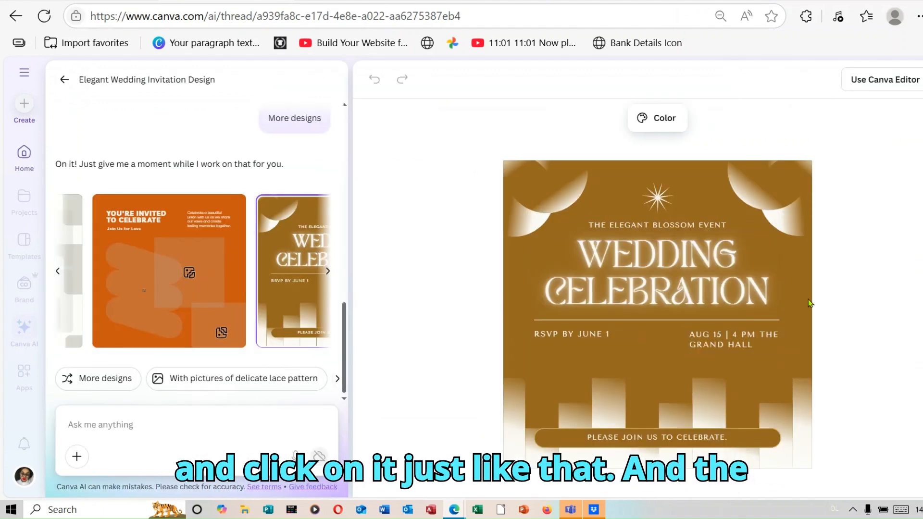
# Step: Try several suggested color palettes on the Wedding Celebration design, finishing with the dark green and pale yellow palette
pyautogui.click(659, 120)
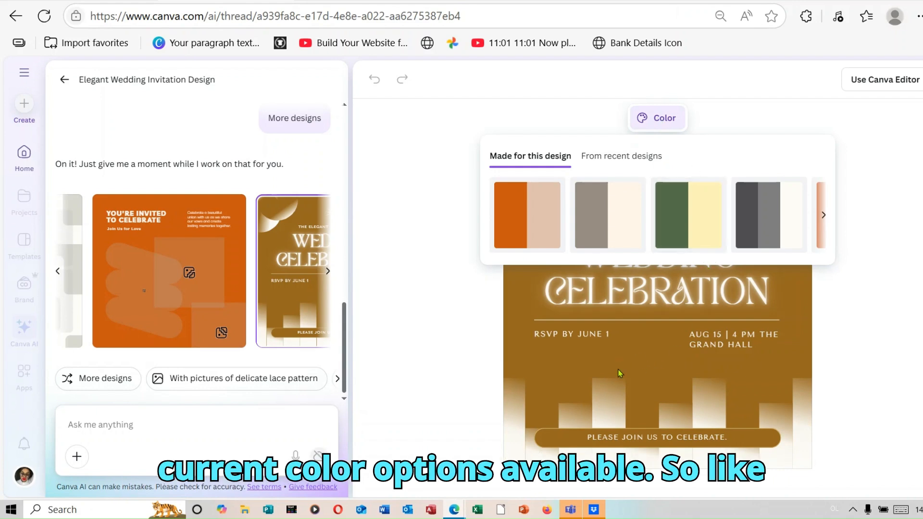
pyautogui.click(516, 211)
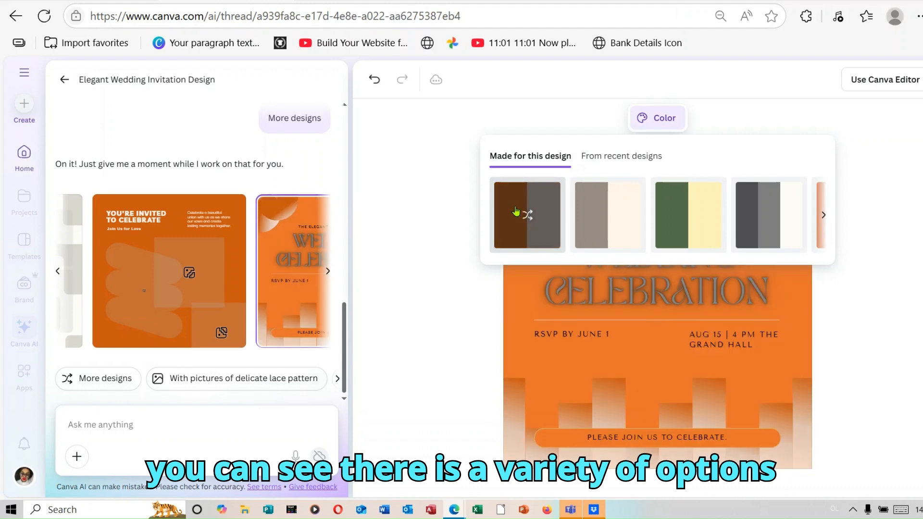
pyautogui.click(623, 236)
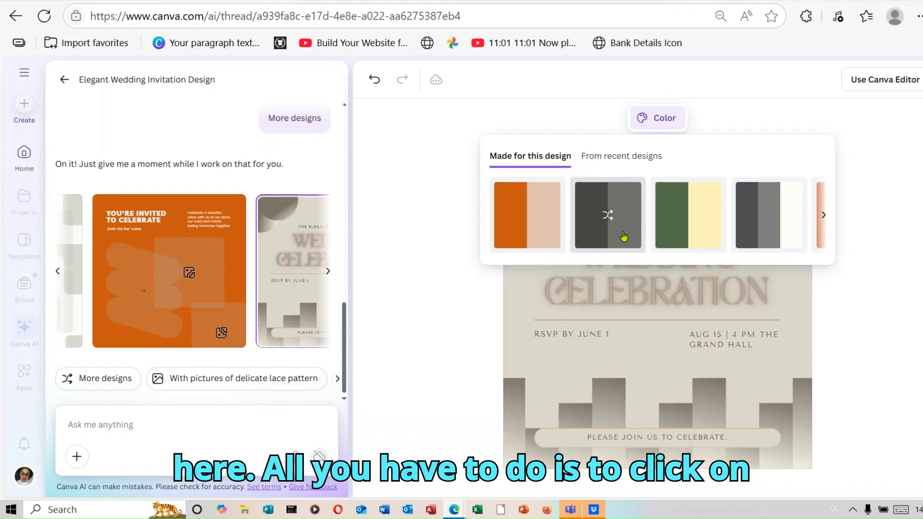
pyautogui.click(701, 239)
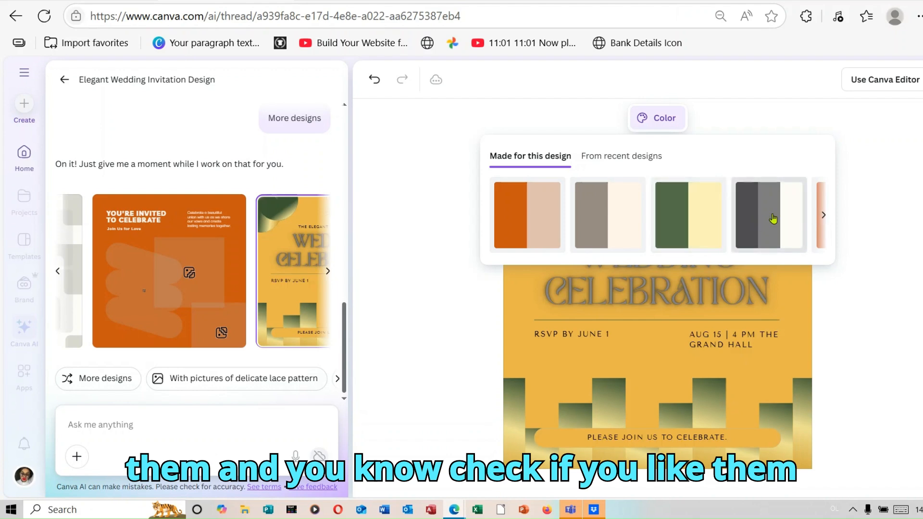
pyautogui.click(773, 219)
pyautogui.click(822, 215)
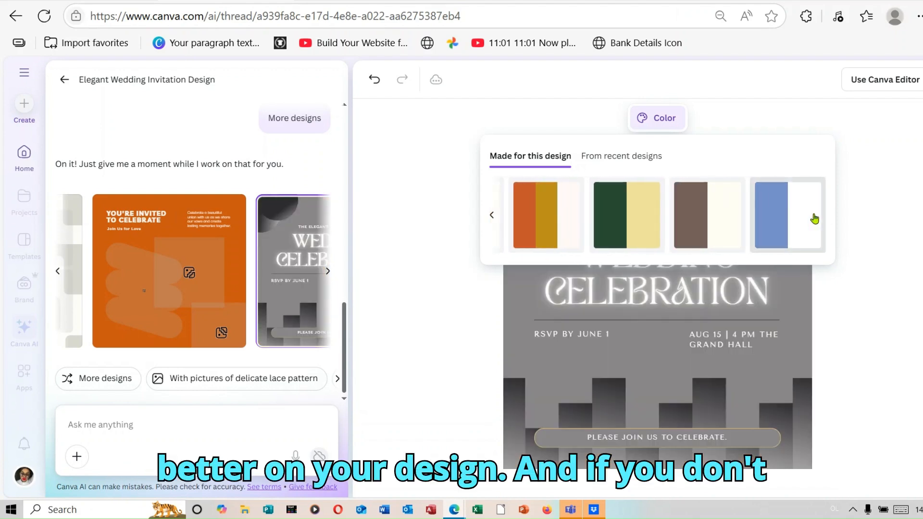
pyautogui.click(639, 215)
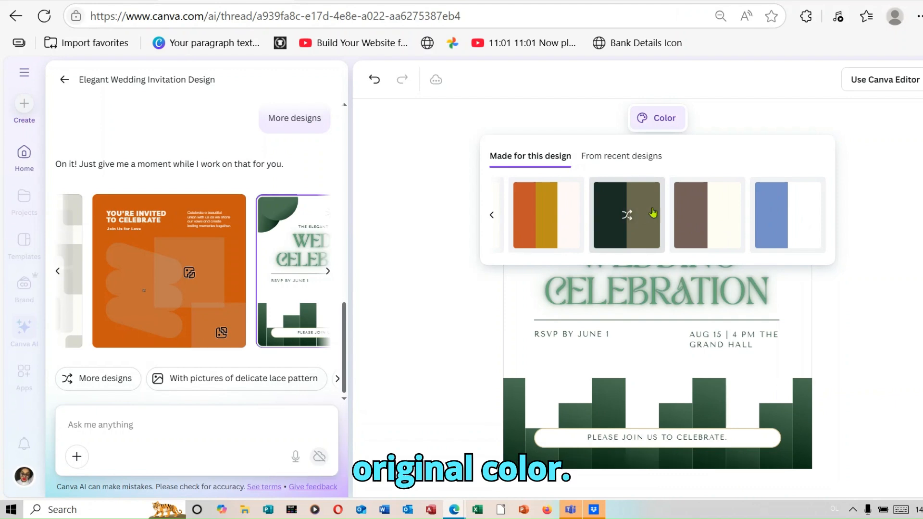
pyautogui.click(902, 253)
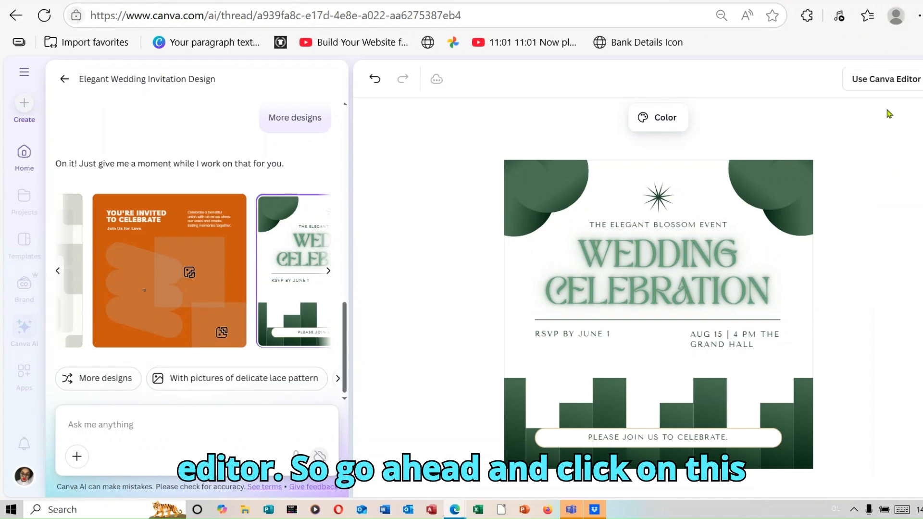
# Step: Open the design in the Canva Editor and add the pink, white and blue flower bouquet from the floral border graphics to the card
pyautogui.click(895, 81)
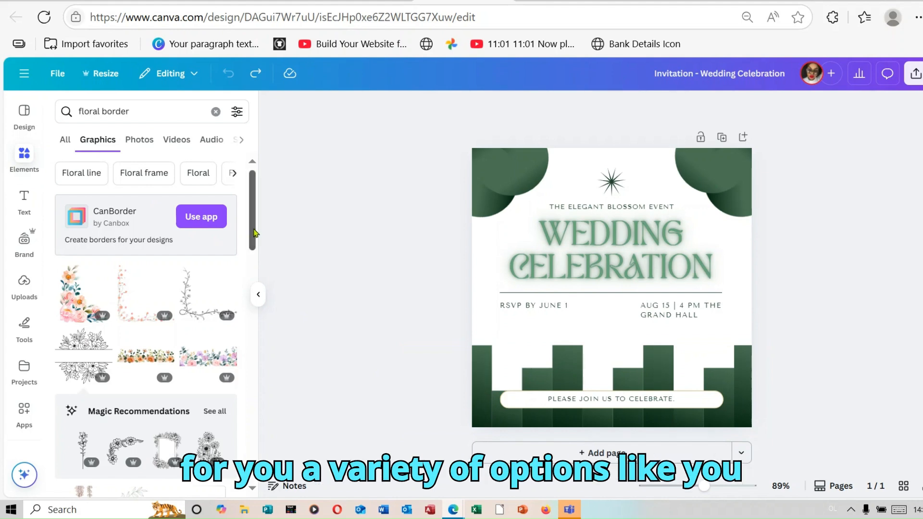
pyautogui.scroll(-4, 251, 244)
pyautogui.moveTo(258, 275); pyautogui.dragTo(264, 344)
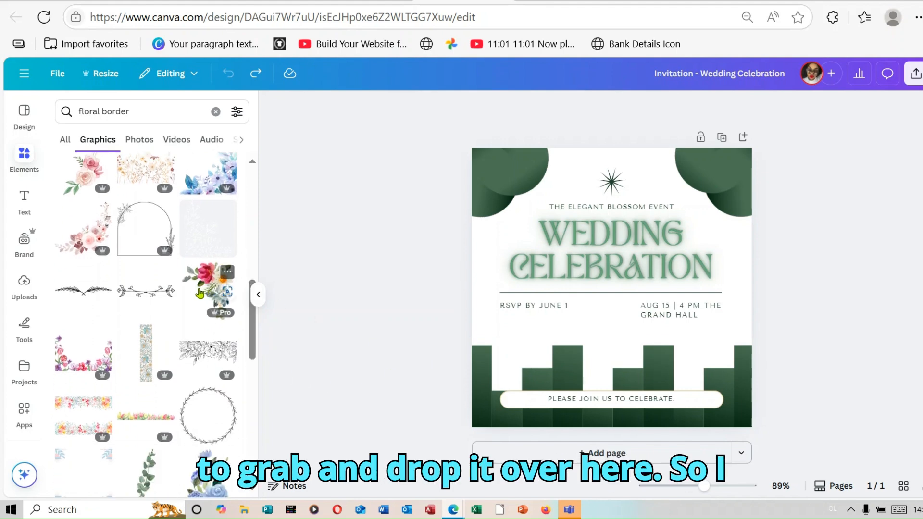
pyautogui.moveTo(200, 291); pyautogui.dragTo(722, 387)
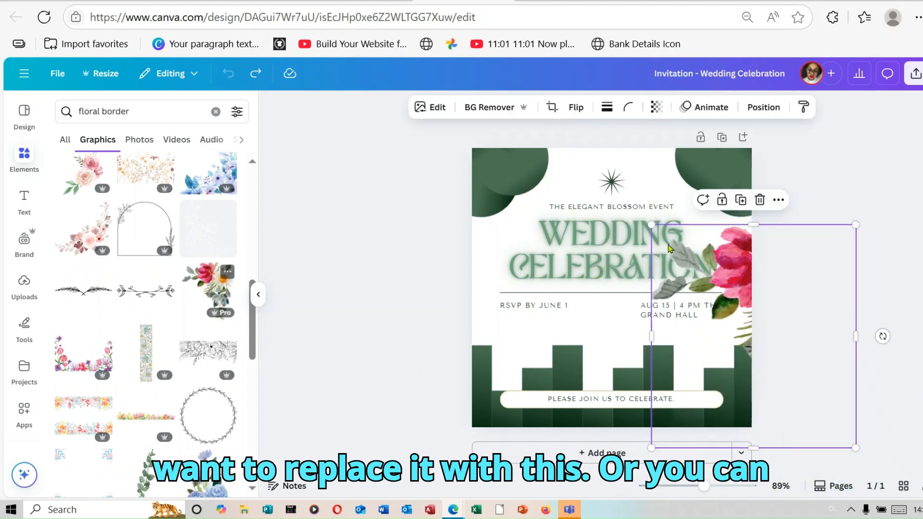
pyautogui.moveTo(730, 335); pyautogui.dragTo(560, 266)
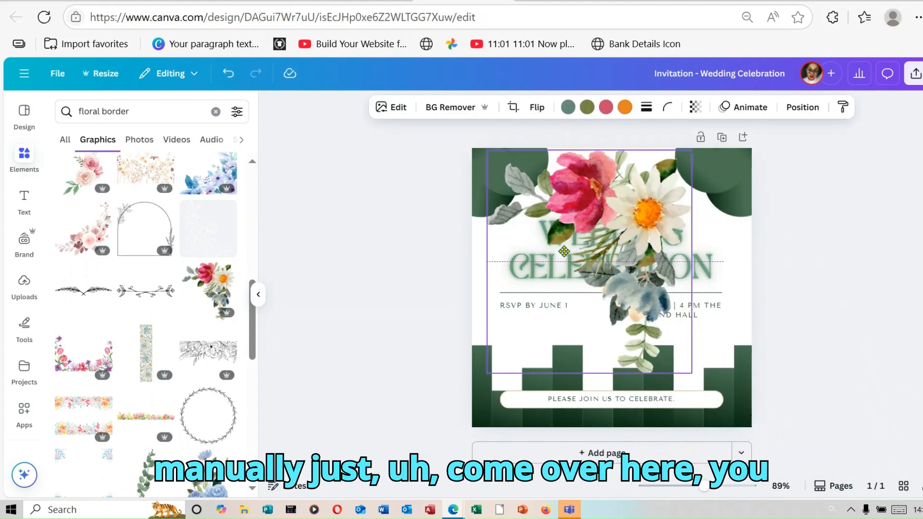
# Step: Delete the green stepped shape in the card's lower-right corner and fit the bouquet there at a smaller size
pyautogui.click(726, 382)
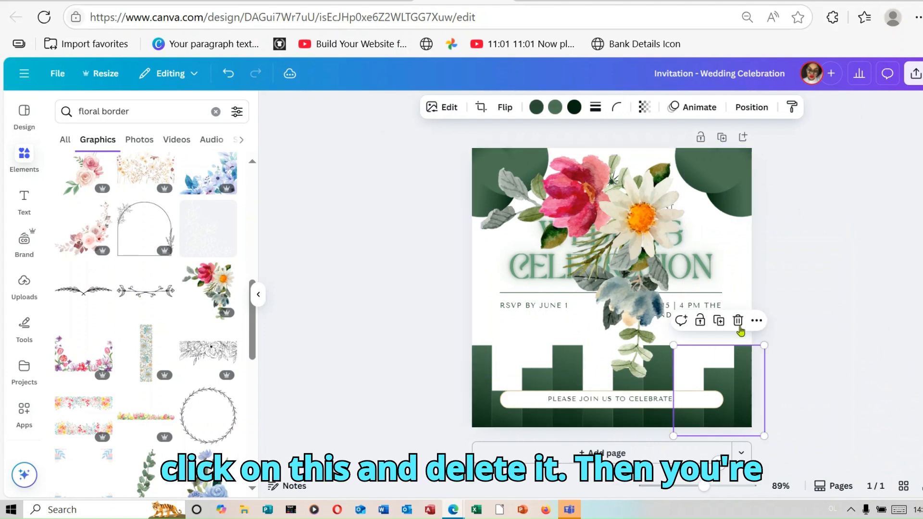
pyautogui.click(739, 321)
pyautogui.moveTo(603, 250); pyautogui.dragTo(684, 355)
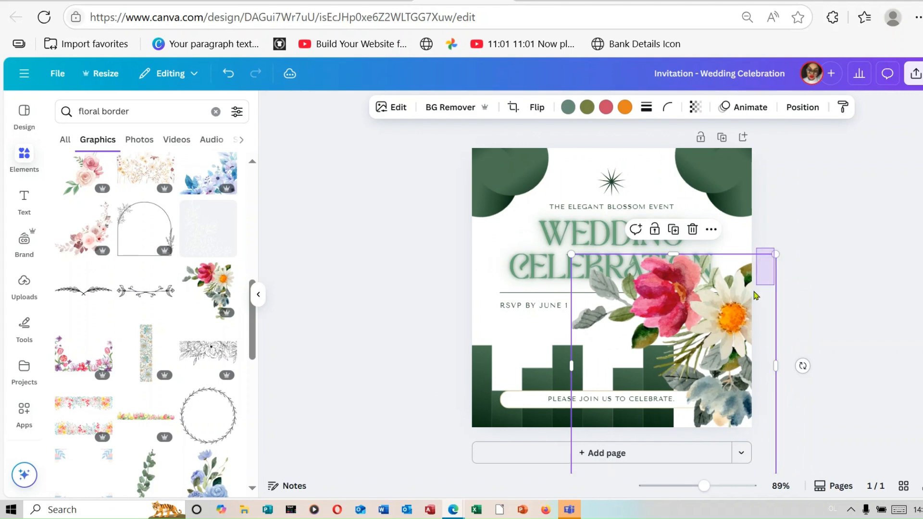
pyautogui.click(784, 249)
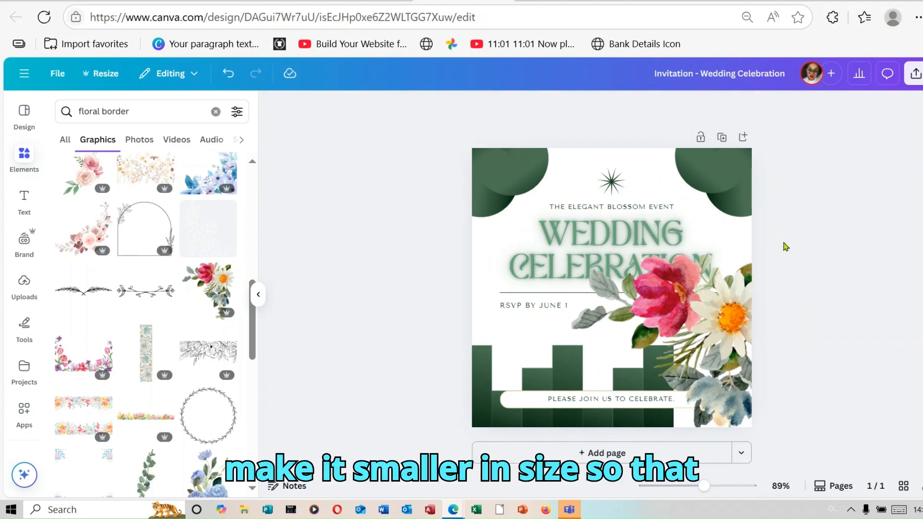
pyautogui.click(711, 329)
pyautogui.moveTo(777, 253); pyautogui.dragTo(723, 332)
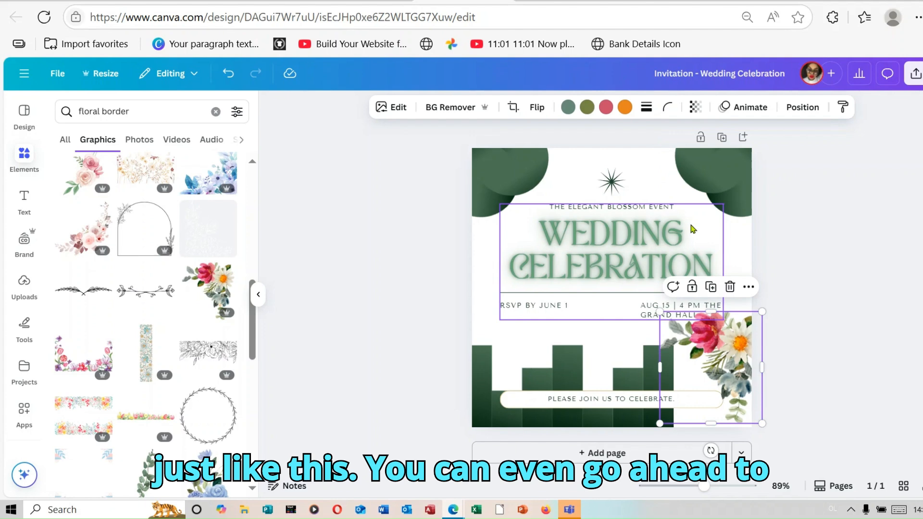
# Step: Flip the bouquet vertically and align it with the card's bottom edge in the lower-right corner
pyautogui.click(545, 110)
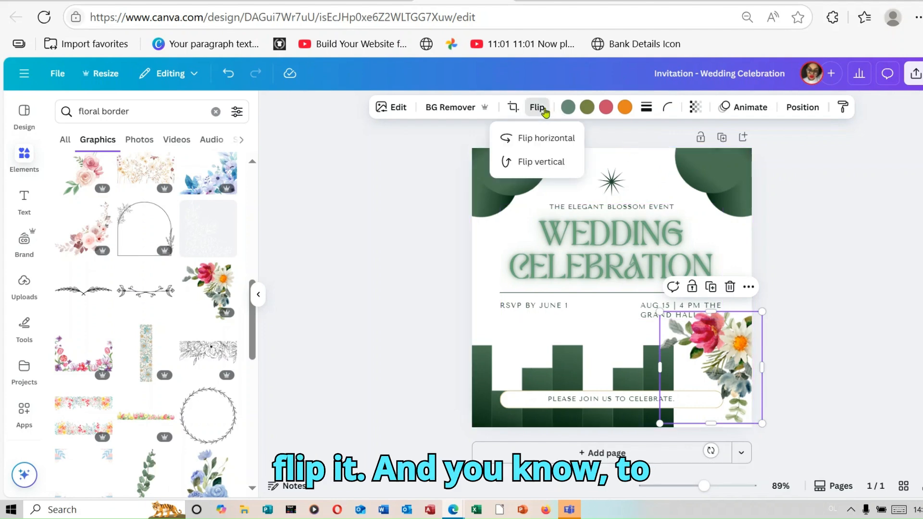
pyautogui.click(552, 160)
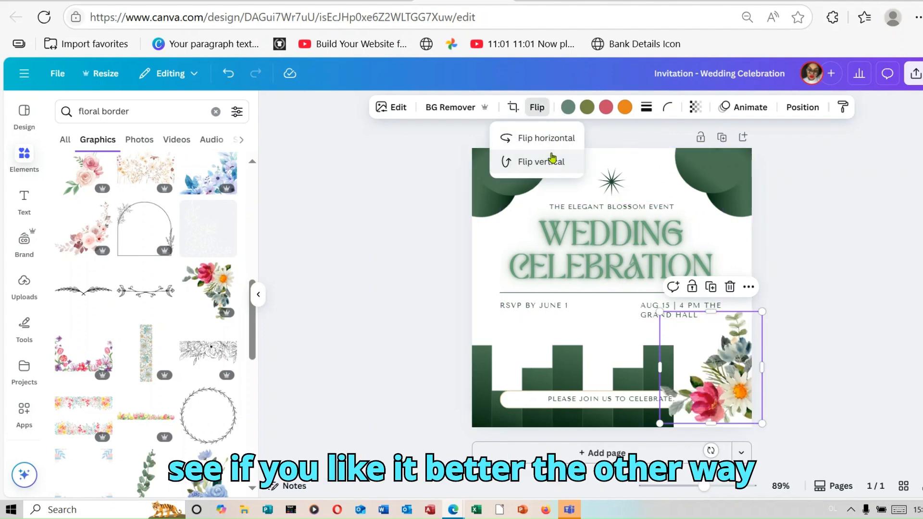
pyautogui.click(846, 295)
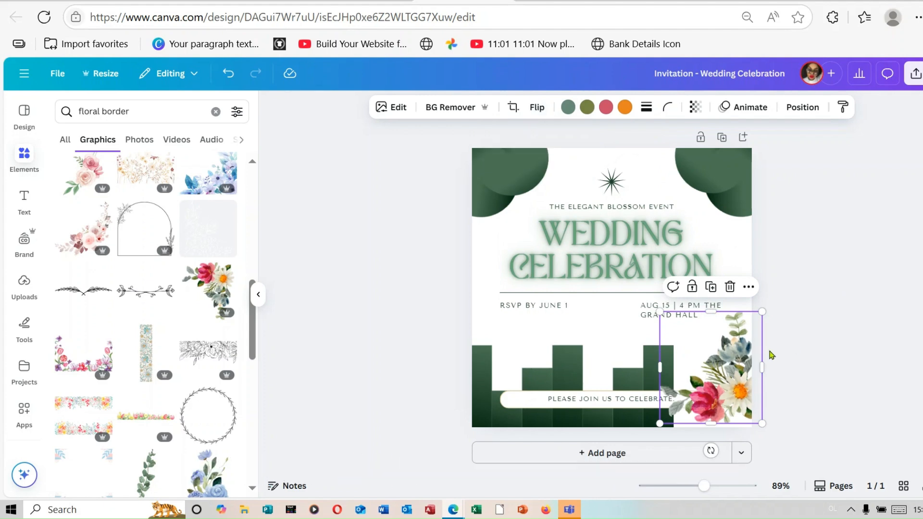
pyautogui.click(856, 337)
pyautogui.click(723, 372)
pyautogui.moveTo(723, 372); pyautogui.dragTo(727, 377)
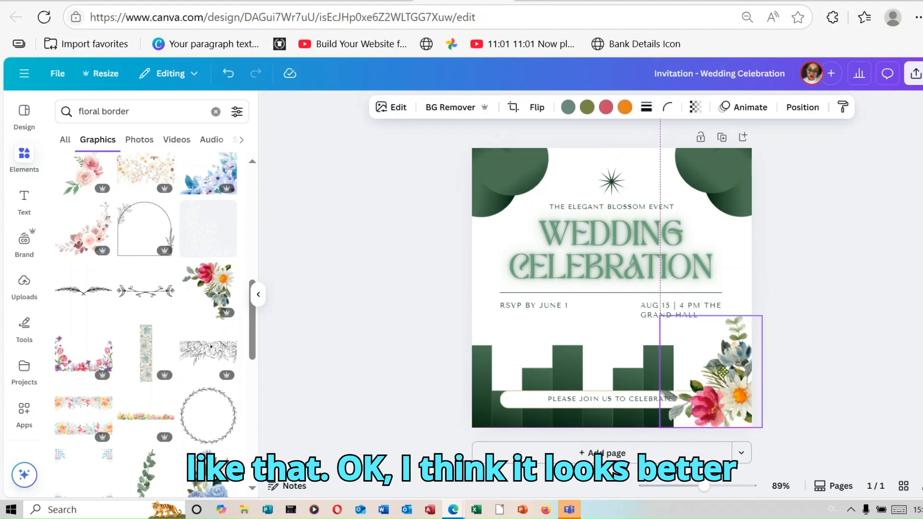
pyautogui.click(864, 357)
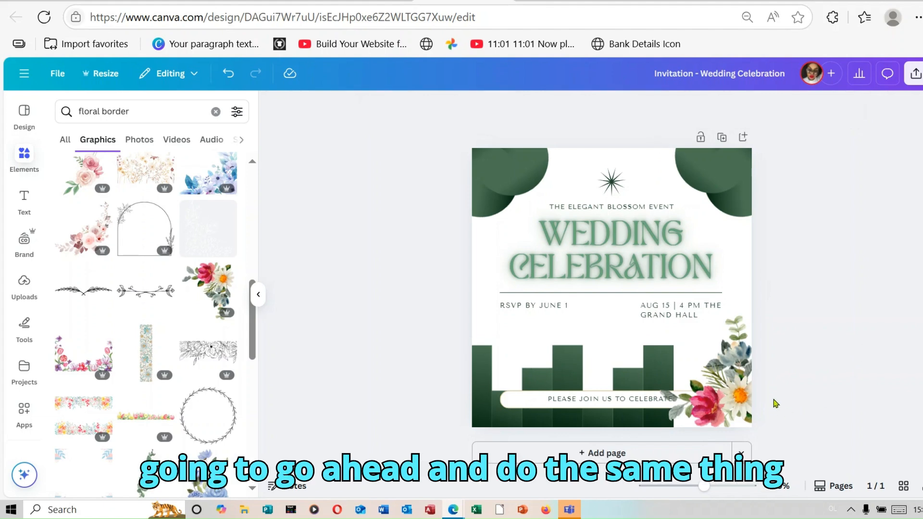
# Step: Duplicate the corner bouquet and move the copy to the lower-left part of the card
pyautogui.click(731, 392)
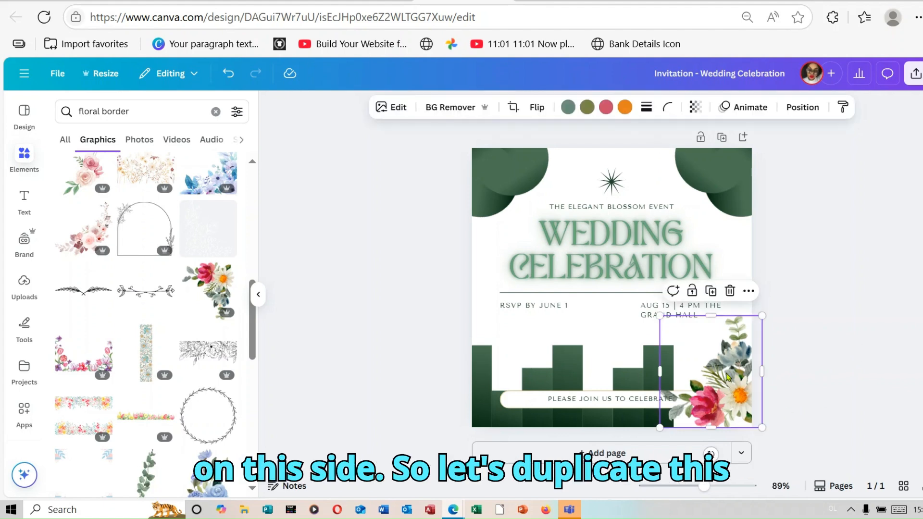
pyautogui.rightClick(726, 395)
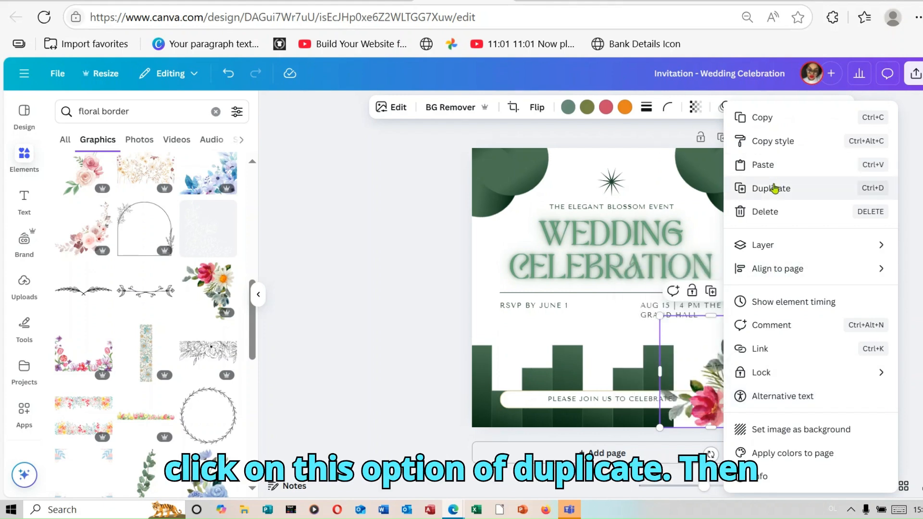
pyautogui.click(775, 188)
pyautogui.moveTo(737, 388); pyautogui.dragTo(559, 349)
# Step: Delete the two green stepped shapes at the card's lower left
pyautogui.click(490, 418)
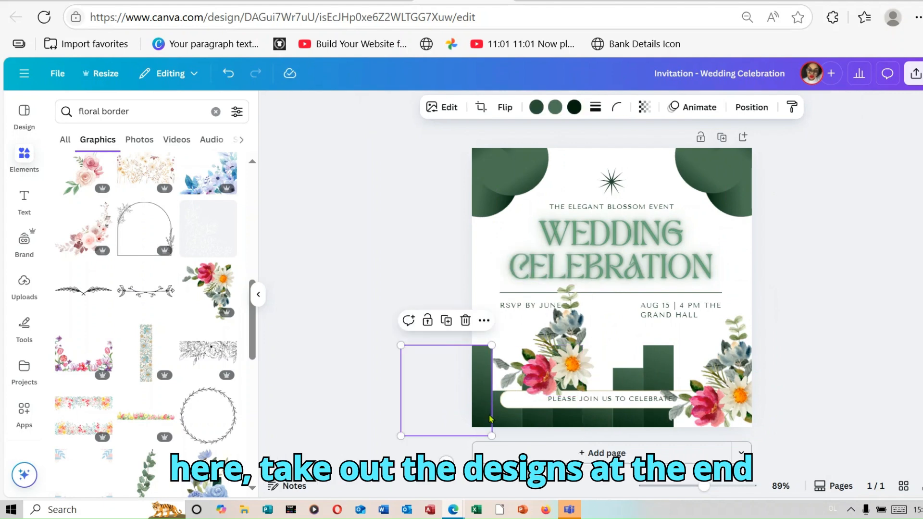
pyautogui.click(465, 321)
pyautogui.click(510, 416)
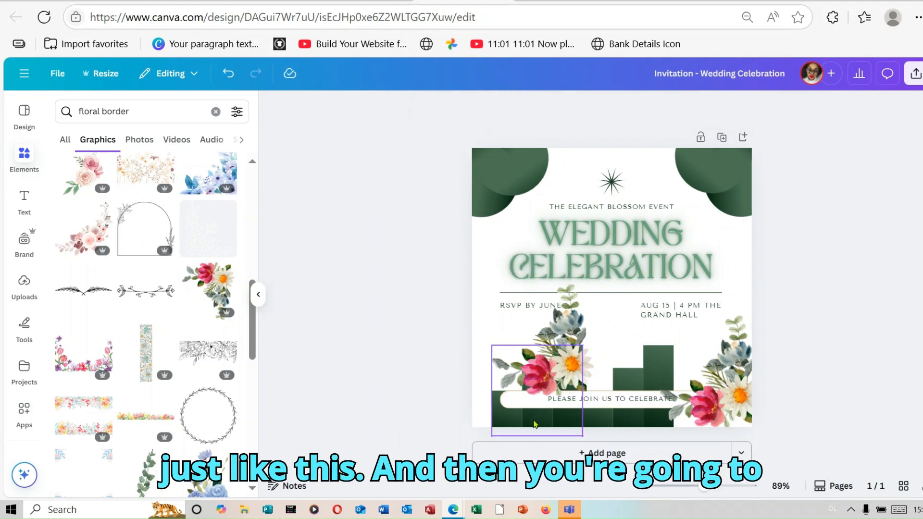
# Step: Move the bouquet copy into the card's lower-left corner and flip it so it mirrors the bouquet on the opposite side
pyautogui.click(557, 320)
pyautogui.moveTo(560, 332); pyautogui.dragTo(547, 357)
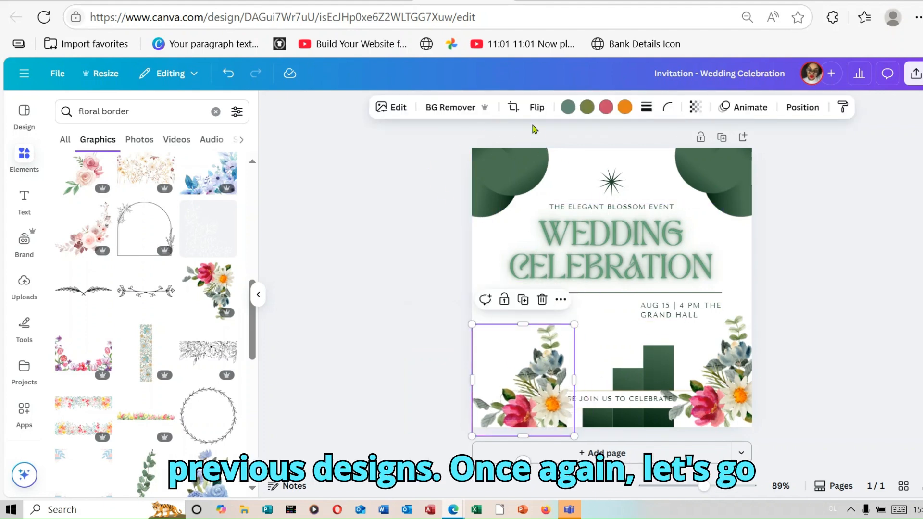
pyautogui.click(536, 107)
pyautogui.click(542, 162)
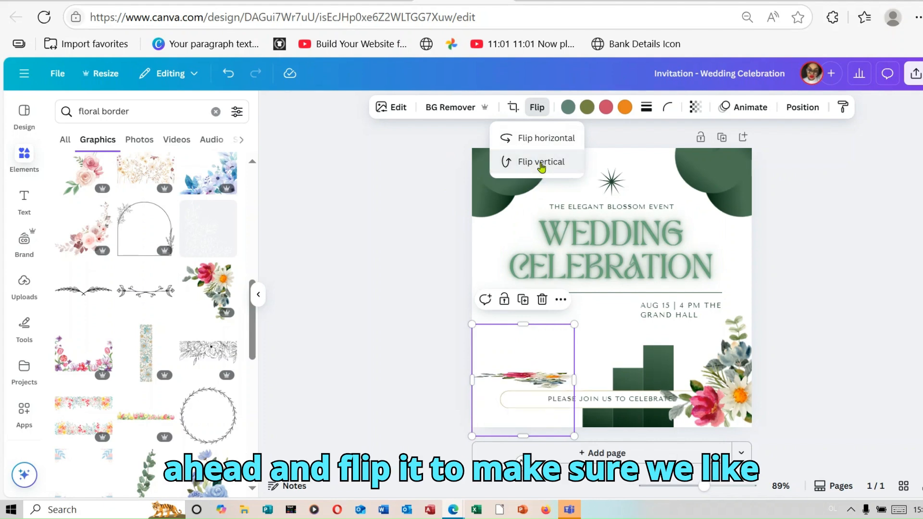
pyautogui.click(539, 142)
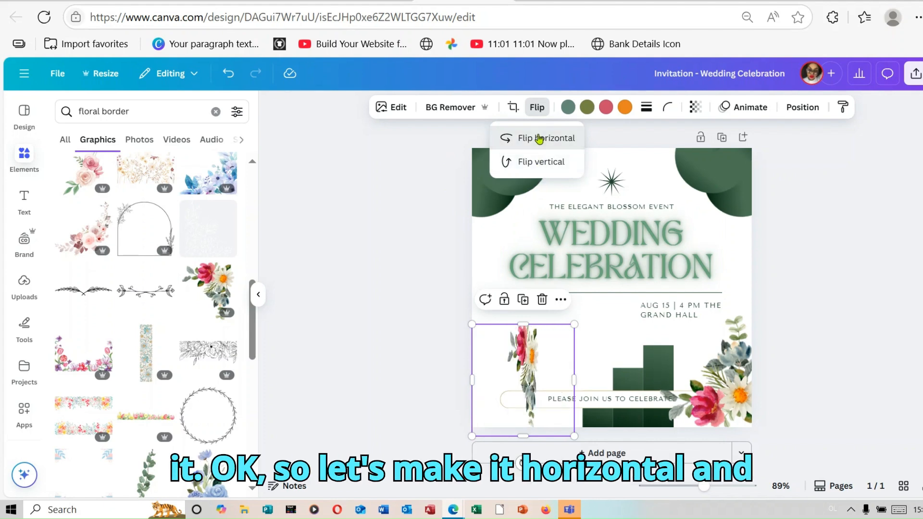
pyautogui.click(547, 160)
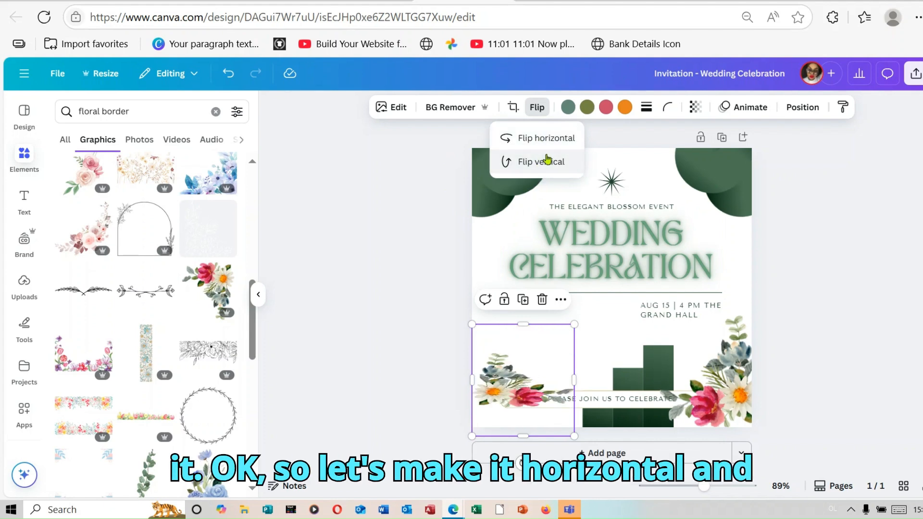
pyautogui.click(836, 335)
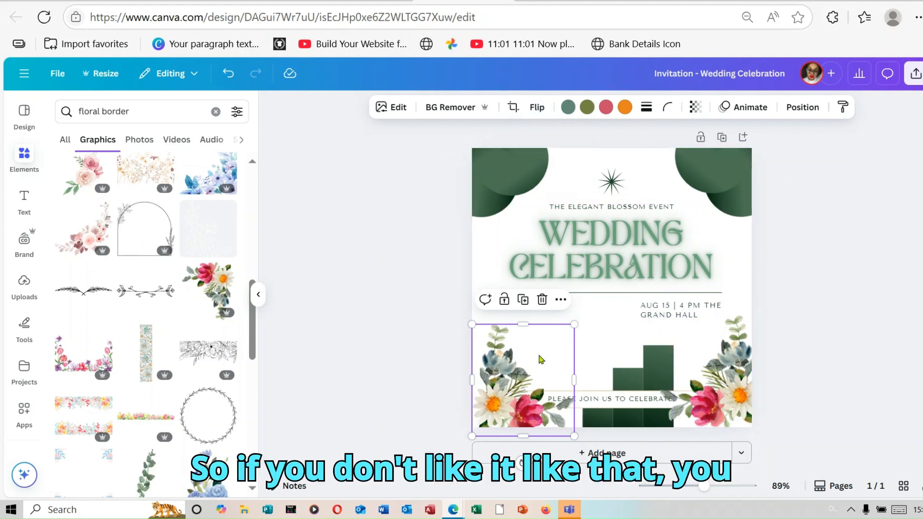
# Step: Delete the mirrored bouquet copy from the card's lower-left corner
pyautogui.click(541, 300)
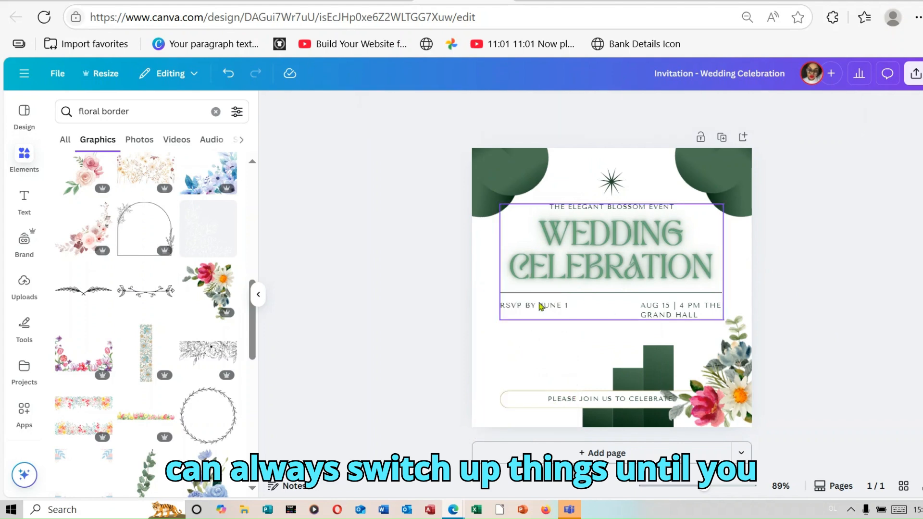
pyautogui.click(743, 378)
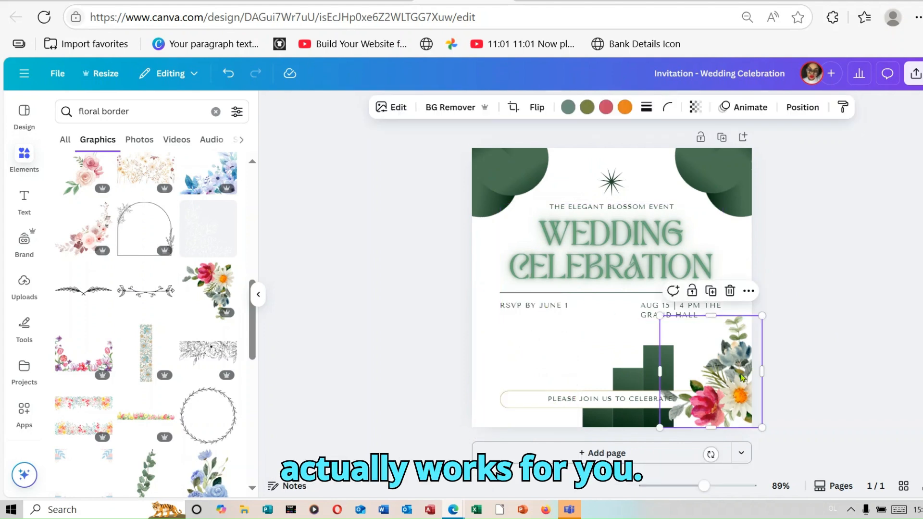
pyautogui.click(354, 283)
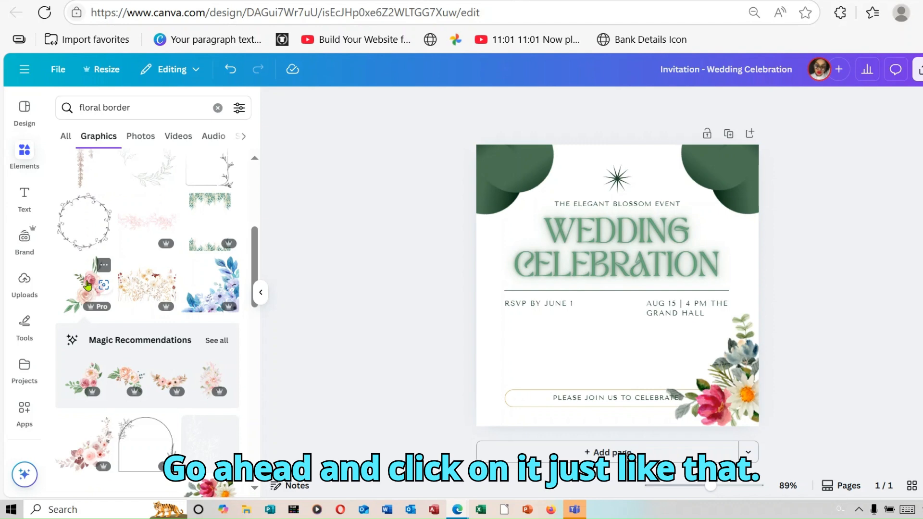
# Step: Add the pink rose graphic from the floral border results, shrink it and place it in the card's lower-left corner
pyautogui.click(88, 285)
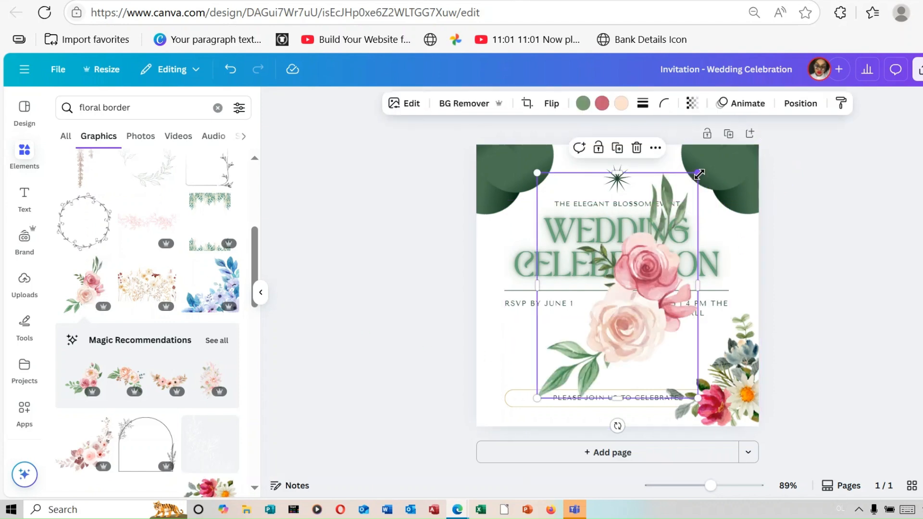
pyautogui.moveTo(699, 174); pyautogui.dragTo(505, 401)
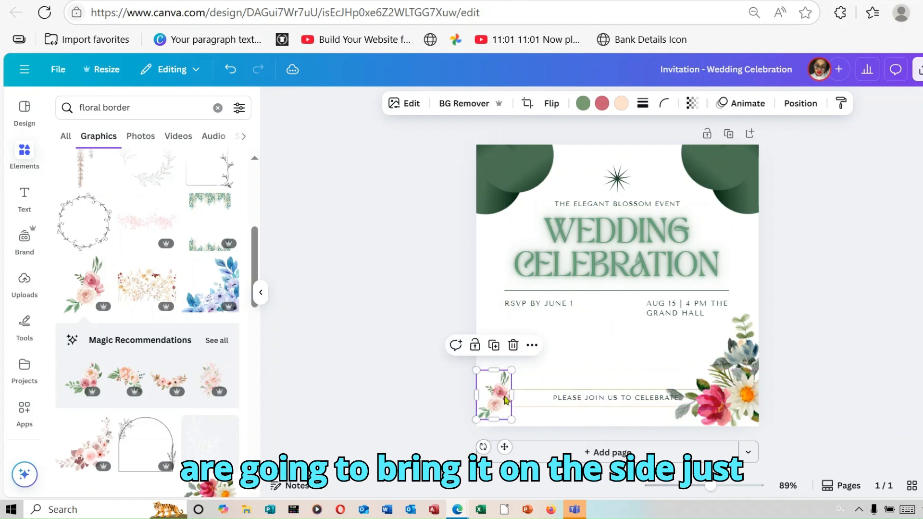
pyautogui.moveTo(511, 370); pyautogui.dragTo(524, 353)
pyautogui.moveTo(511, 387); pyautogui.dragTo(498, 399)
pyautogui.click(589, 367)
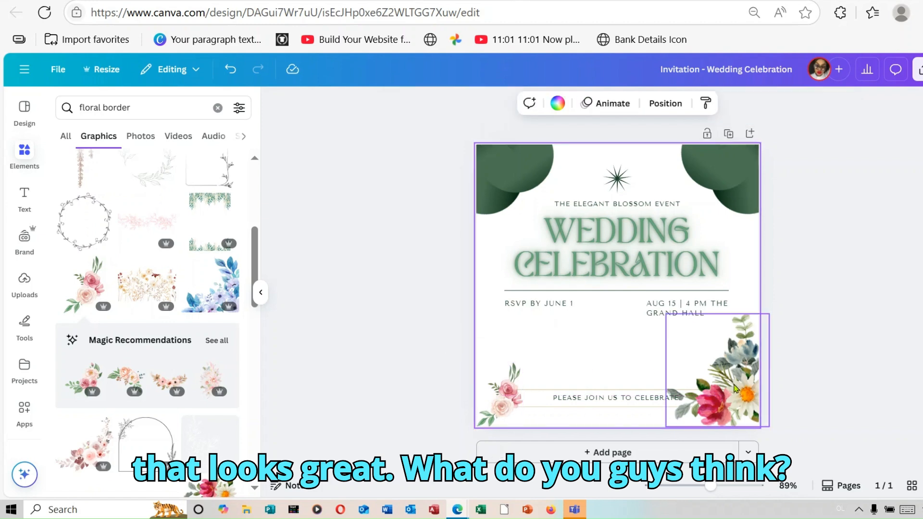
# Step: Shrink the lower-right bouquet to clear the "PLEASE JOIN US TO CELEBRATE." text and slightly enlarge the rose graphic in the opposite corner
pyautogui.click(734, 389)
pyautogui.moveTo(666, 313); pyautogui.dragTo(692, 343)
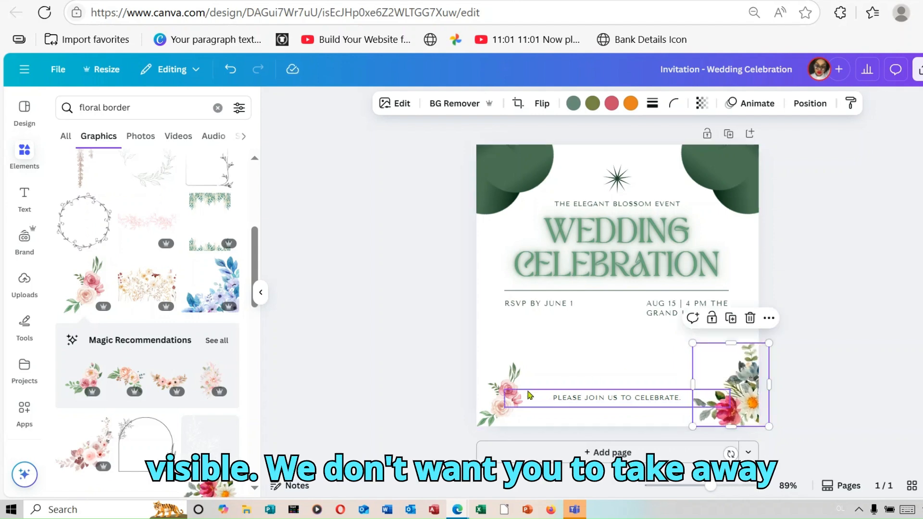
pyautogui.click(511, 397)
pyautogui.moveTo(527, 356); pyautogui.dragTo(533, 348)
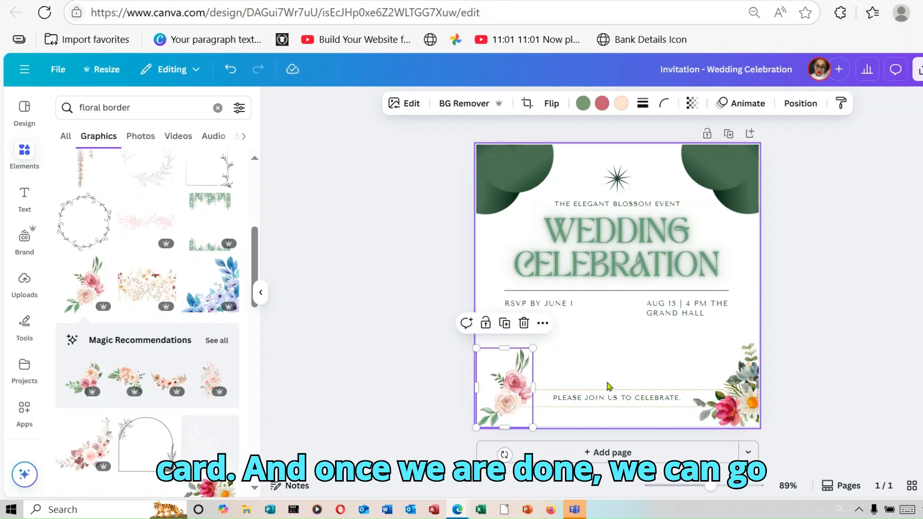
# Step: Group the "PLEASE JOIN US TO CELEBRATE." text with its rounded frame
pyautogui.click(609, 396)
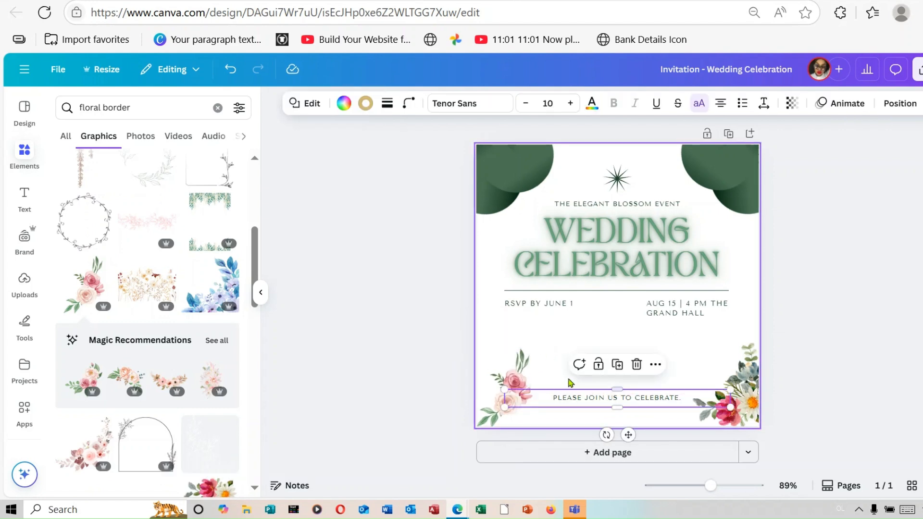
pyautogui.press('Escape')
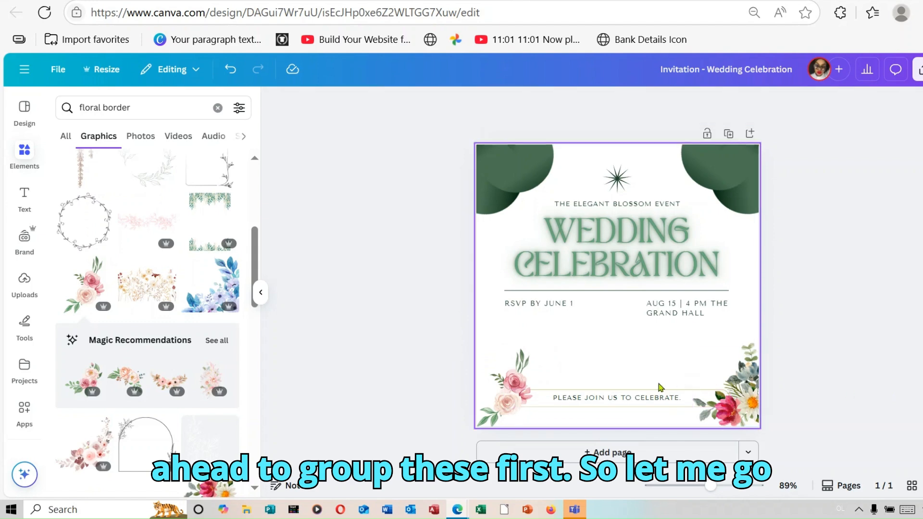
pyautogui.moveTo(596, 368); pyautogui.dragTo(621, 405)
pyautogui.click(589, 365)
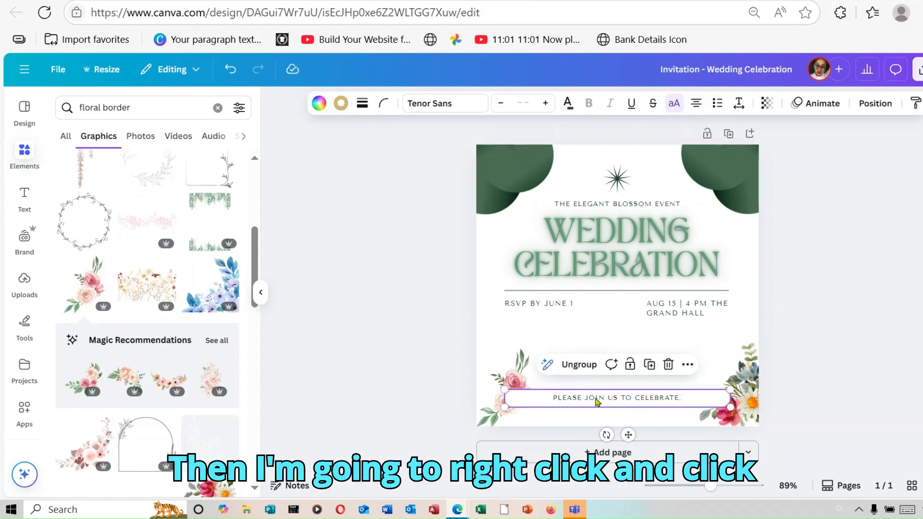
# Step: Try to bring the grouped "PLEASE JOIN US TO CELEBRATE." banner forward in the layer order
pyautogui.rightClick(596, 402)
pyautogui.moveTo(643, 296)
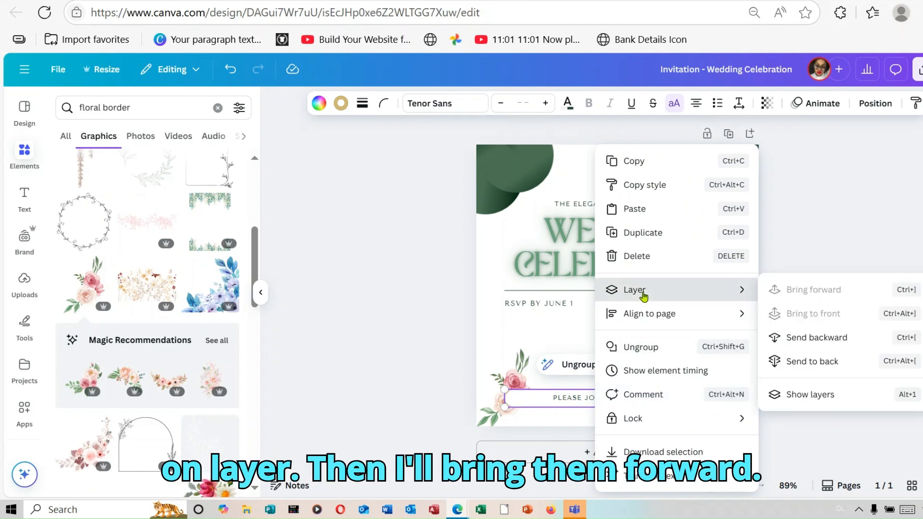
pyautogui.click(829, 237)
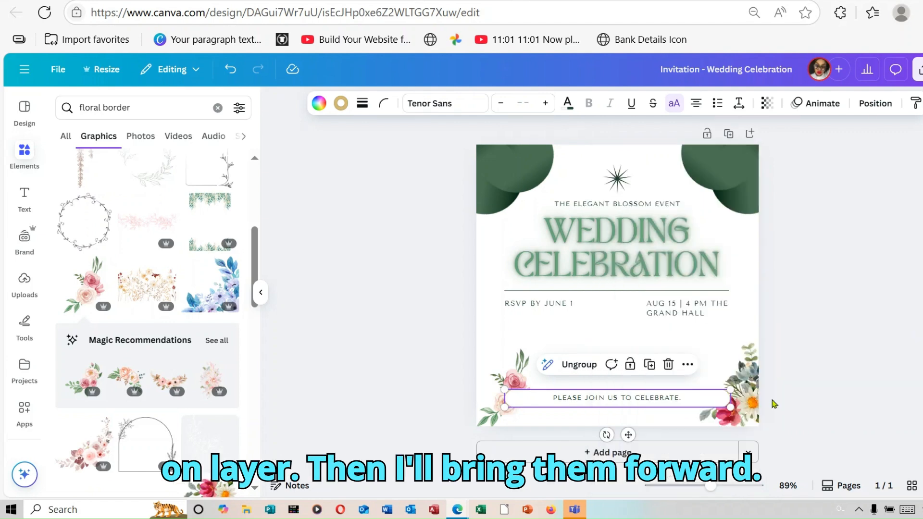
# Step: Ungroup the "PLEASE JOIN US TO CELEBRATE." text from its rounded frame
pyautogui.click(835, 357)
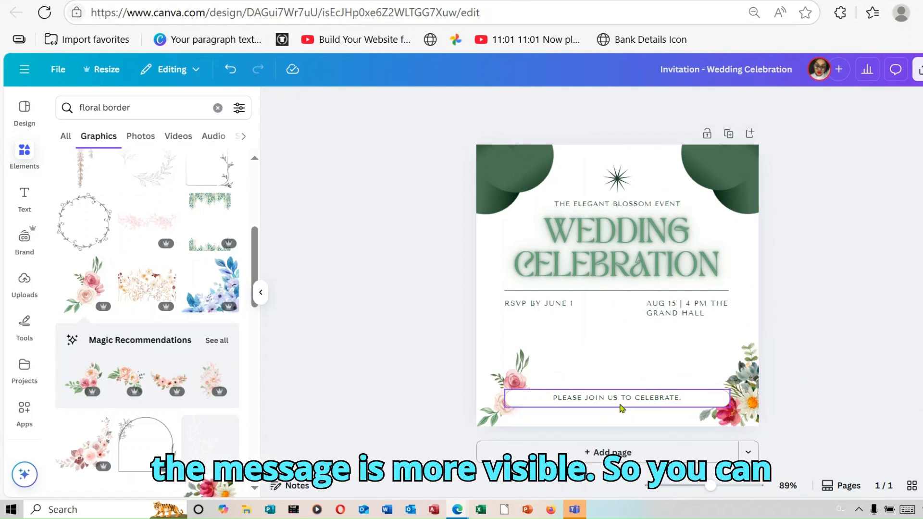
pyautogui.click(621, 408)
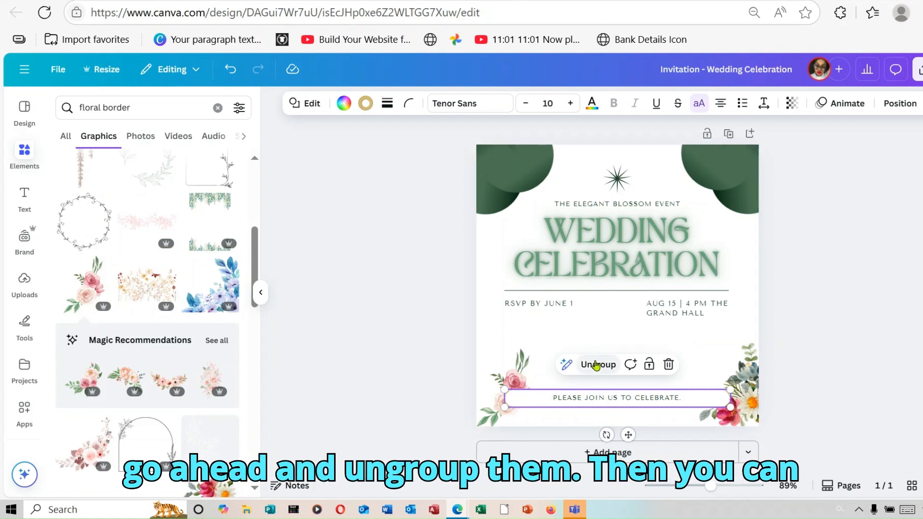
pyautogui.click(597, 365)
pyautogui.click(834, 305)
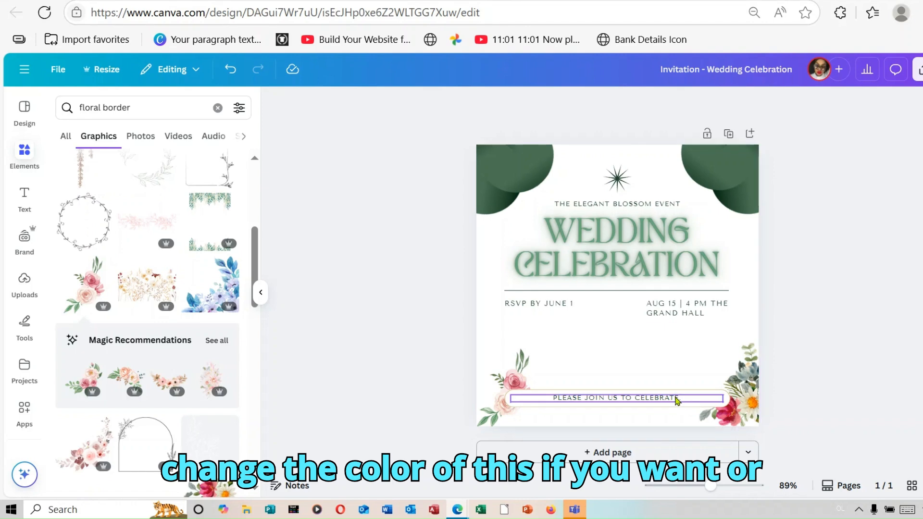
# Step: Set the stroke color of the rounded frame around "PLEASE JOIN US TO CELEBRATE." to the bouquet's orange photo color
pyautogui.click(676, 395)
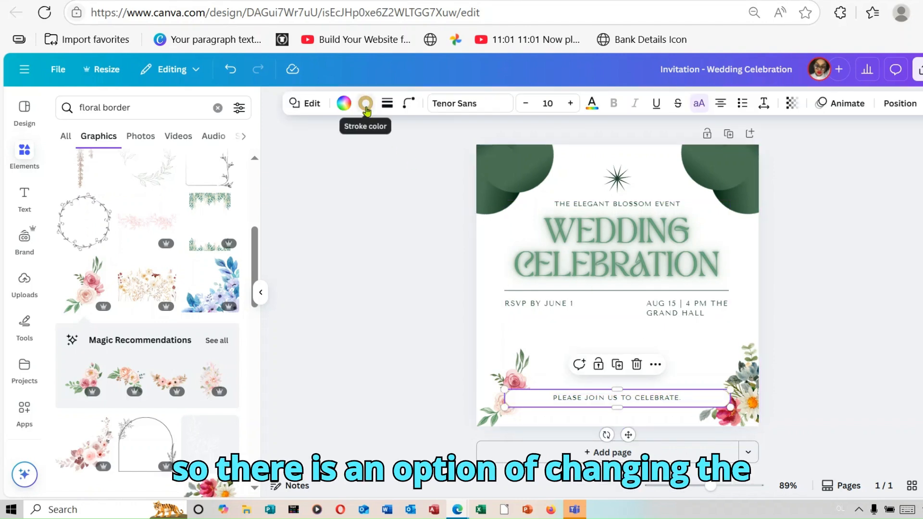
pyautogui.click(365, 102)
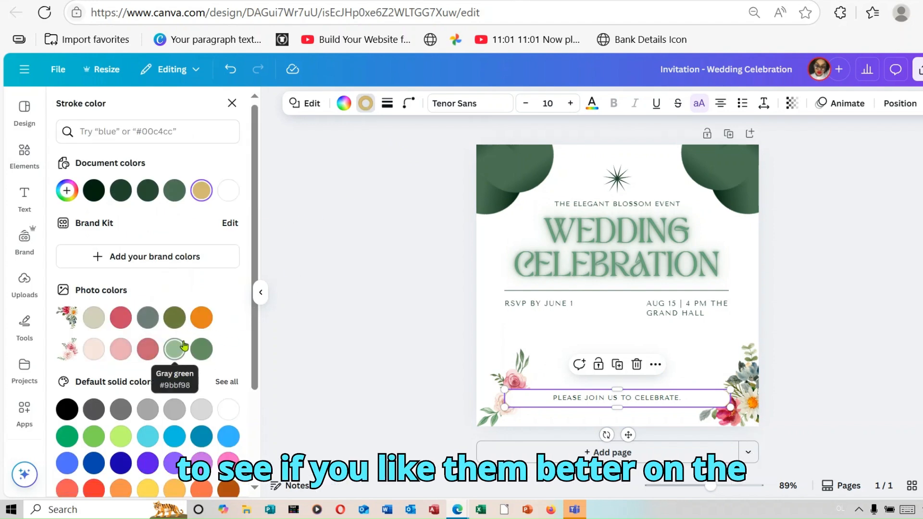
pyautogui.click(202, 318)
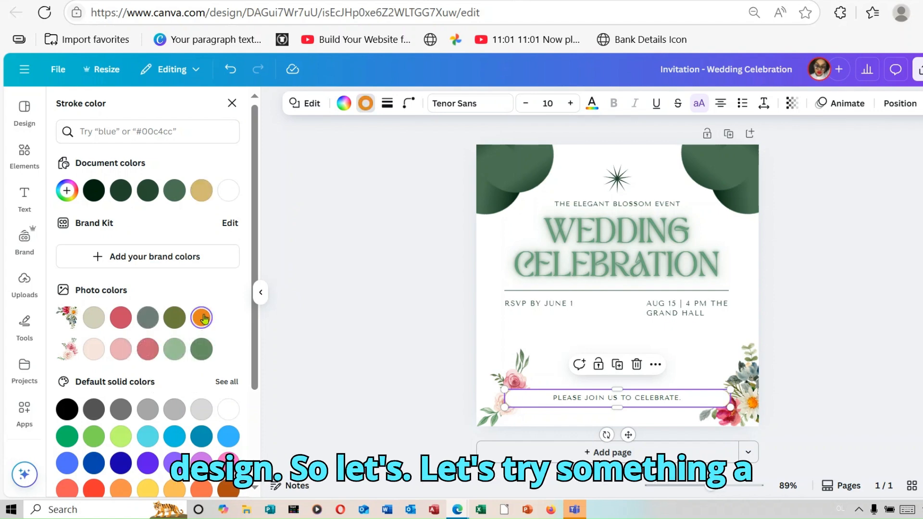
pyautogui.press('Escape')
pyautogui.click(827, 242)
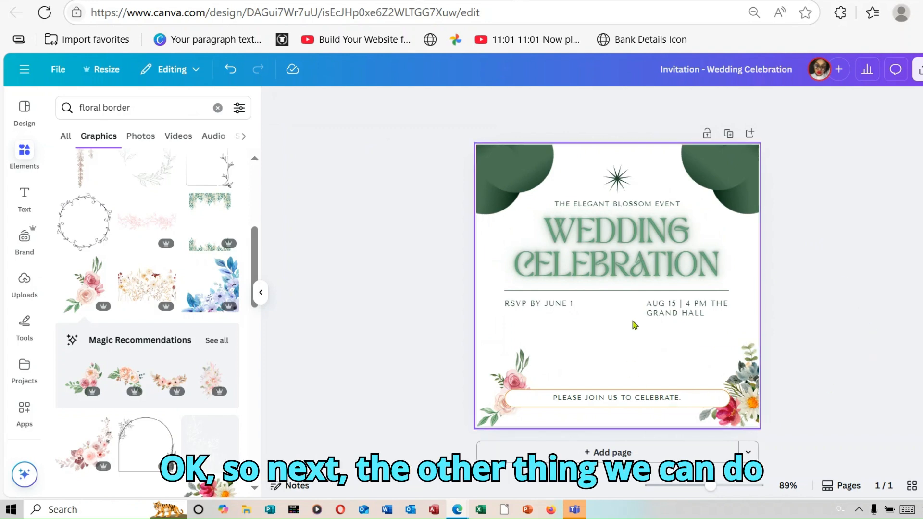
# Step: Try the Lucida Calligraphy font on the "WEDDING CELEBRATION" title and undo the font change
pyautogui.click(602, 246)
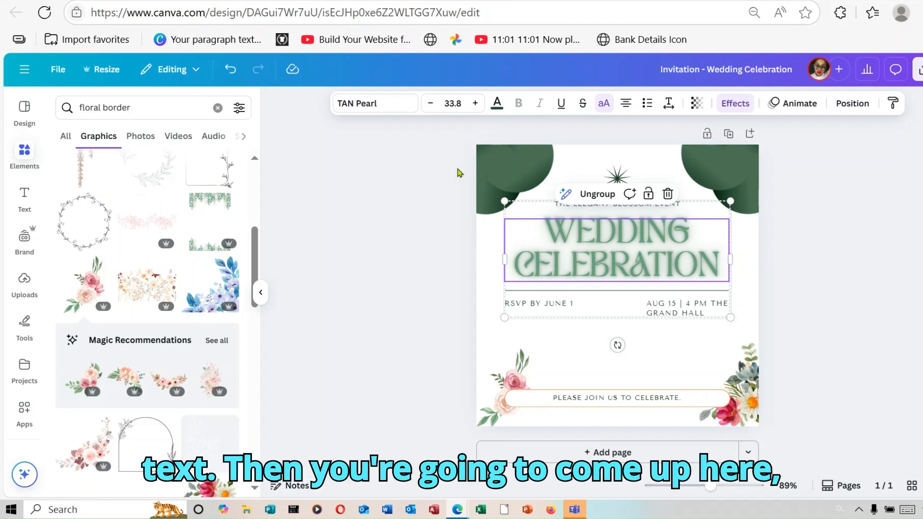
pyautogui.click(376, 104)
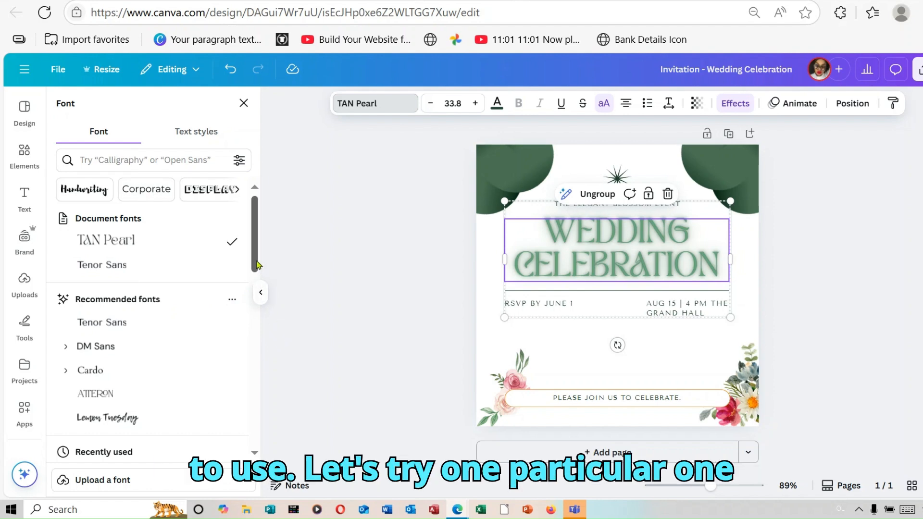
pyautogui.scroll(-3, 258, 295)
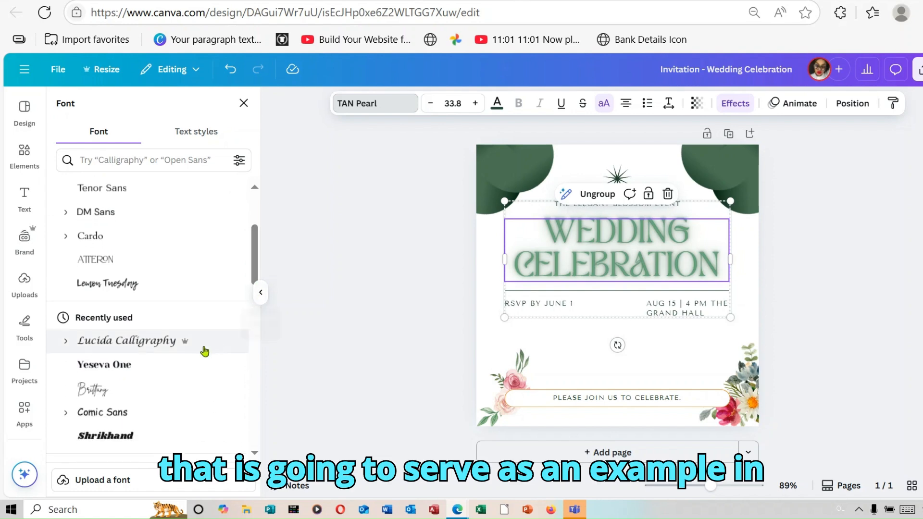
pyautogui.click(177, 342)
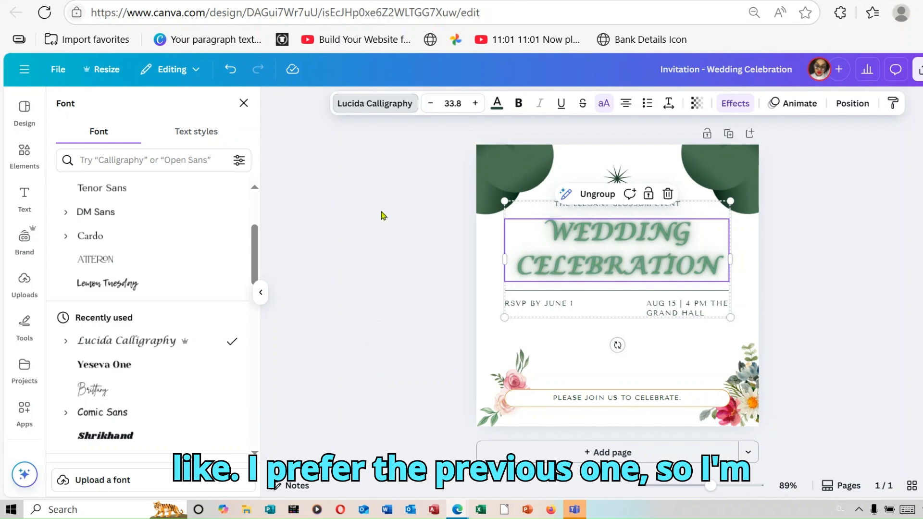
pyautogui.click(229, 73)
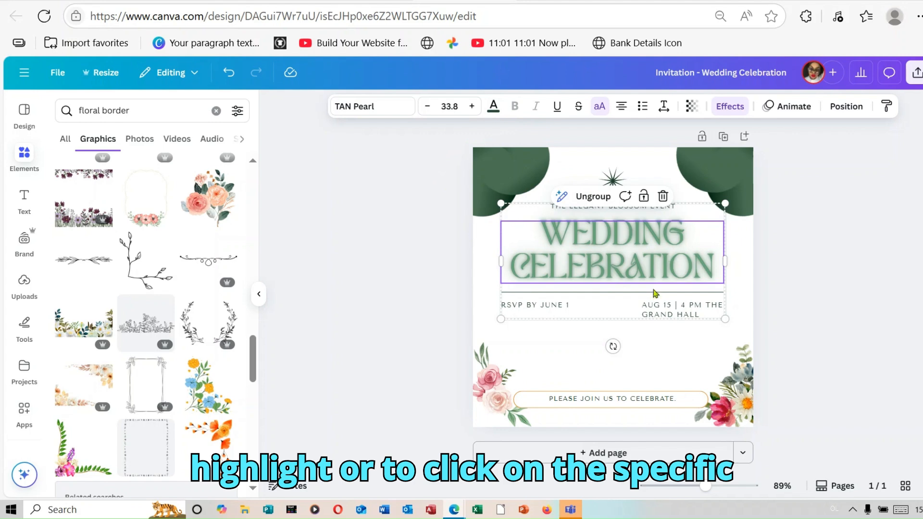
# Step: Try the bouquet's pinkish-red photo color on the "AUG 15 | 4 PM THE GRAND HALL" text and undo the recolor
pyautogui.click(658, 306)
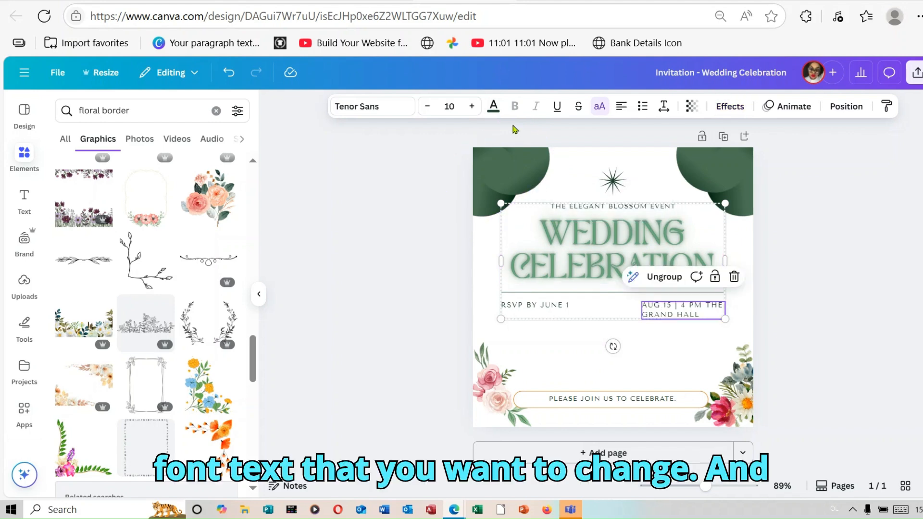
pyautogui.click(493, 107)
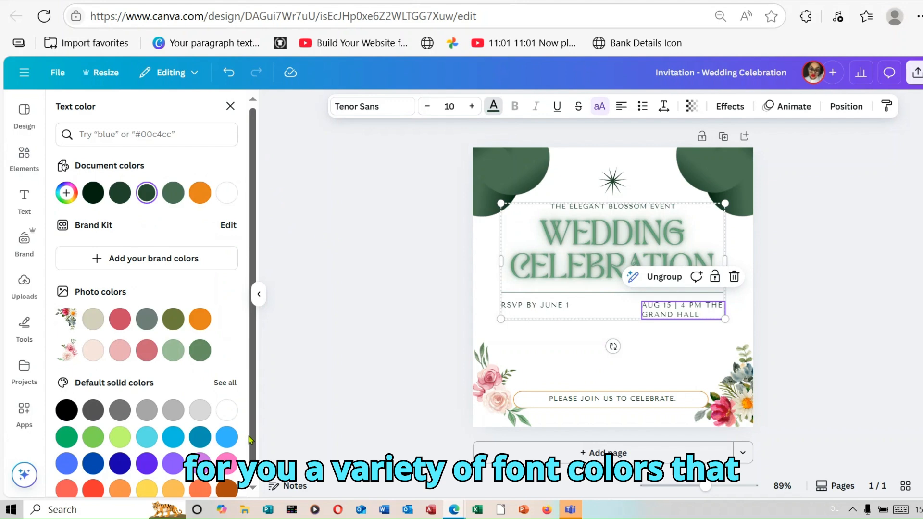
pyautogui.click(120, 320)
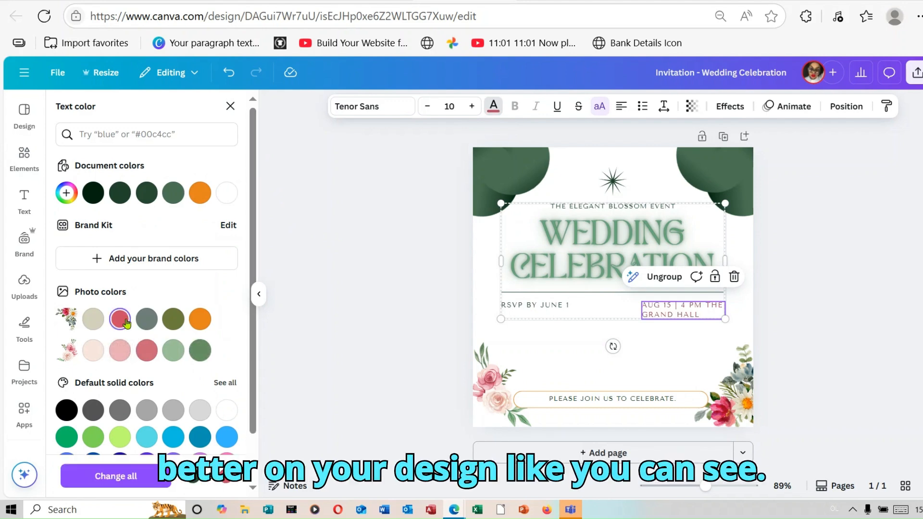
pyautogui.click(228, 76)
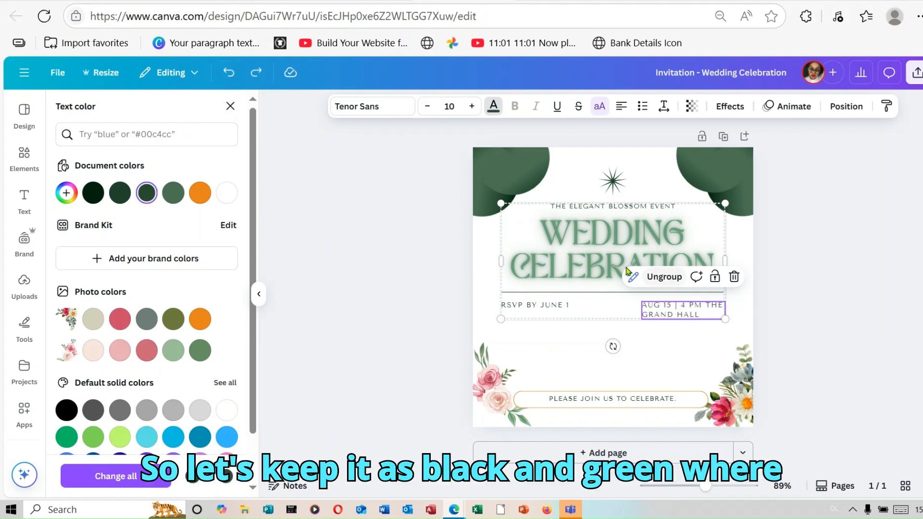
pyautogui.click(449, 221)
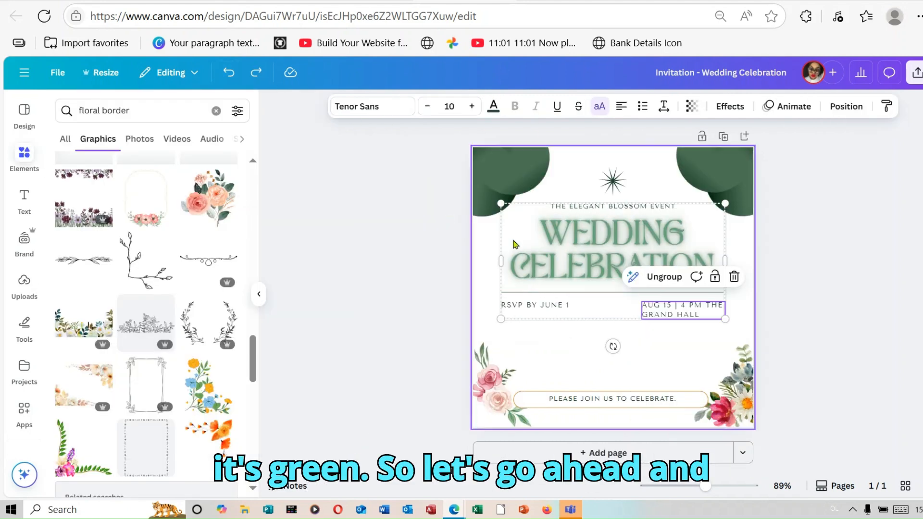
pyautogui.click(825, 270)
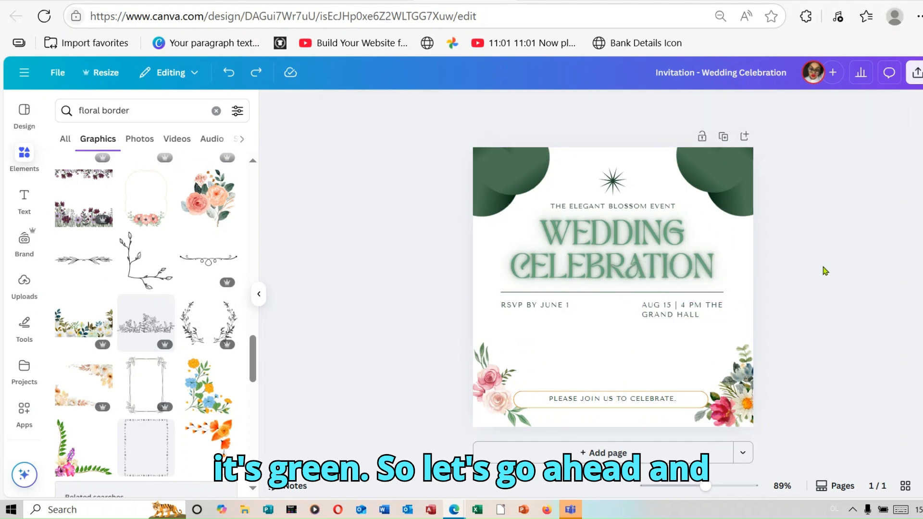
# Step: Delete the two green shapes from the card's upper corners
pyautogui.click(715, 188)
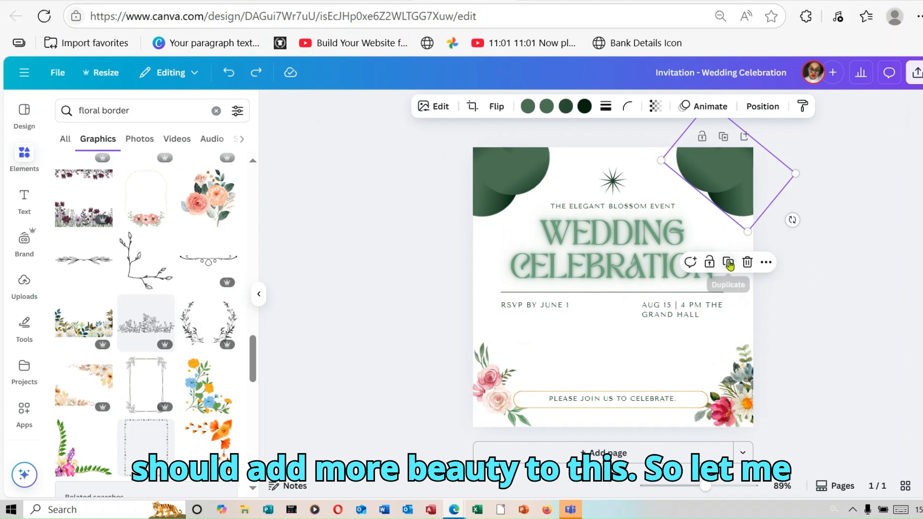
pyautogui.click(746, 262)
pyautogui.click(511, 187)
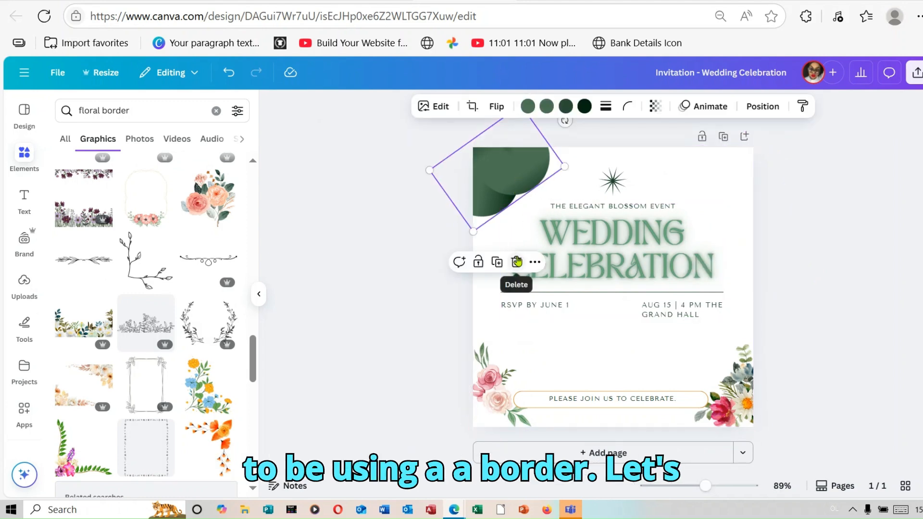
pyautogui.click(516, 262)
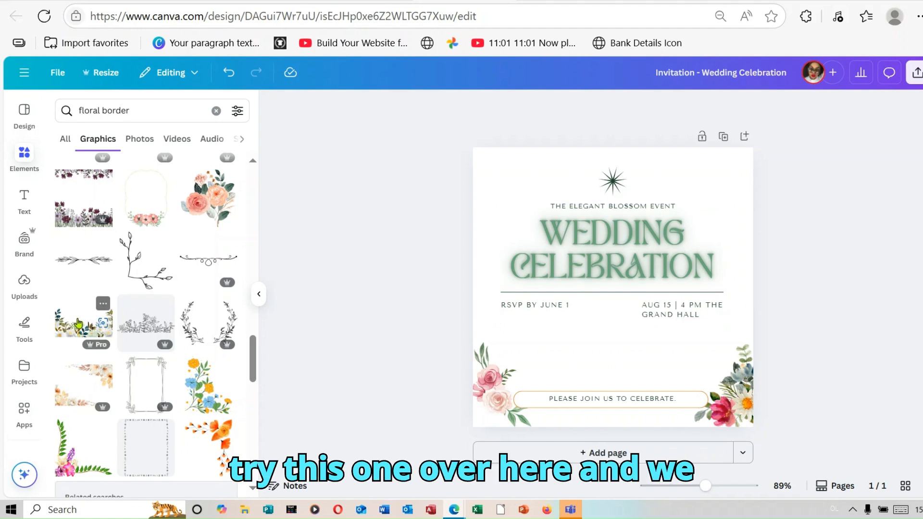
# Step: Add the white daisy and blue leaf border from the floral border results and flip it horizontally and vertically
pyautogui.click(61, 327)
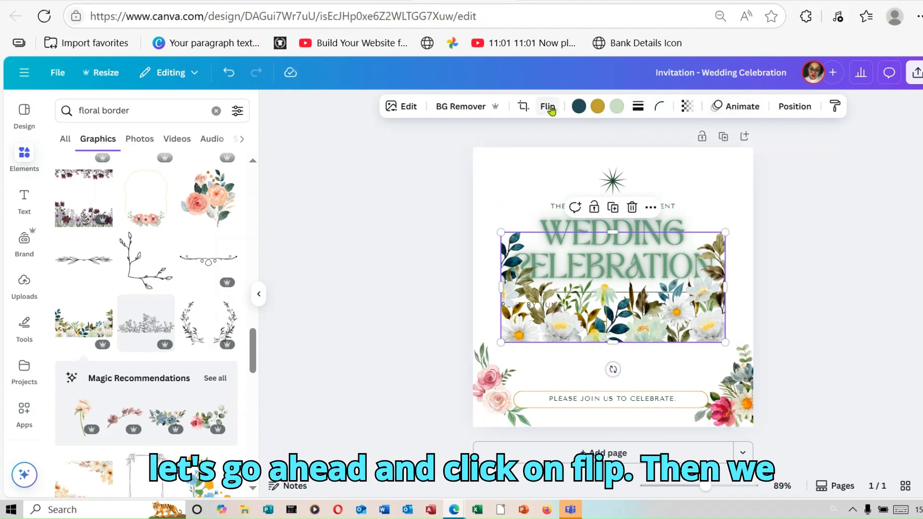
pyautogui.click(548, 107)
pyautogui.click(559, 144)
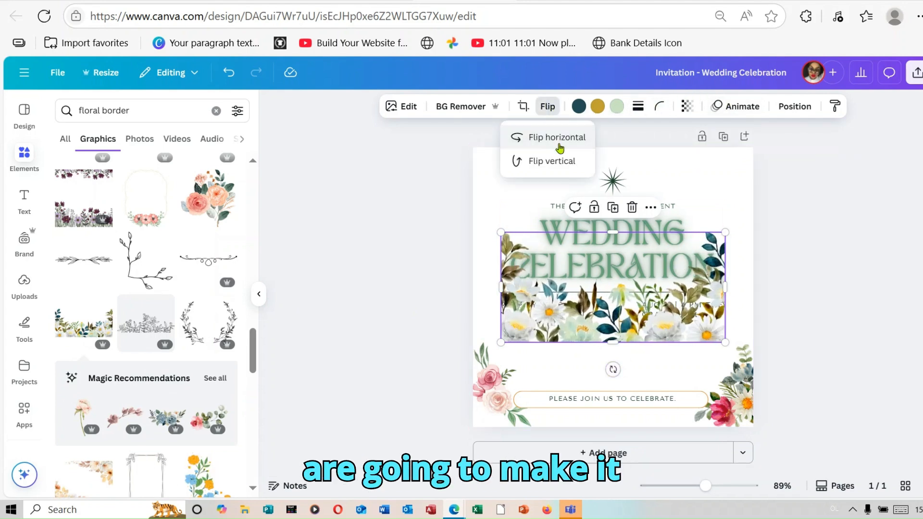
pyautogui.click(540, 160)
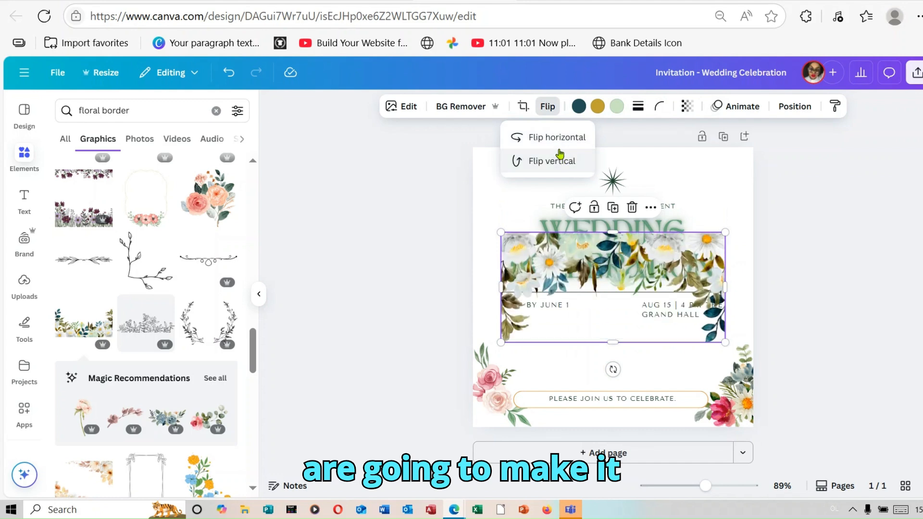
# Step: Move the daisy border to the card's top edge, enlarge it to the full card width and shift it up clear of the title
pyautogui.moveTo(553, 274); pyautogui.dragTo(525, 189)
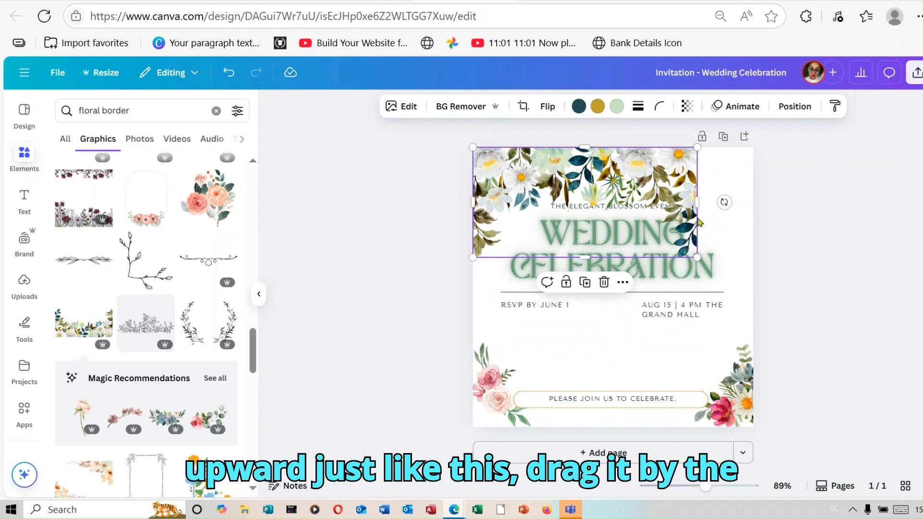
pyautogui.moveTo(697, 202); pyautogui.dragTo(709, 202)
pyautogui.moveTo(717, 258); pyautogui.dragTo(756, 279)
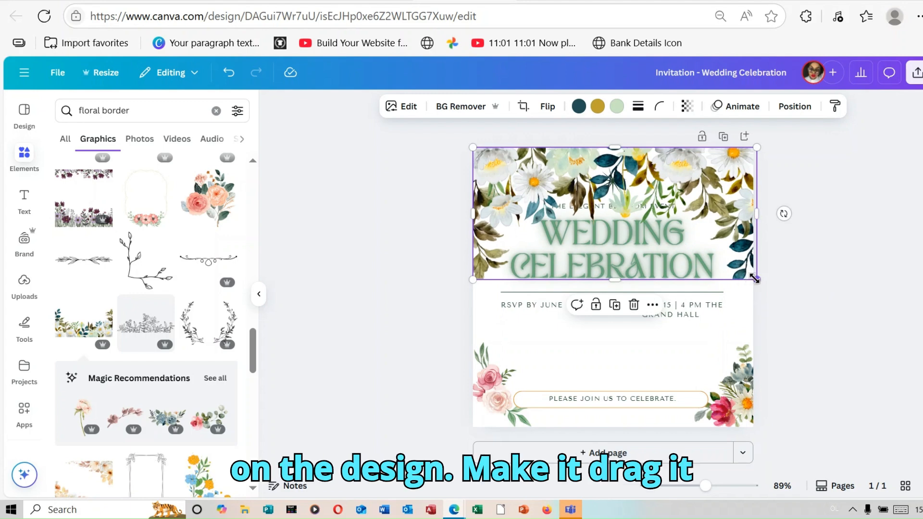
pyautogui.moveTo(719, 239); pyautogui.dragTo(716, 190)
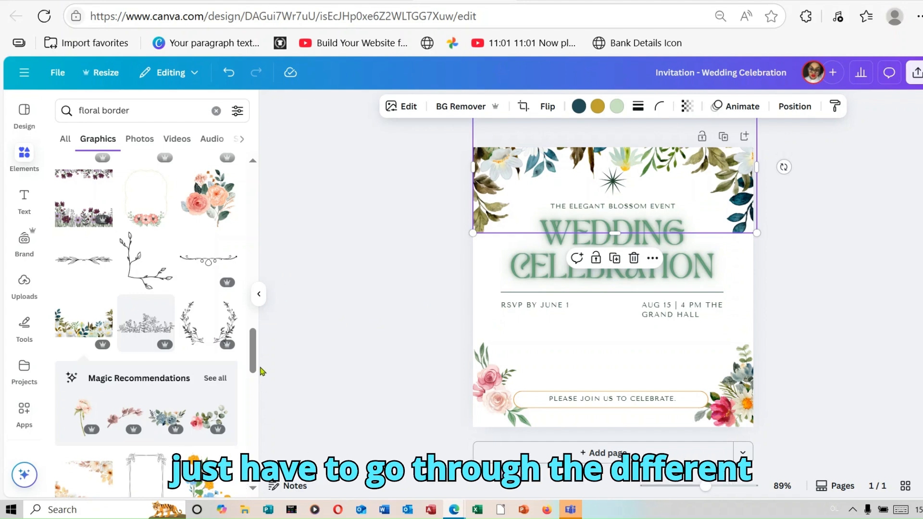
# Step: Browse further floral border graphics and delete the daisy border from the top of the card
pyautogui.scroll(-1, 254, 364)
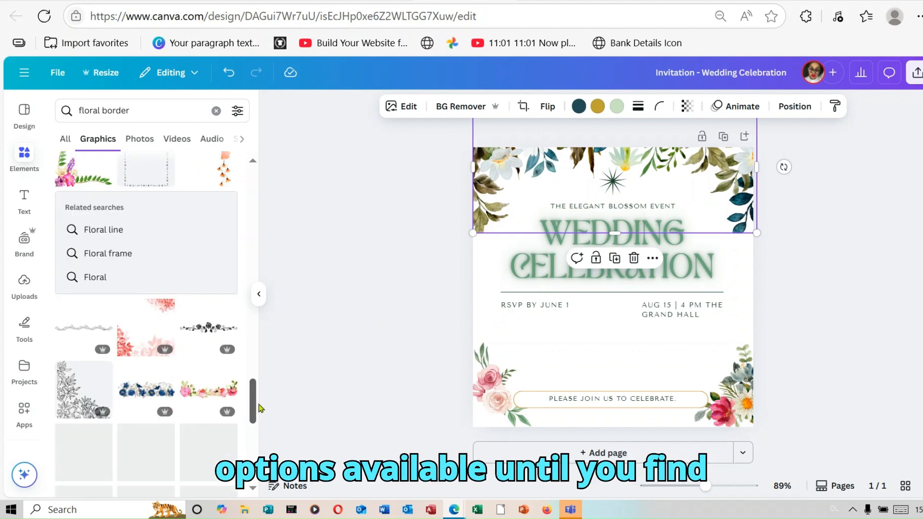
pyautogui.moveTo(259, 405); pyautogui.dragTo(259, 392)
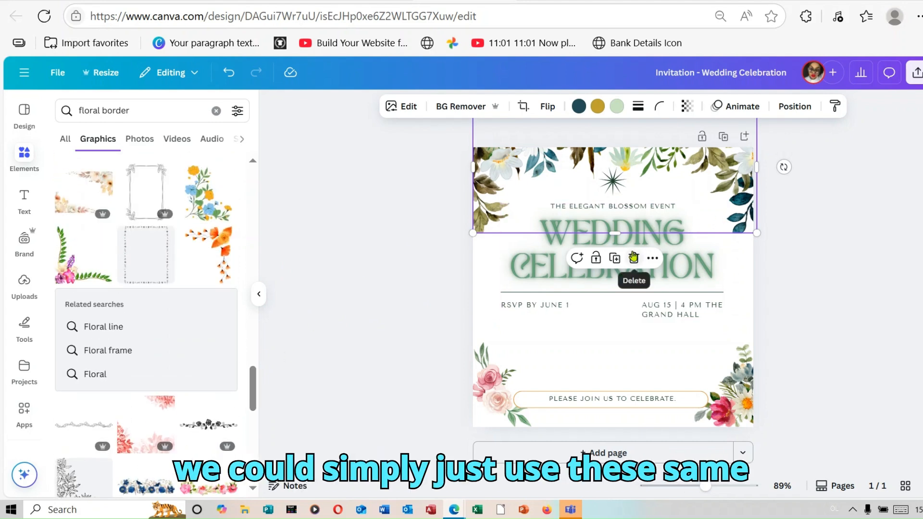
pyautogui.click(634, 258)
# Step: Duplicate the pink rose graphic in the card's lower-left corner and move the copy to the upper-right corner
pyautogui.click(489, 397)
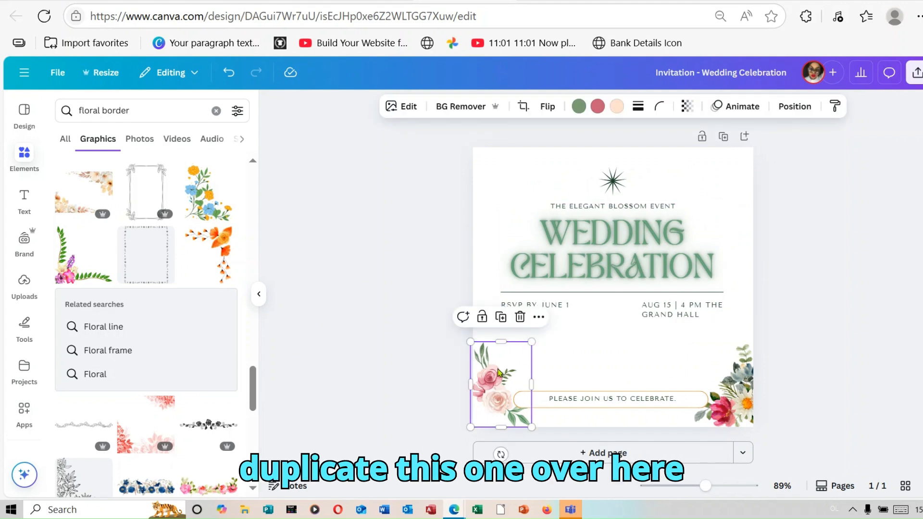
pyautogui.rightClick(498, 375)
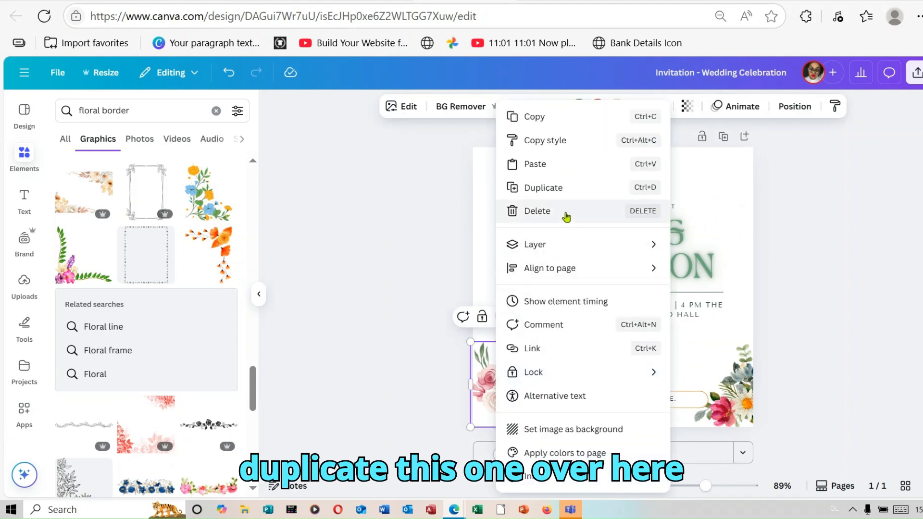
pyautogui.click(565, 186)
pyautogui.moveTo(510, 396); pyautogui.dragTo(733, 183)
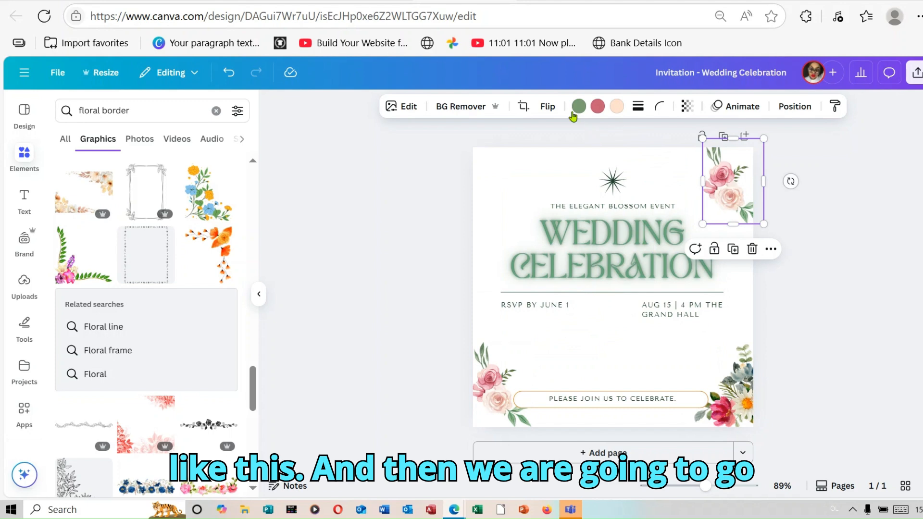
# Step: Flip the copied rose graphic horizontally and align it with the card's right edge
pyautogui.click(547, 106)
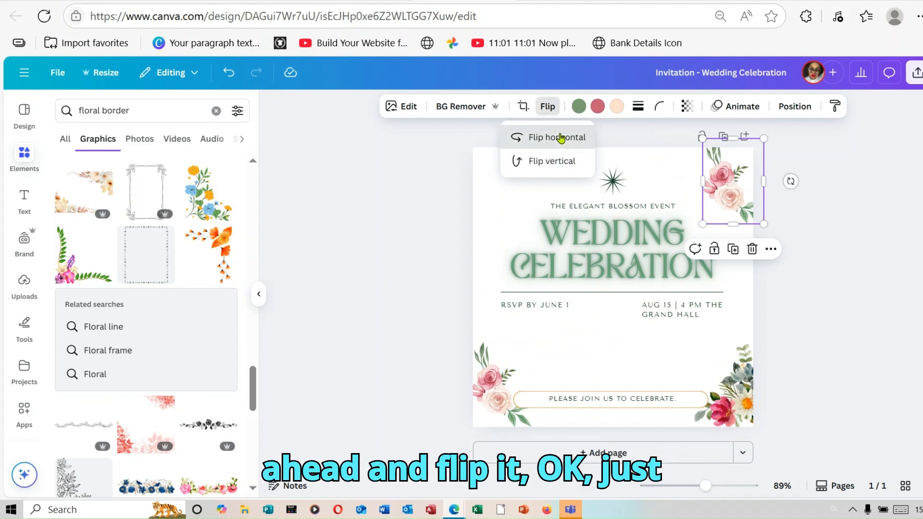
pyautogui.click(559, 137)
pyautogui.moveTo(729, 181); pyautogui.dragTo(718, 182)
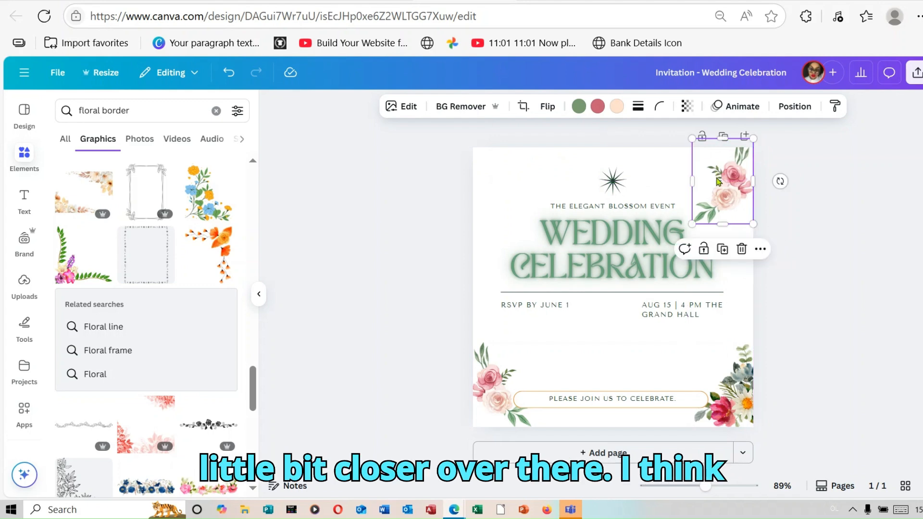
pyautogui.click(837, 221)
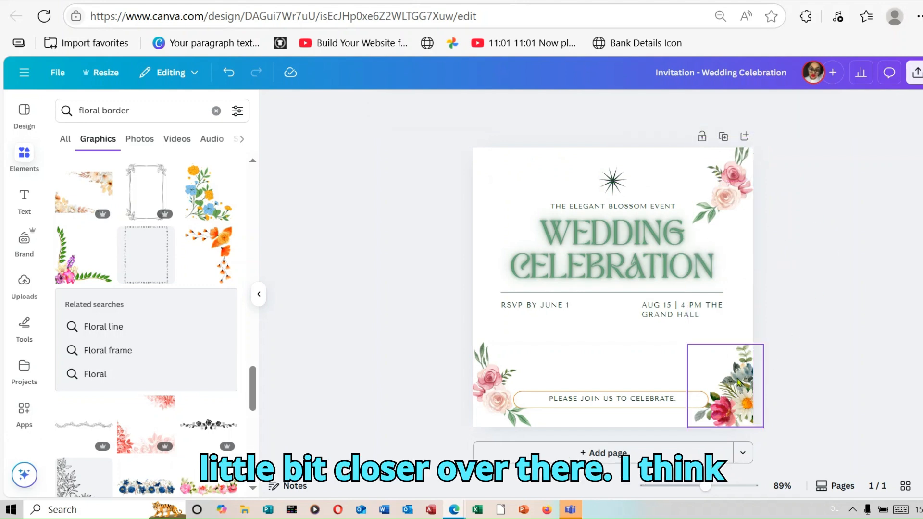
# Step: Duplicate the daisy bouquet graphic in the card's lower-right corner and move the copy to the upper-left corner
pyautogui.click(739, 382)
pyautogui.rightClick(740, 382)
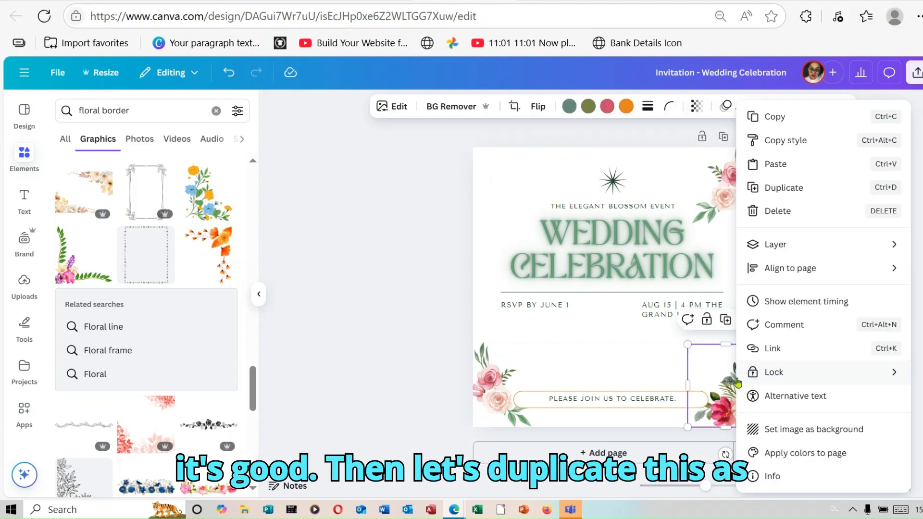
pyautogui.click(770, 189)
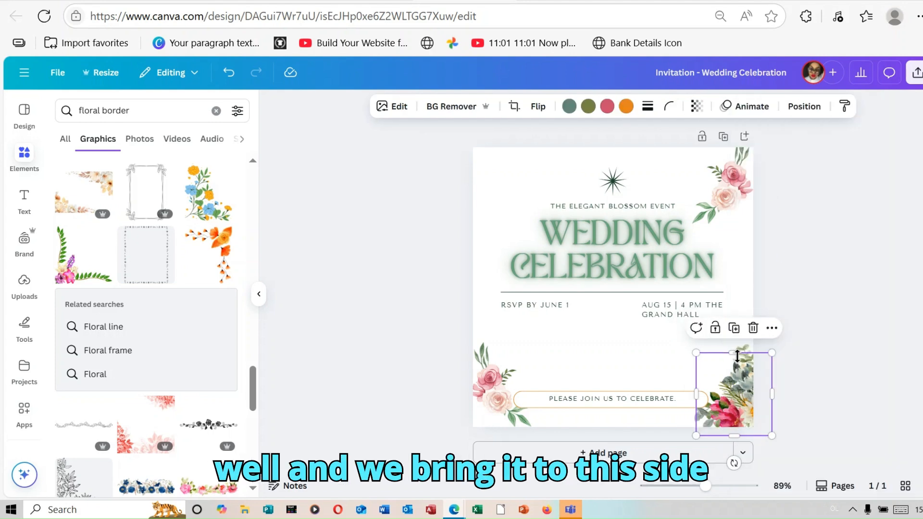
pyautogui.moveTo(731, 393); pyautogui.dragTo(506, 174)
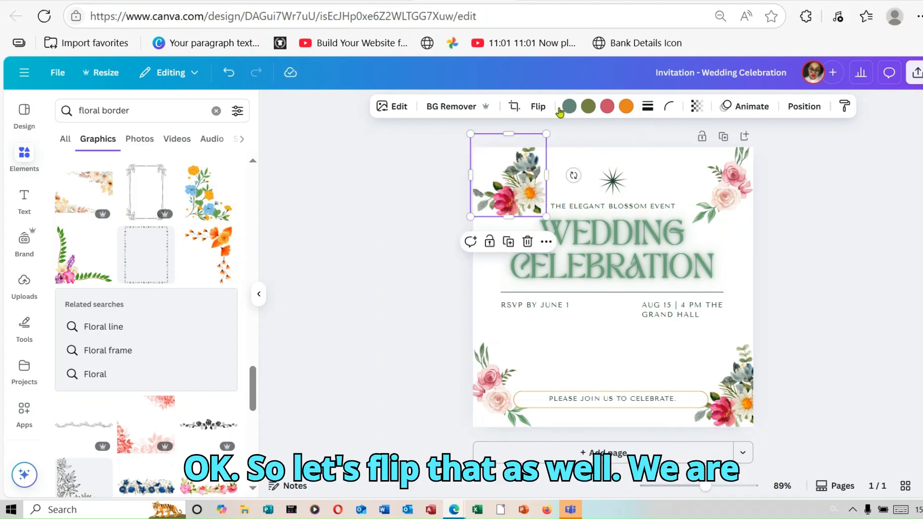
# Step: Flip the copied bouquet vertically and horizontally, and fit it into the card's upper-left corner
pyautogui.click(538, 106)
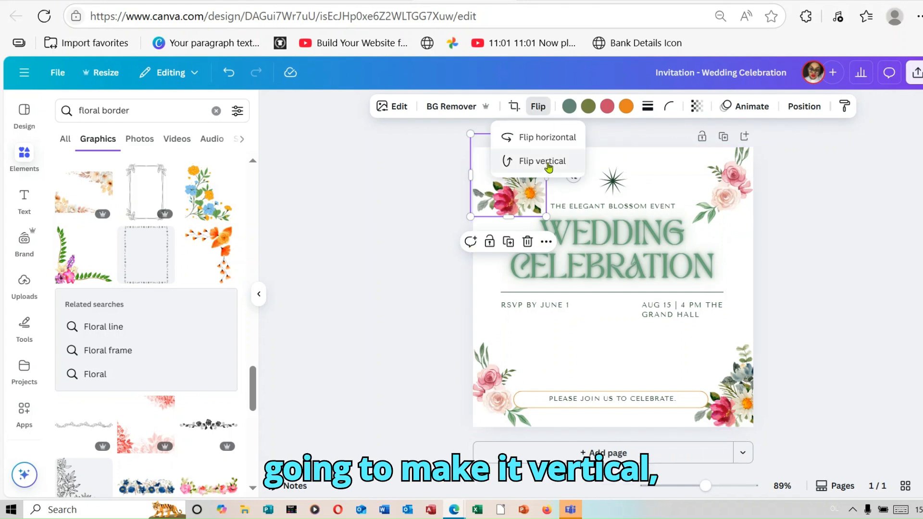
pyautogui.click(549, 163)
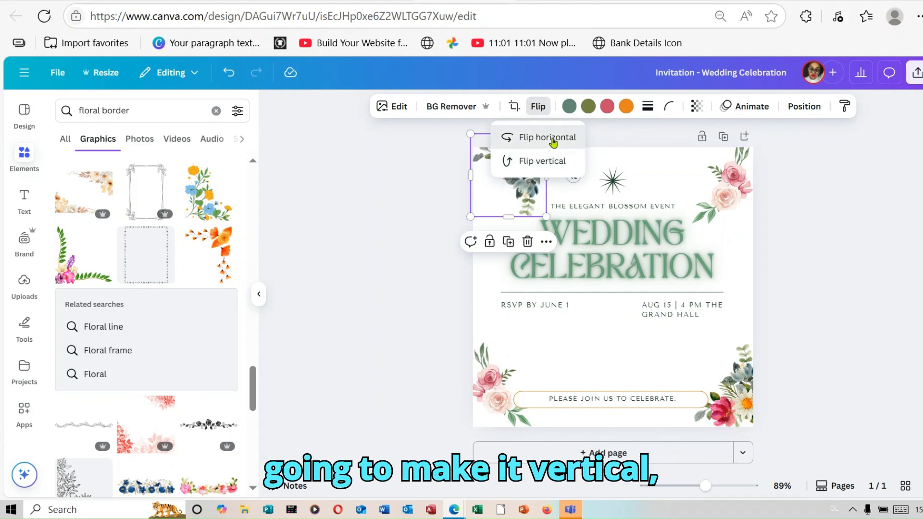
pyautogui.click(552, 141)
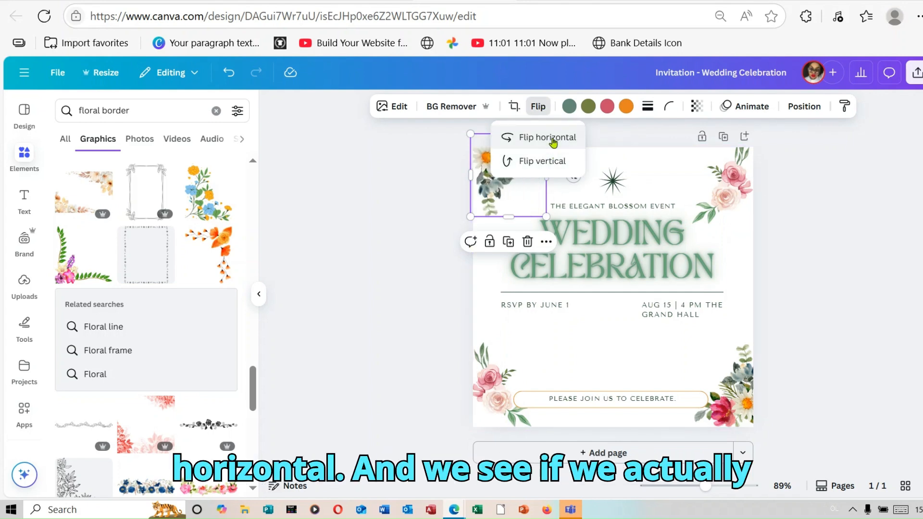
pyautogui.click(813, 273)
pyautogui.moveTo(499, 200); pyautogui.dragTo(495, 214)
pyautogui.click(889, 300)
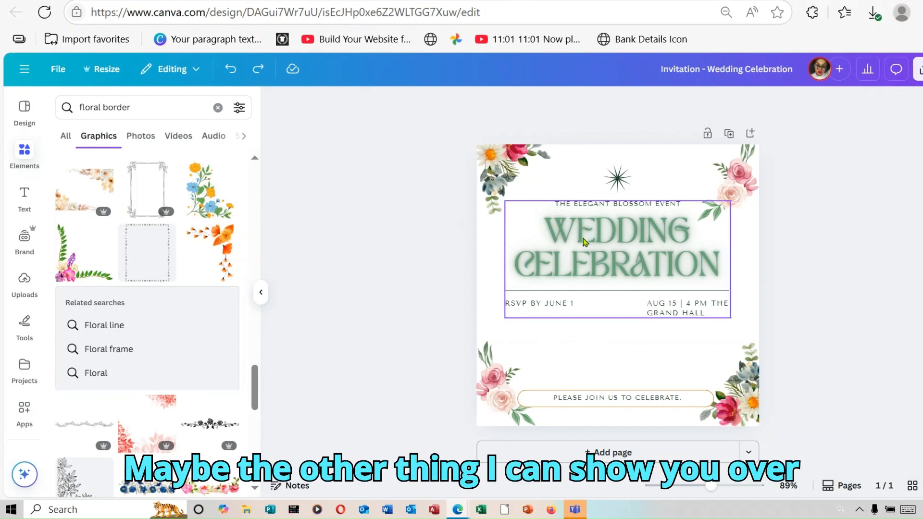
# Step: Try the Outline effect with white text on the WEDDING CELEBRATION title, and undo both changes
pyautogui.click(584, 242)
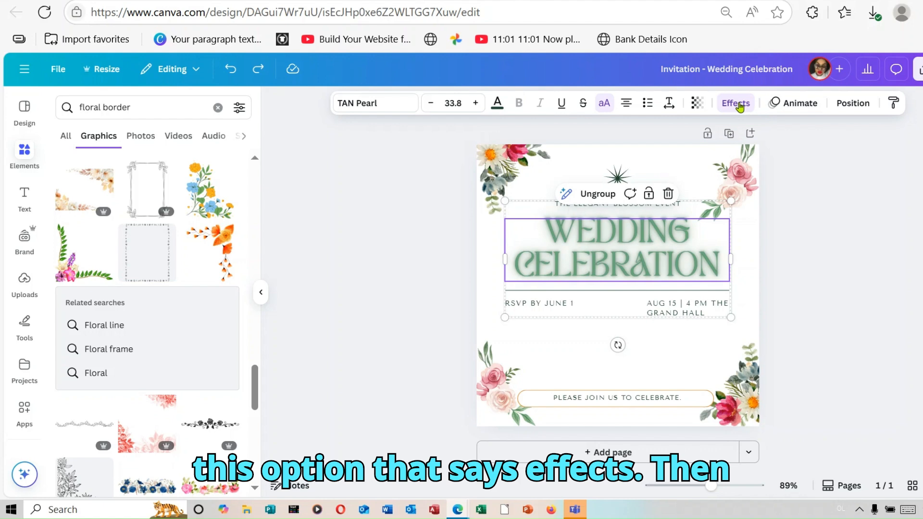
pyautogui.click(735, 102)
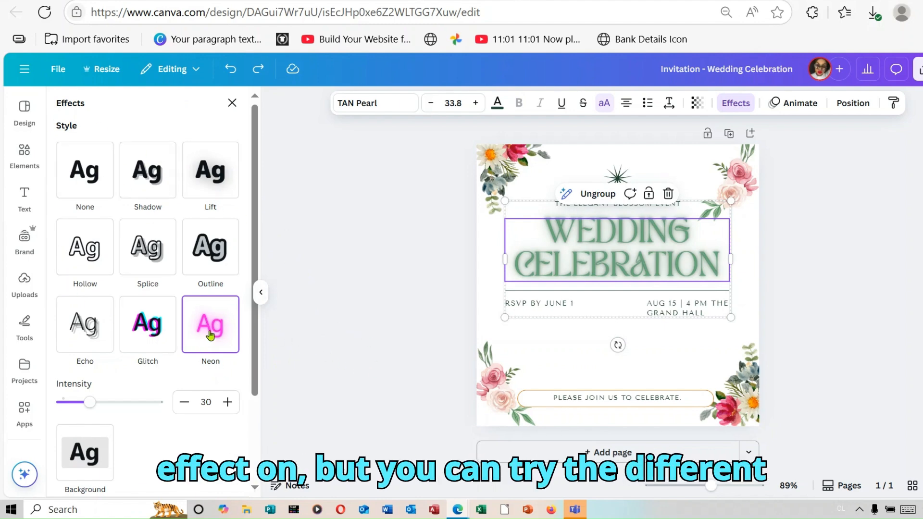
pyautogui.click(220, 268)
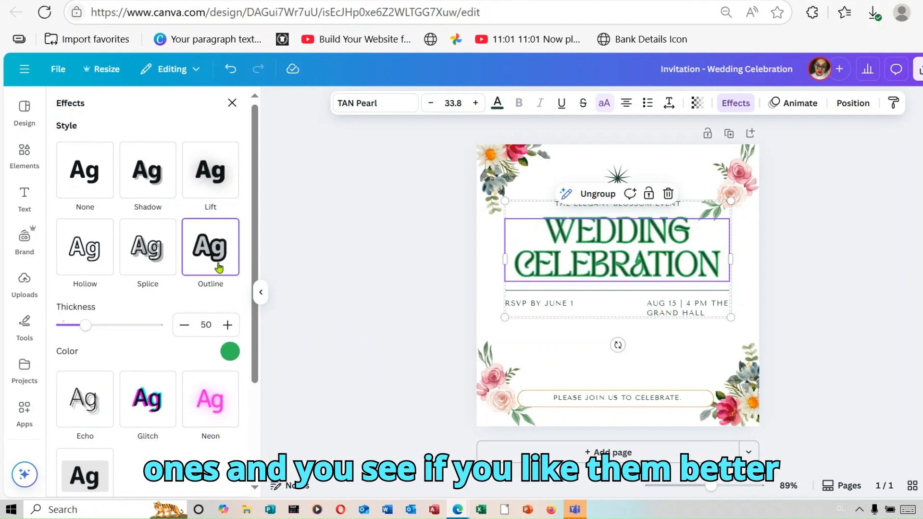
pyautogui.click(498, 103)
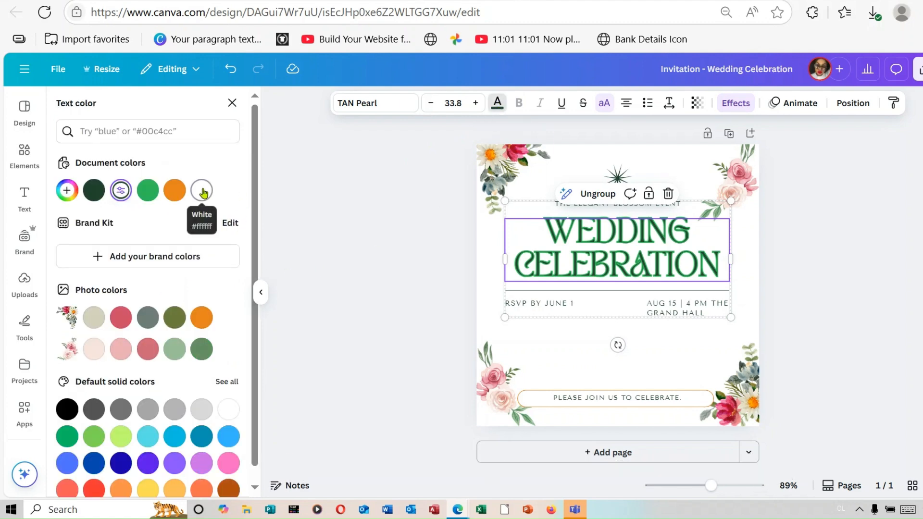
pyautogui.click(203, 191)
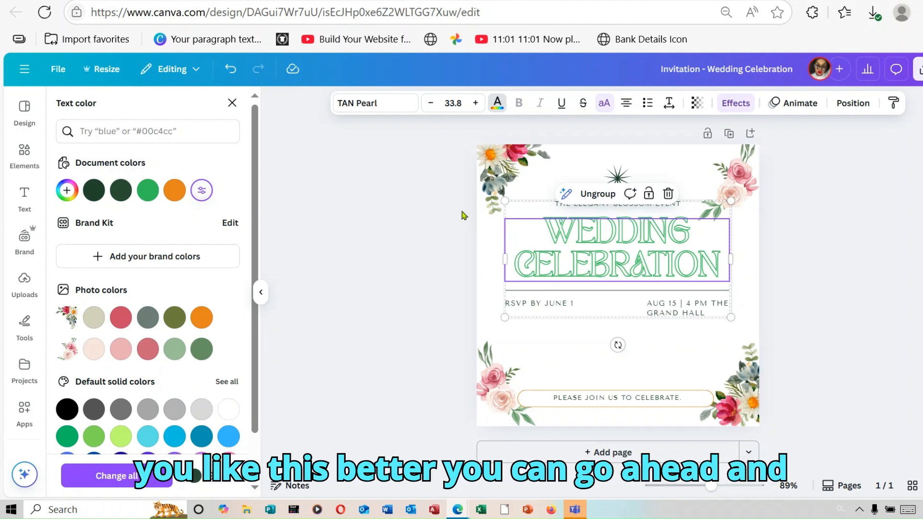
pyautogui.click(225, 71)
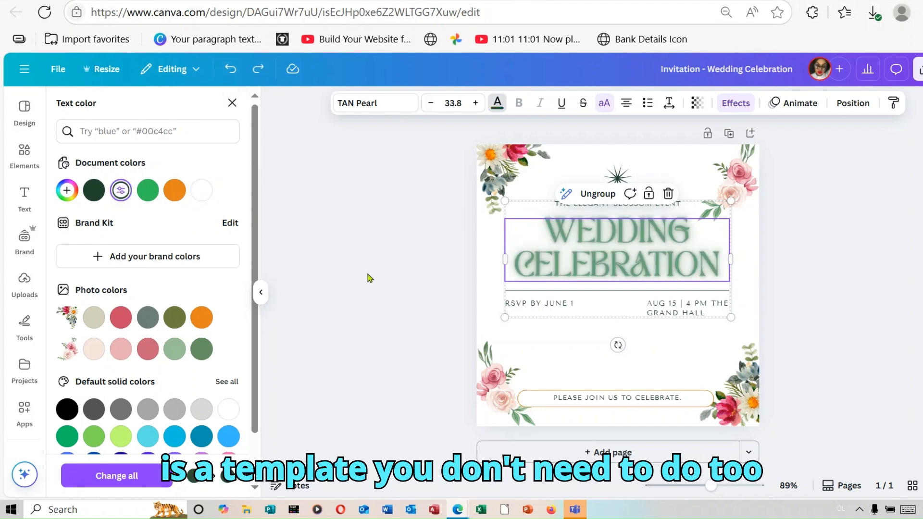
pyautogui.click(351, 253)
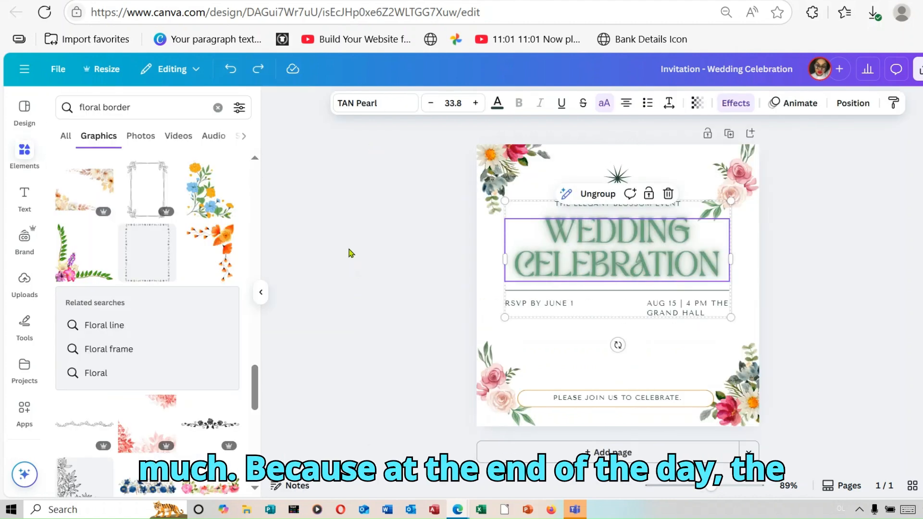
pyautogui.click(879, 279)
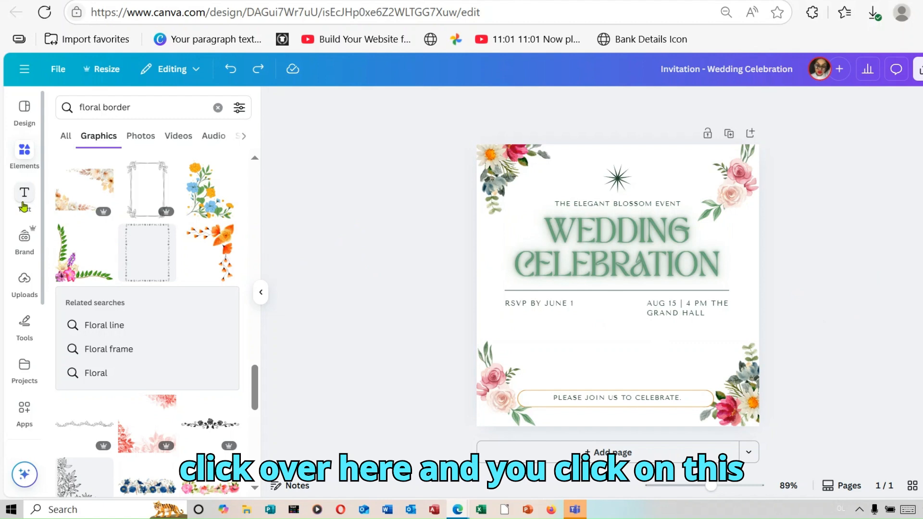
# Step: Add a default heading to the card and delete it
pyautogui.click(24, 206)
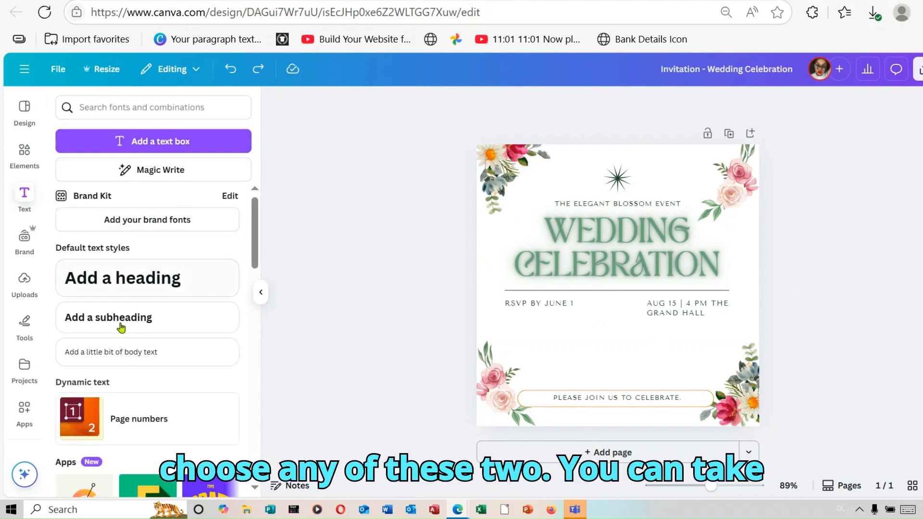
pyautogui.click(155, 287)
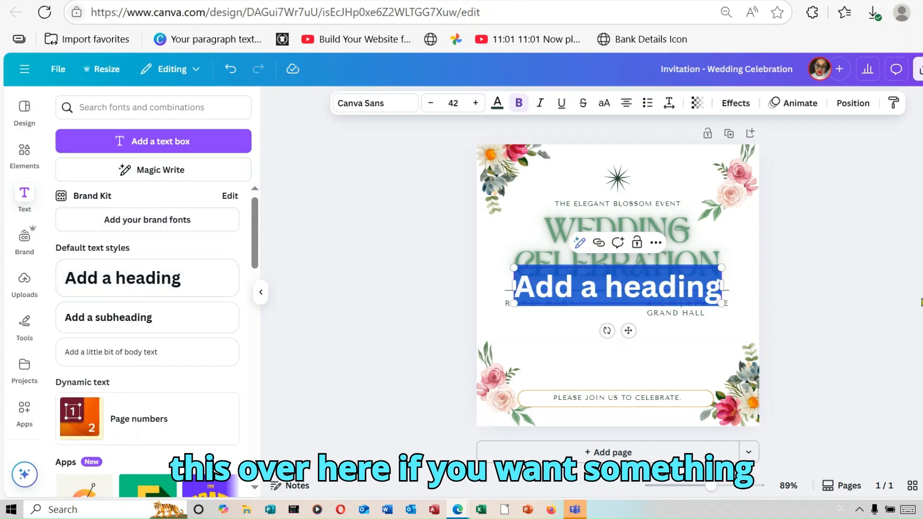
pyautogui.click(921, 302)
pyautogui.click(550, 287)
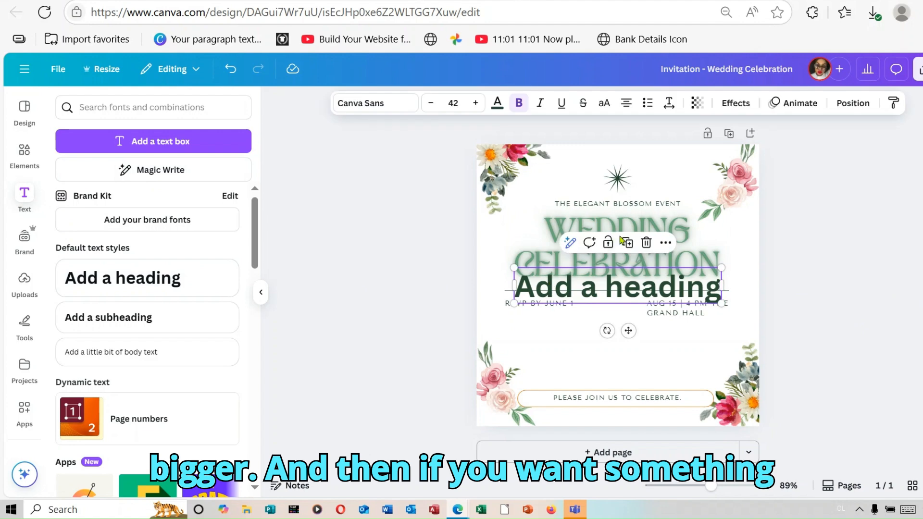
pyautogui.click(646, 243)
# Step: Add a text box with the default paragraph text and place it centred between the event details and the PLEASE JOIN US banner
pyautogui.click(212, 146)
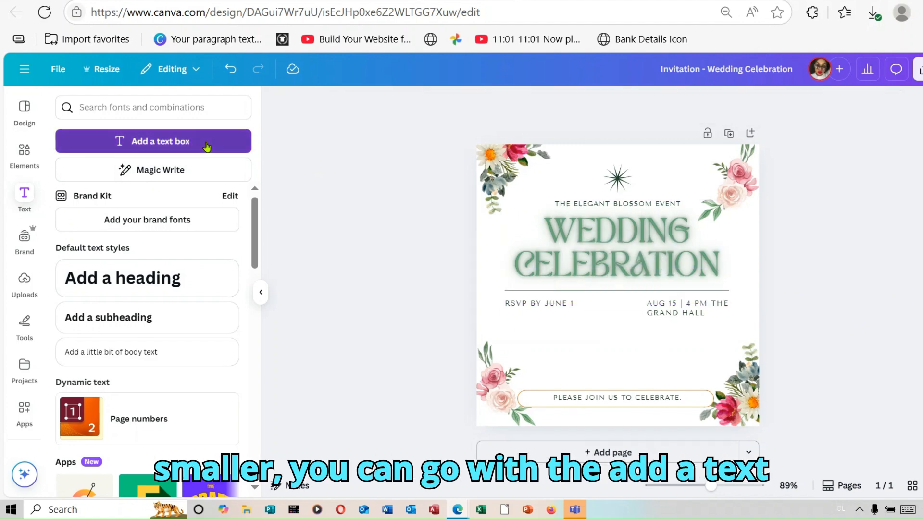
pyautogui.click(846, 286)
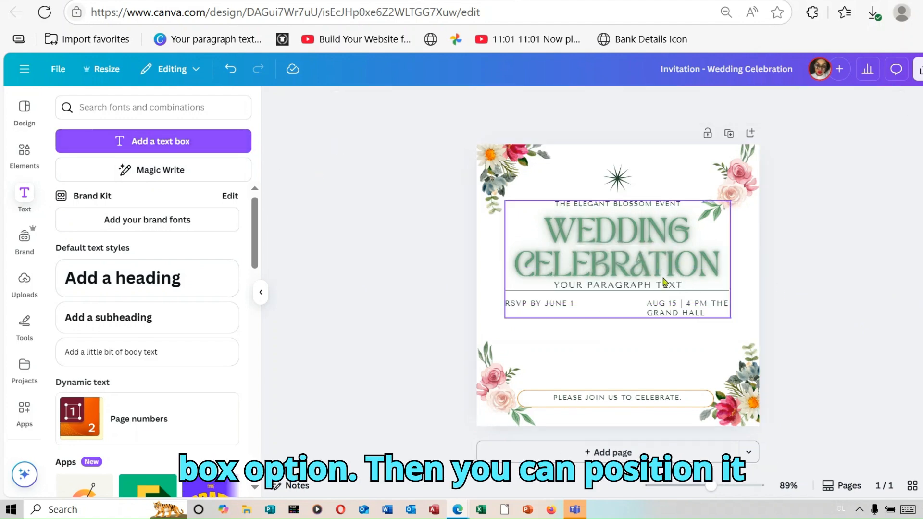
pyautogui.moveTo(598, 288); pyautogui.dragTo(605, 353)
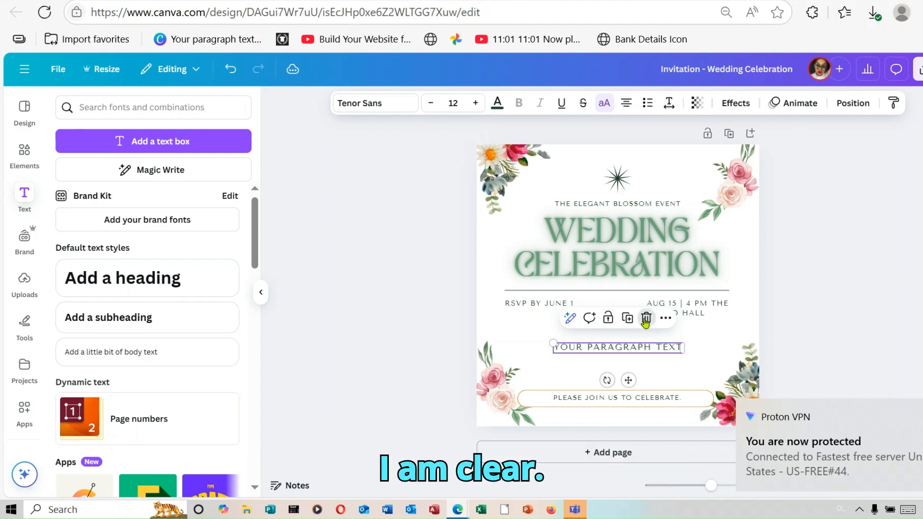
pyautogui.click(831, 313)
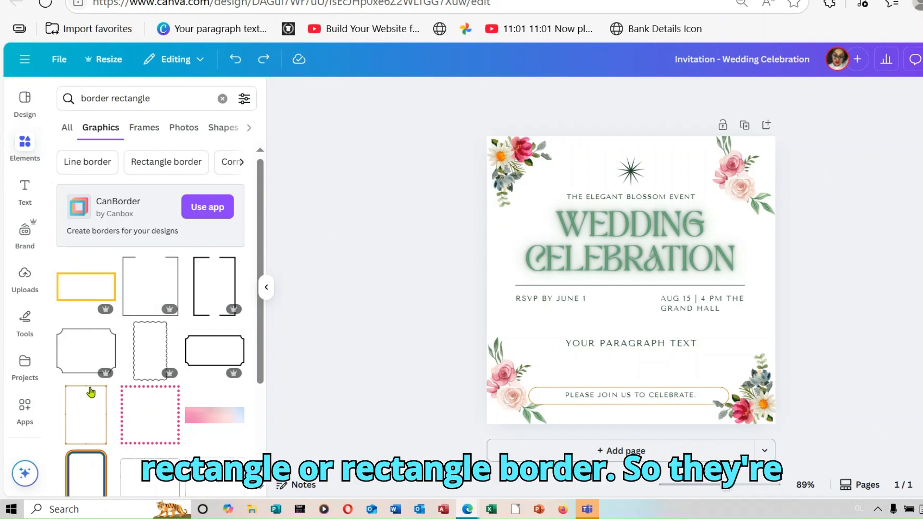
# Step: Add the thin brown rectangle border graphic to the card, enlarge it and align it with the card's left edge
pyautogui.scroll(-3, 262, 355)
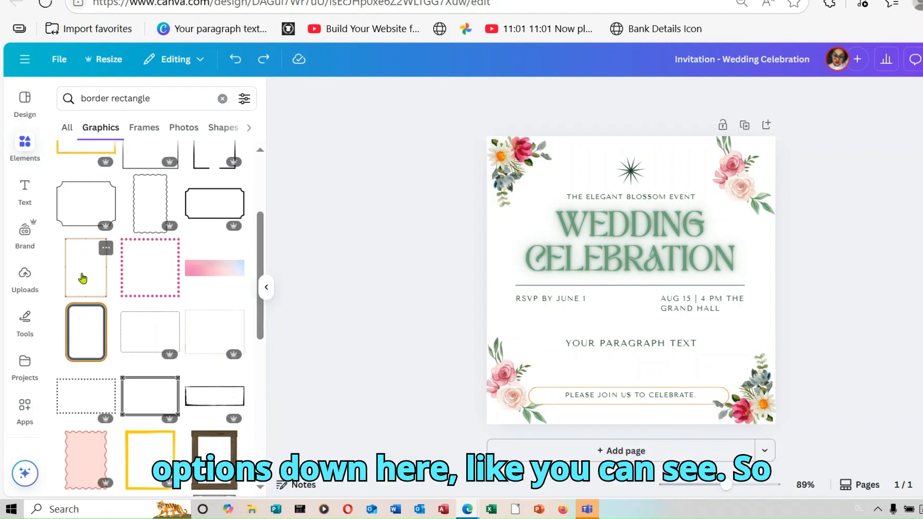
pyautogui.moveTo(82, 274); pyautogui.dragTo(548, 180)
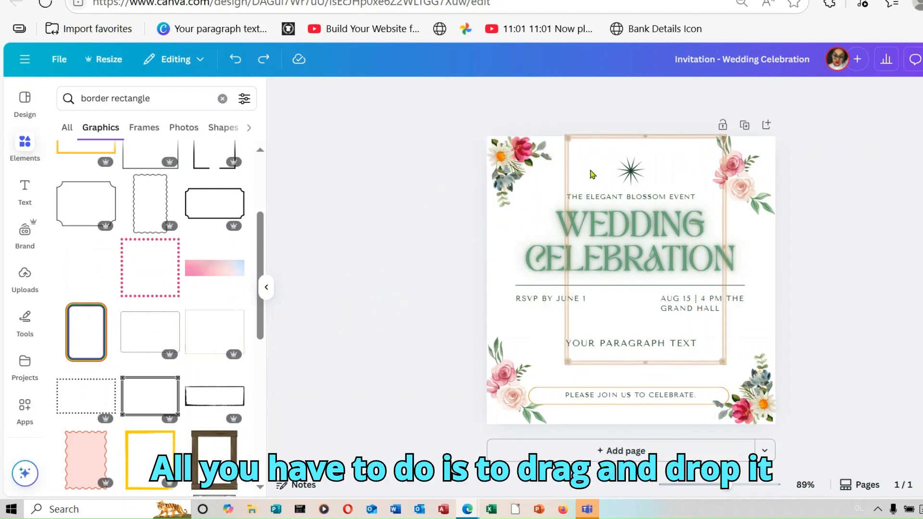
pyautogui.click(592, 174)
pyautogui.moveTo(564, 366); pyautogui.dragTo(503, 454)
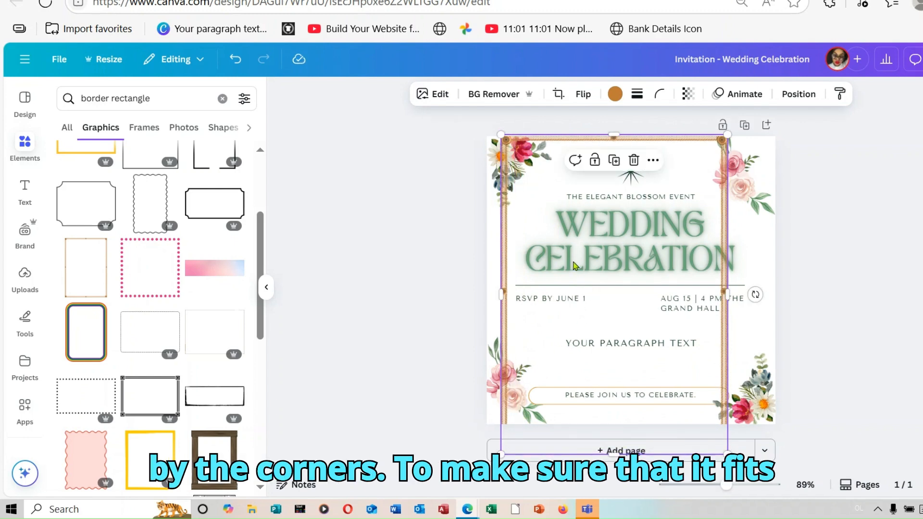
pyautogui.moveTo(538, 238); pyautogui.dragTo(524, 230)
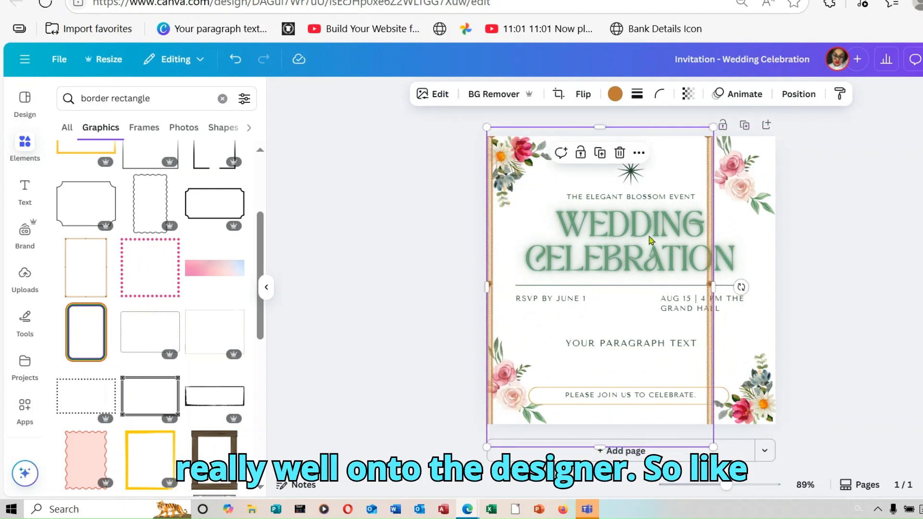
# Step: Try to fit the rectangle border to the card by enlarging it to full width and adjusting its bottom and right edges
pyautogui.moveTo(713, 127); pyautogui.dragTo(894, 188)
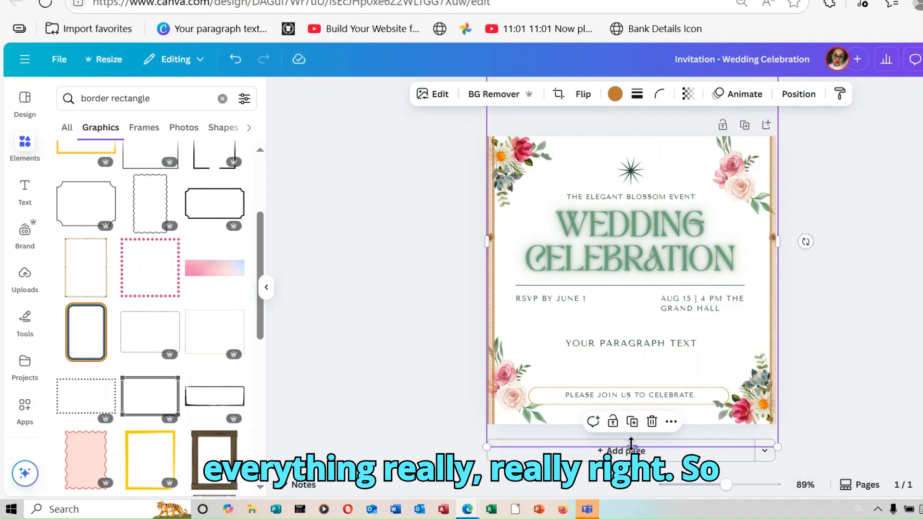
pyautogui.moveTo(632, 441)
pyautogui.mouseDown()
pyautogui.moveTo(631, 408)
pyautogui.moveTo(632, 424)
pyautogui.mouseUp()
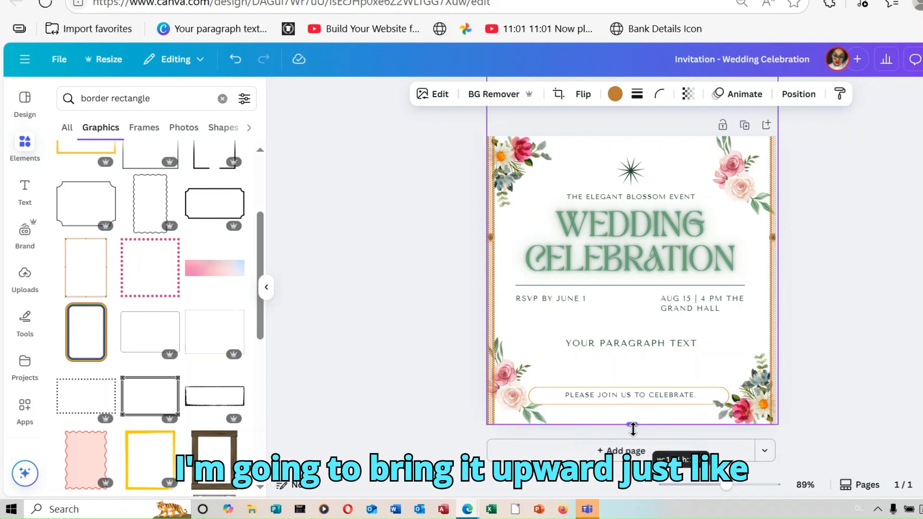
pyautogui.moveTo(635, 371); pyautogui.dragTo(635, 362)
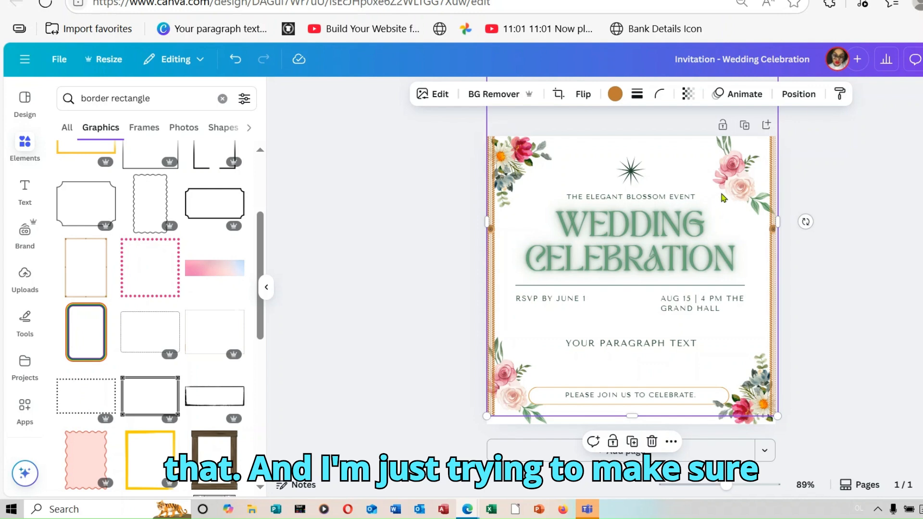
pyautogui.moveTo(632, 416)
pyautogui.mouseDown()
pyautogui.moveTo(634, 380)
pyautogui.moveTo(641, 424)
pyautogui.mouseUp()
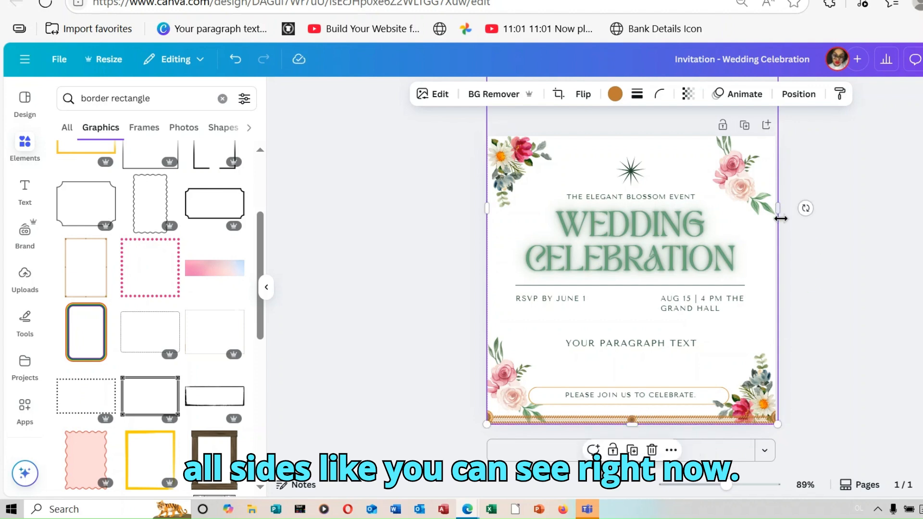
pyautogui.moveTo(779, 209)
pyautogui.mouseDown()
pyautogui.moveTo(802, 208)
pyautogui.moveTo(768, 208)
pyautogui.mouseUp()
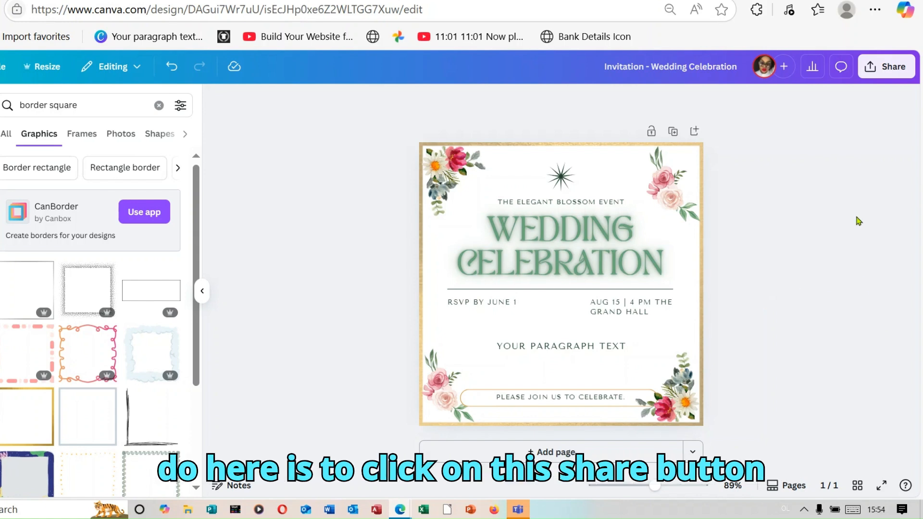
# Step: Create a shareable template link for the invitation design
pyautogui.click(887, 70)
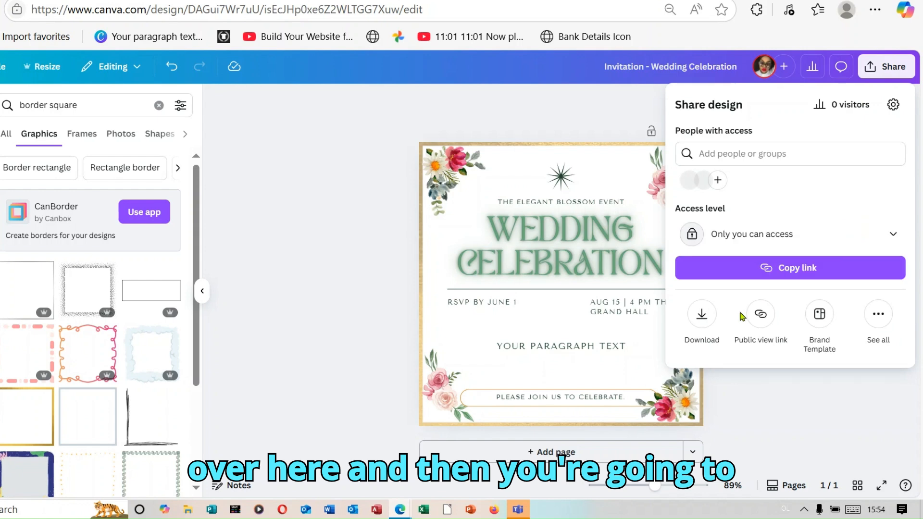
pyautogui.click(878, 315)
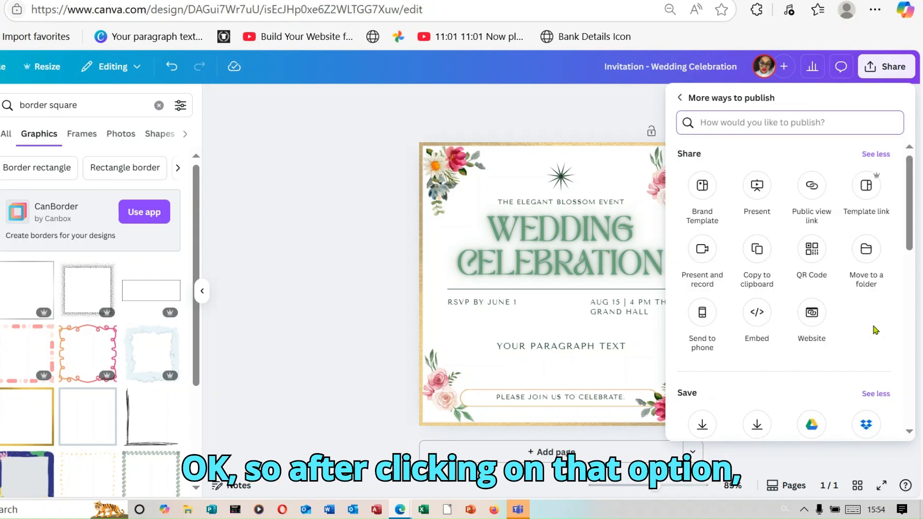
pyautogui.click(862, 195)
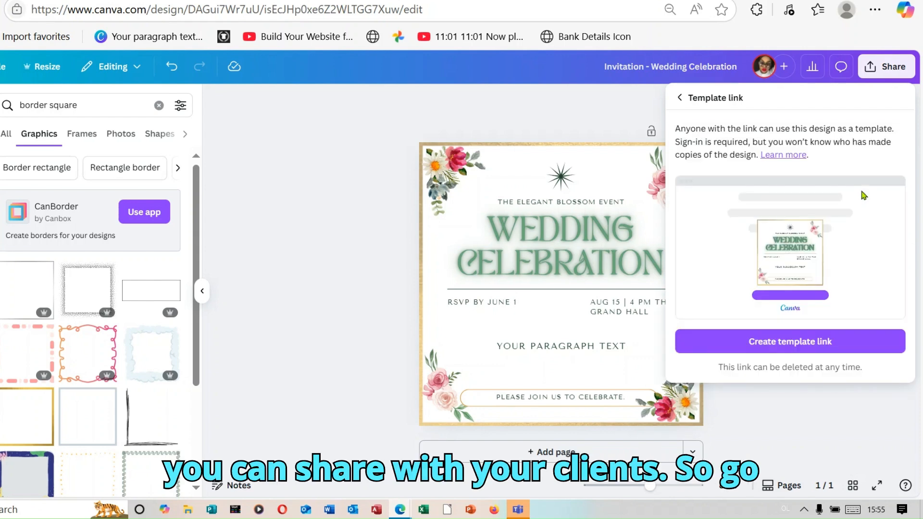
pyautogui.click(799, 344)
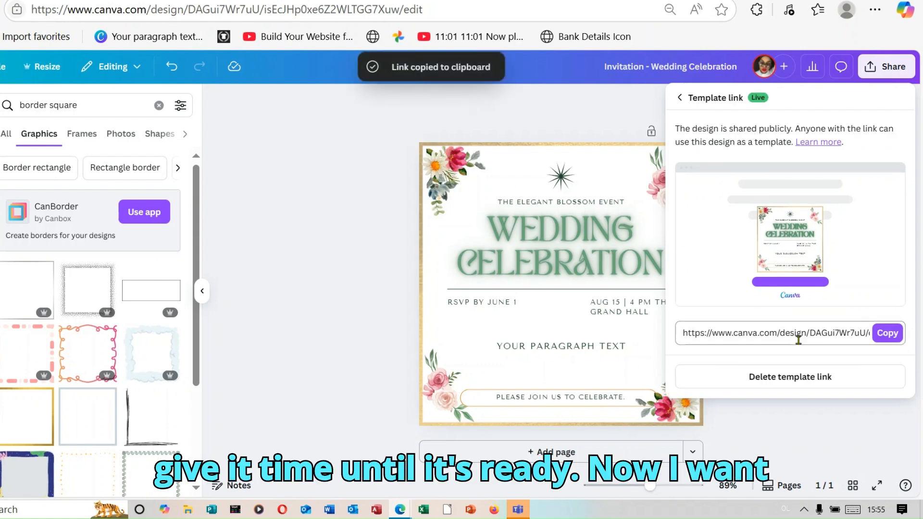
# Step: Copy the invitation's template link, and download the design as a PNG at 1,654 × 1,654 px
pyautogui.click(893, 337)
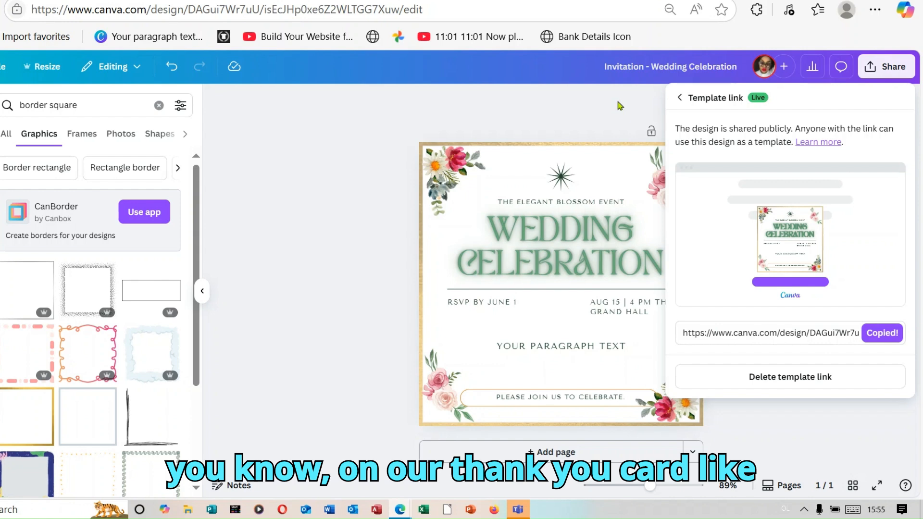
pyautogui.click(680, 98)
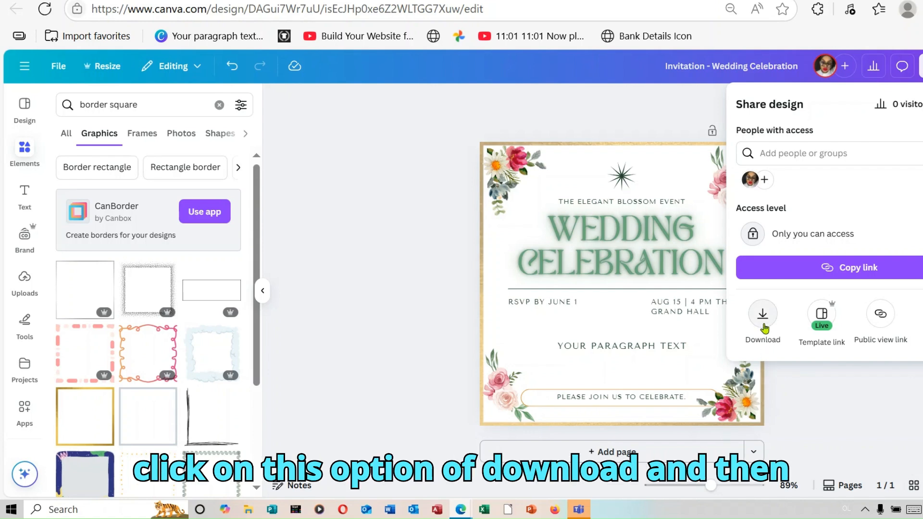
pyautogui.click(763, 317)
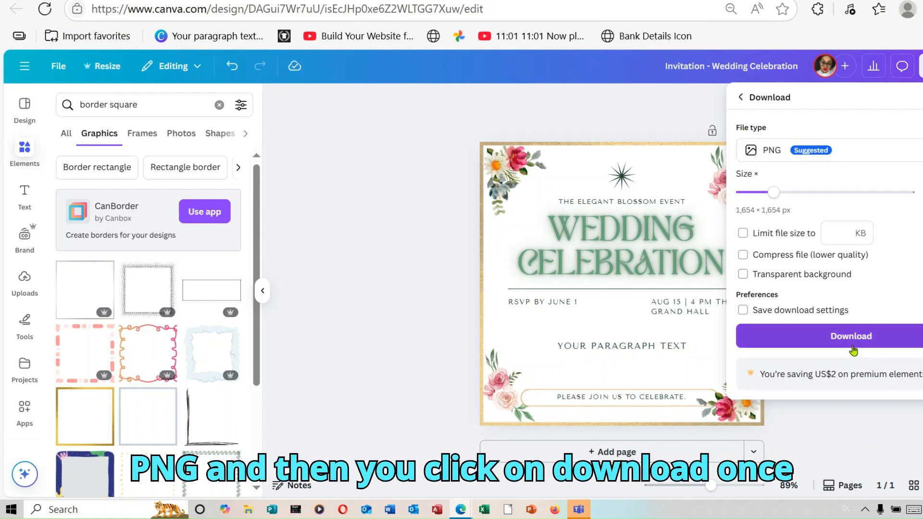
pyautogui.click(859, 339)
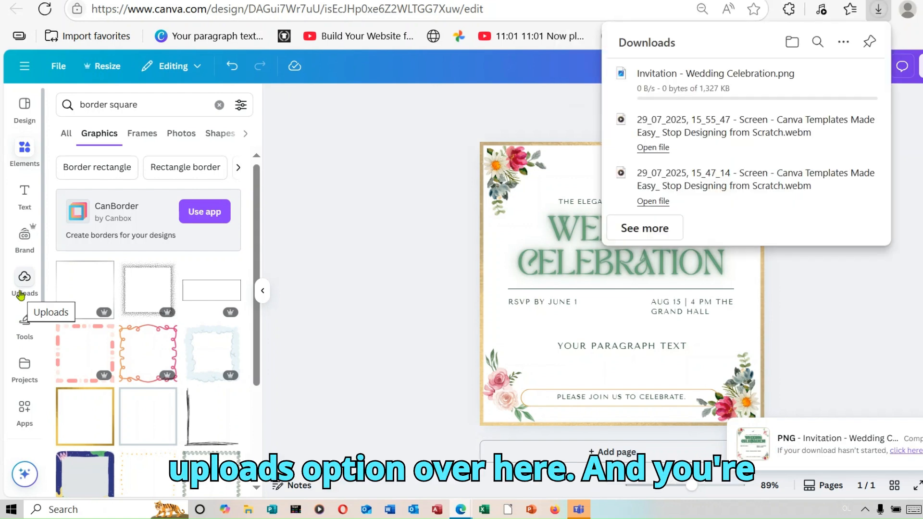
# Step: Upload the downloaded Invitation - Wedding Celebration.png from the Downloads folder to the Canva uploads
pyautogui.click(21, 289)
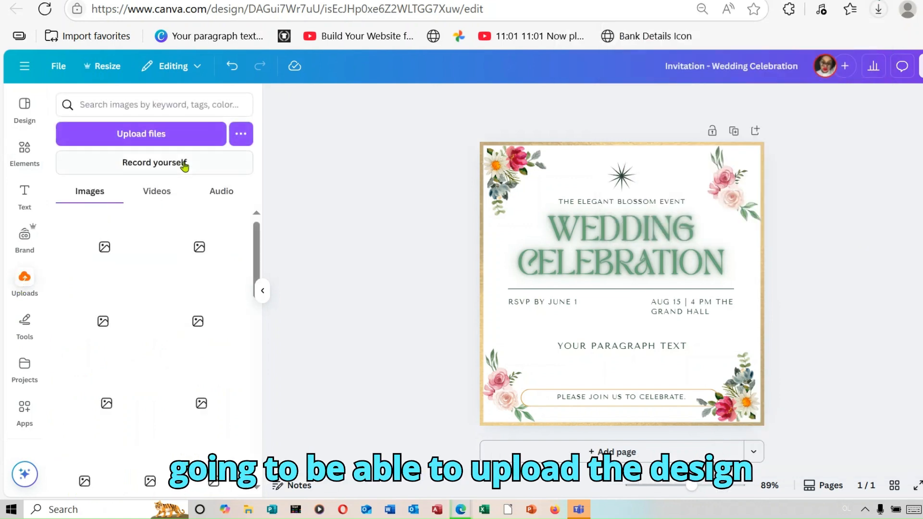
pyautogui.click(160, 135)
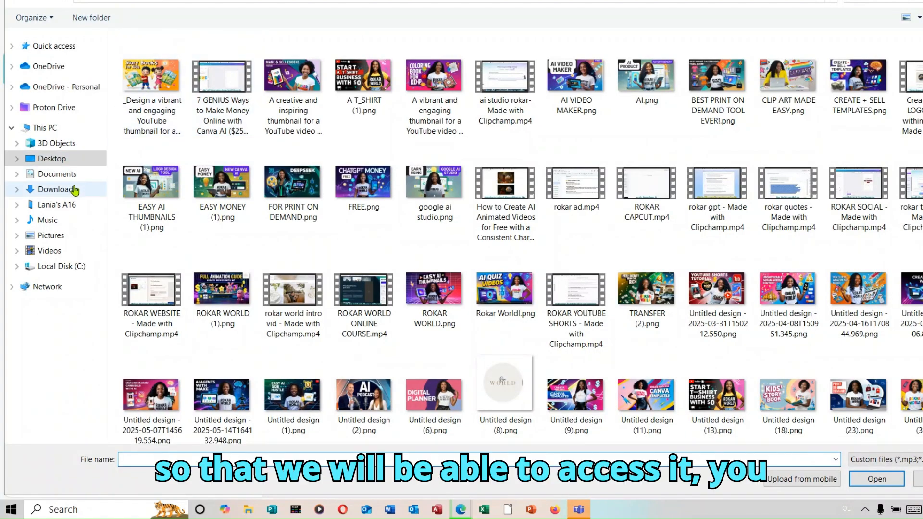
pyautogui.click(75, 189)
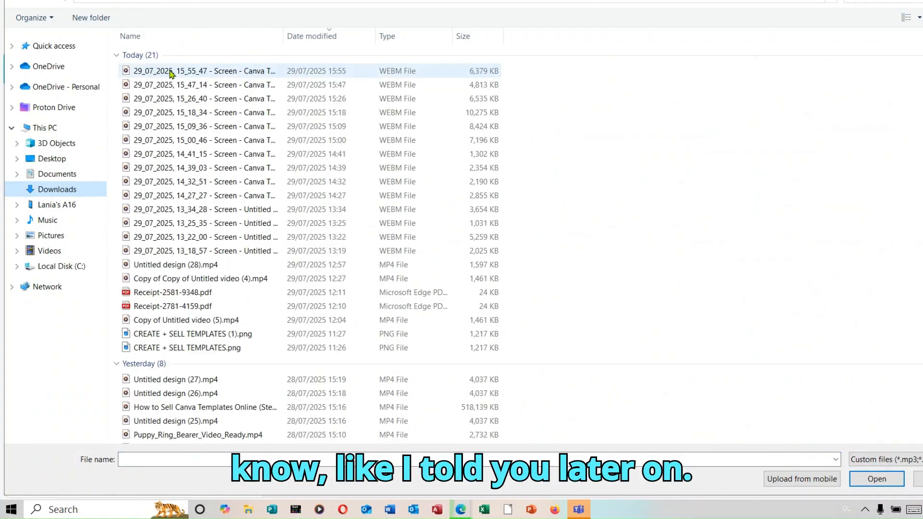
pyautogui.doubleClick(212, 73)
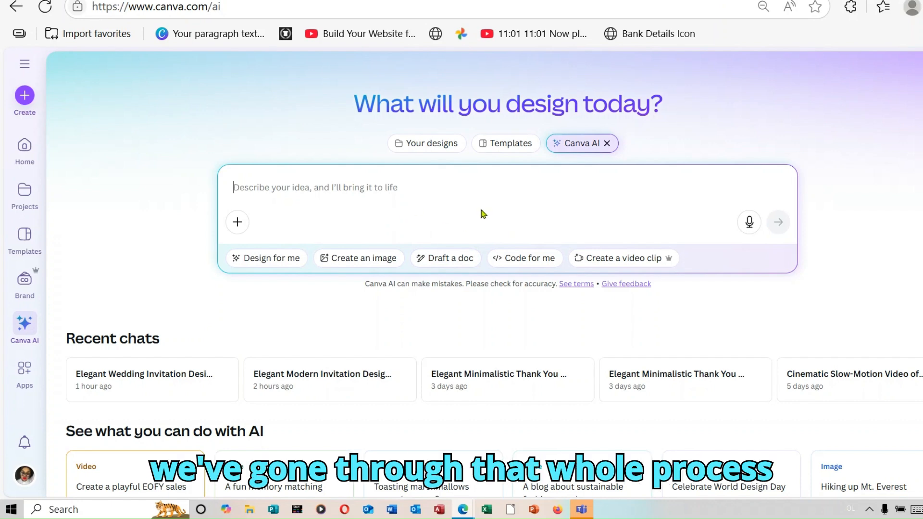
# Step: Search the Canva templates for "card mockup"
pyautogui.click(514, 143)
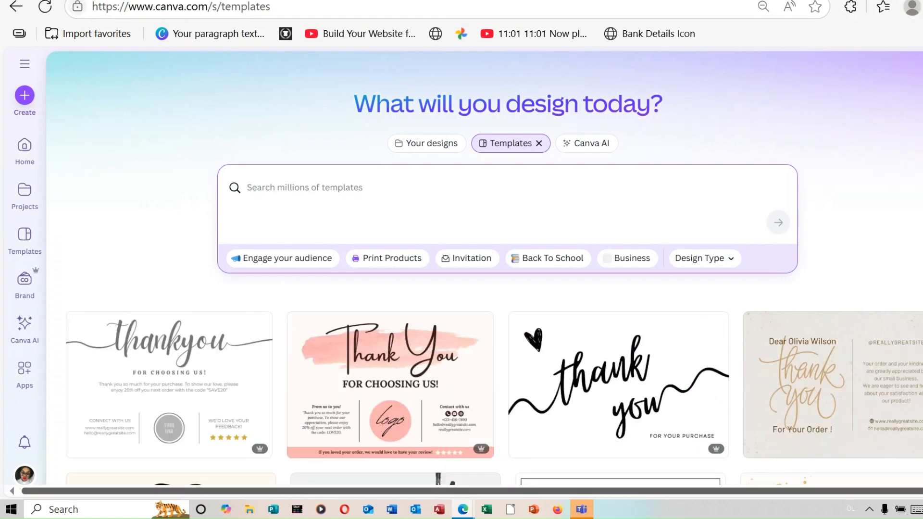
pyautogui.write('card mockup')
pyautogui.press('Return')
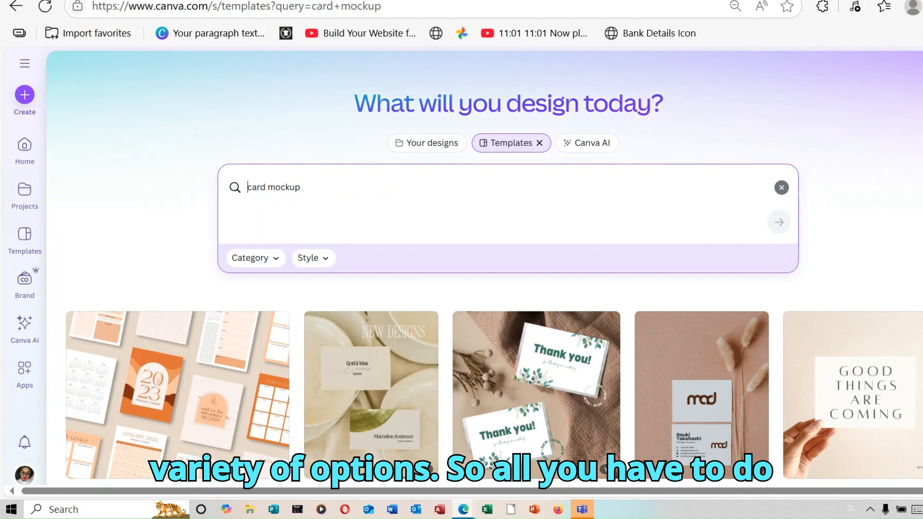
# Step: Examine the card mockup templates for a scene suited to presenting the wedding invitation
pyautogui.scroll(-10, 247, 187)
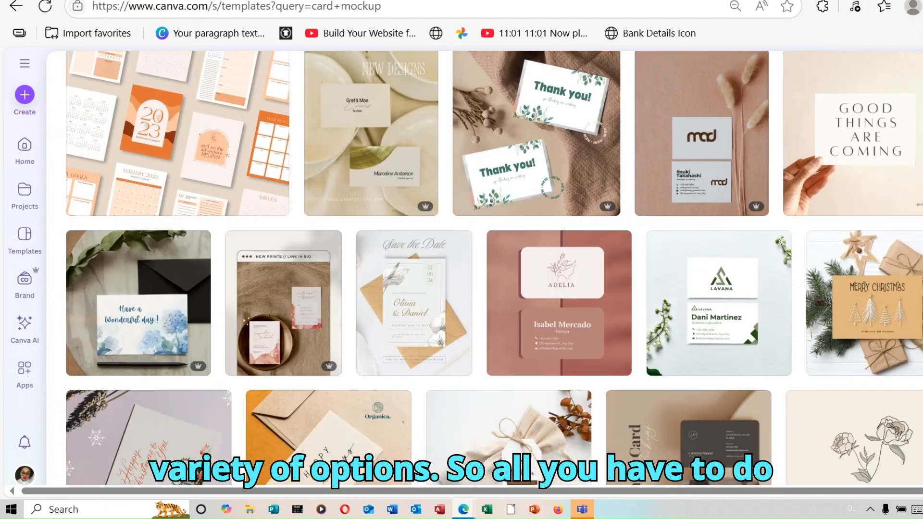
pyautogui.scroll(-5, 494, 269)
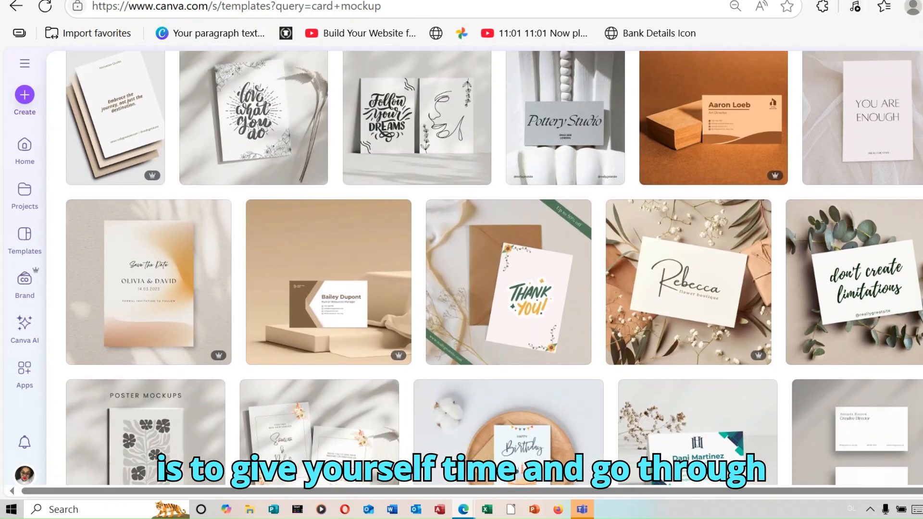
pyautogui.scroll(-5, 494, 269)
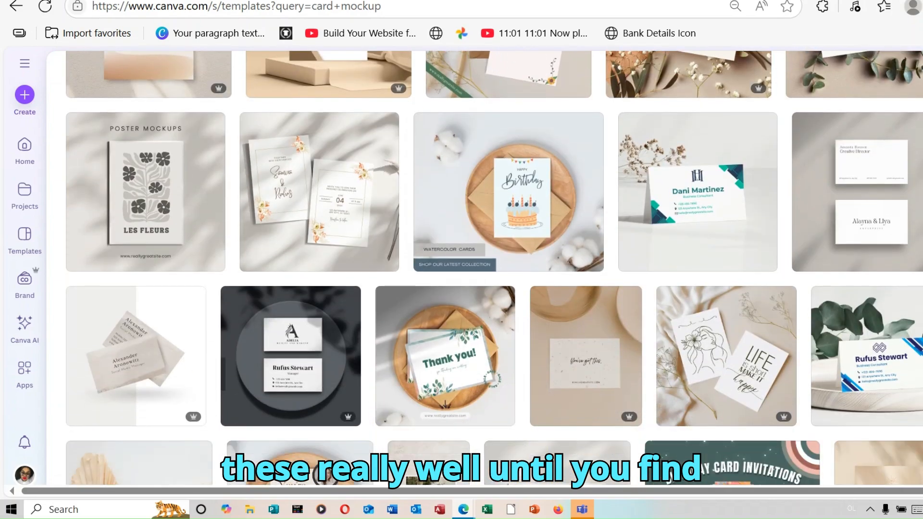
pyautogui.scroll(-15, 494, 268)
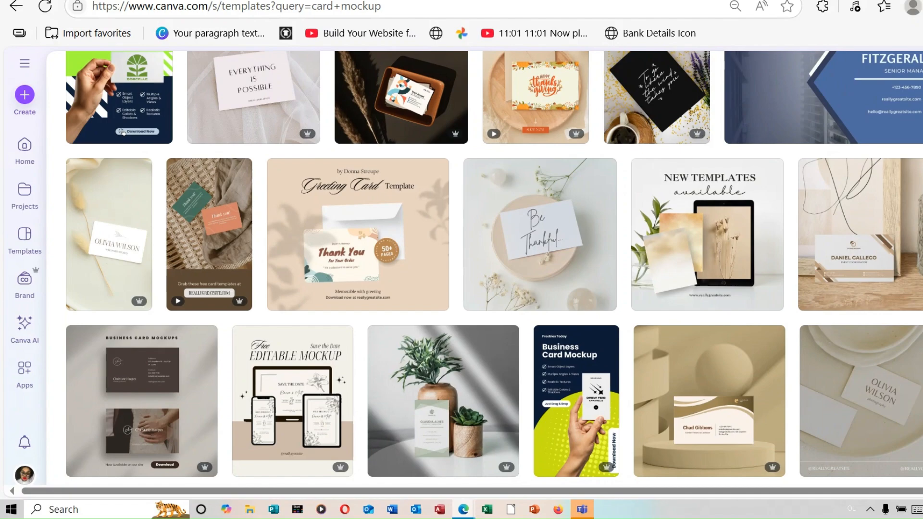
pyautogui.scroll(-3, 494, 268)
pyautogui.scroll(-4, 494, 269)
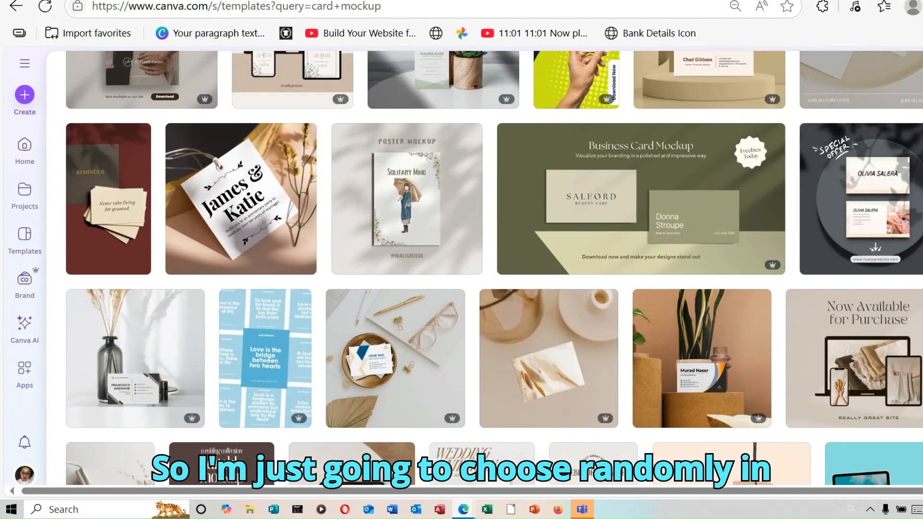
pyautogui.scroll(-7, 494, 268)
pyautogui.scroll(20, 494, 268)
pyautogui.scroll(-13, 494, 269)
pyautogui.scroll(5, 595, 162)
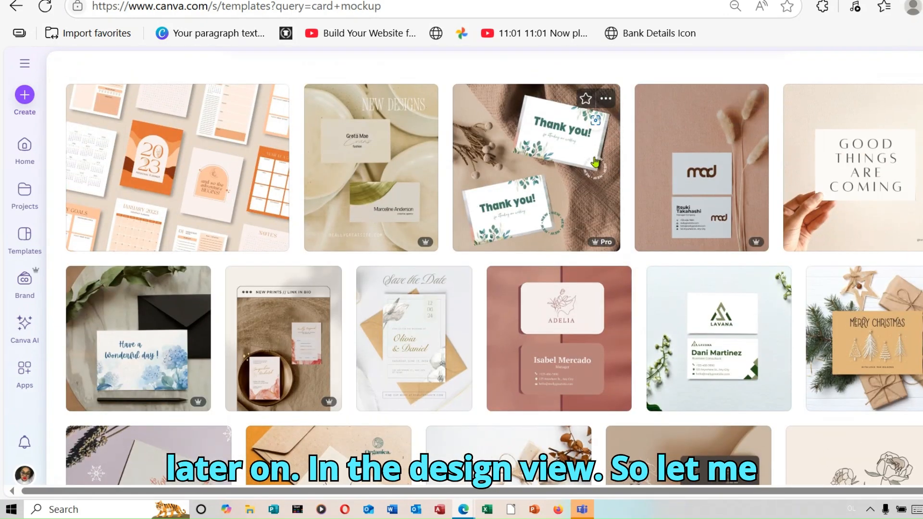
# Step: View designs similar to the Beige and Brown Minimalist Card Mockup and start customizing the Green Modern Inspirational Quote On Card Mockup
pyautogui.click(579, 167)
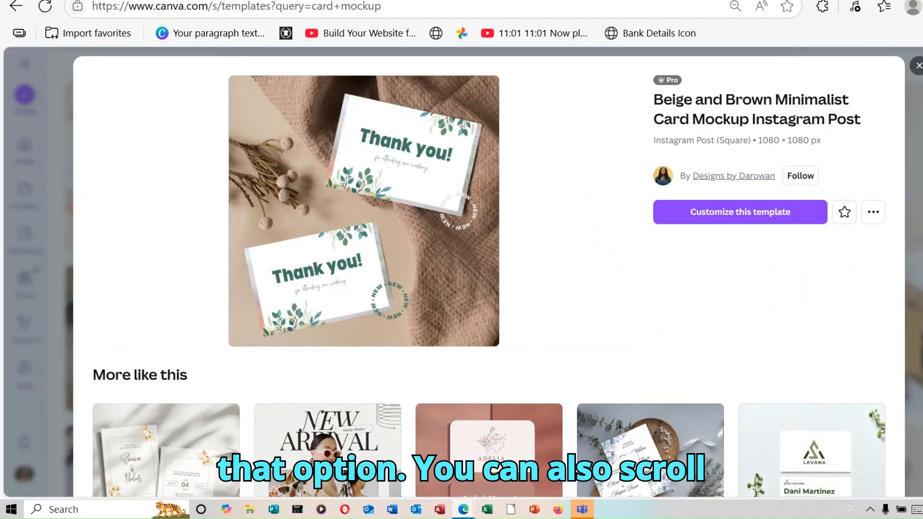
pyautogui.scroll(-5, 489, 272)
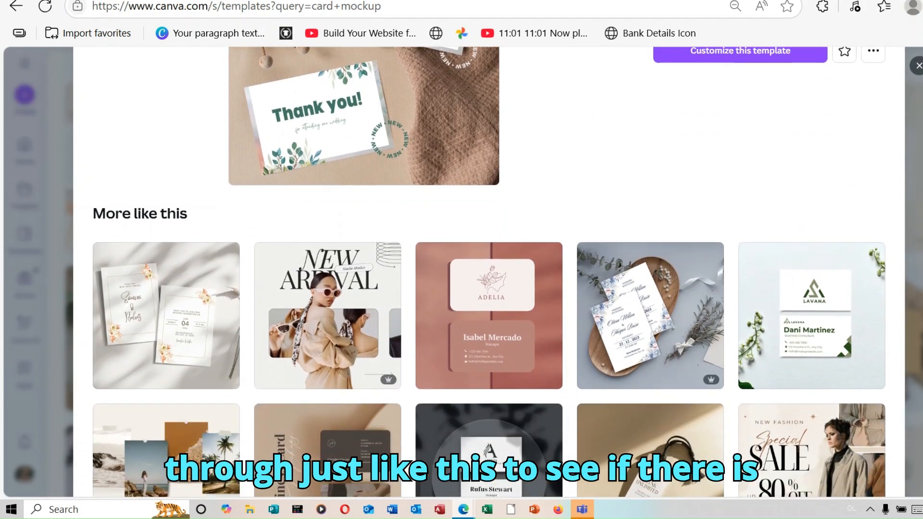
pyautogui.scroll(-4, 489, 272)
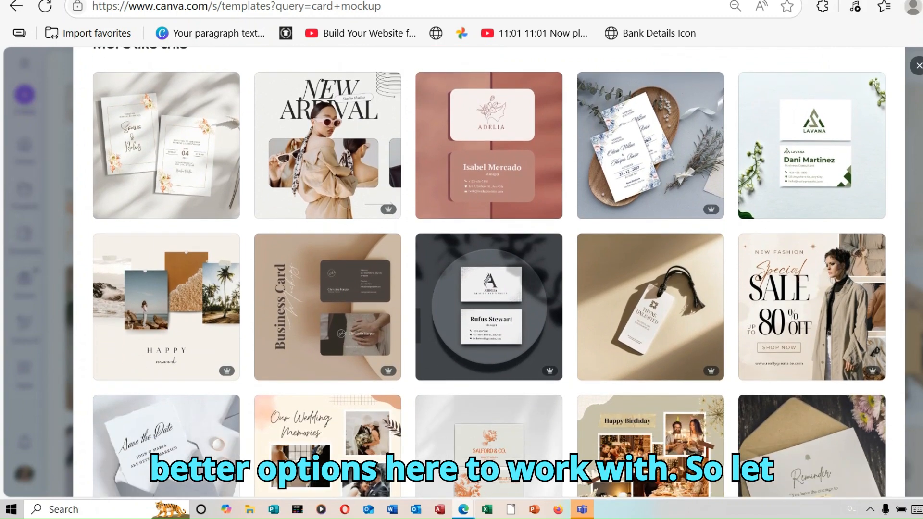
pyautogui.scroll(-6, 330, 251)
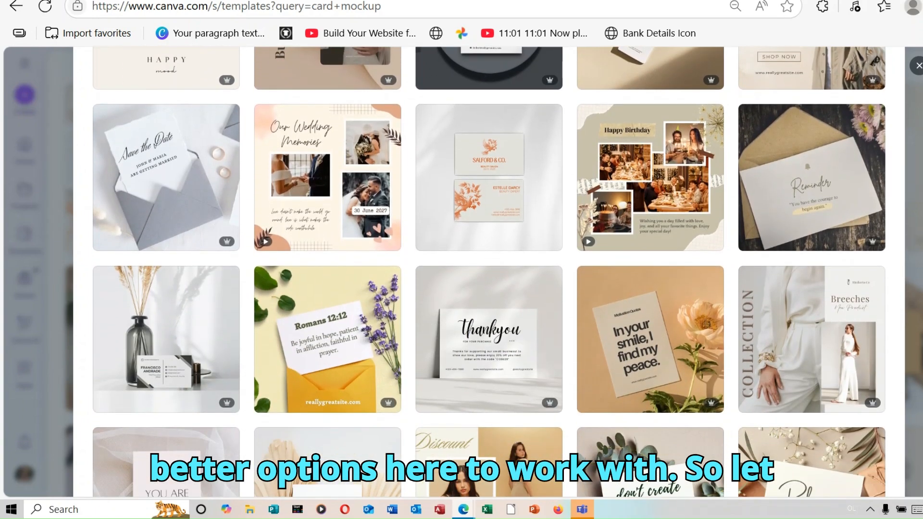
pyautogui.scroll(-2, 673, 483)
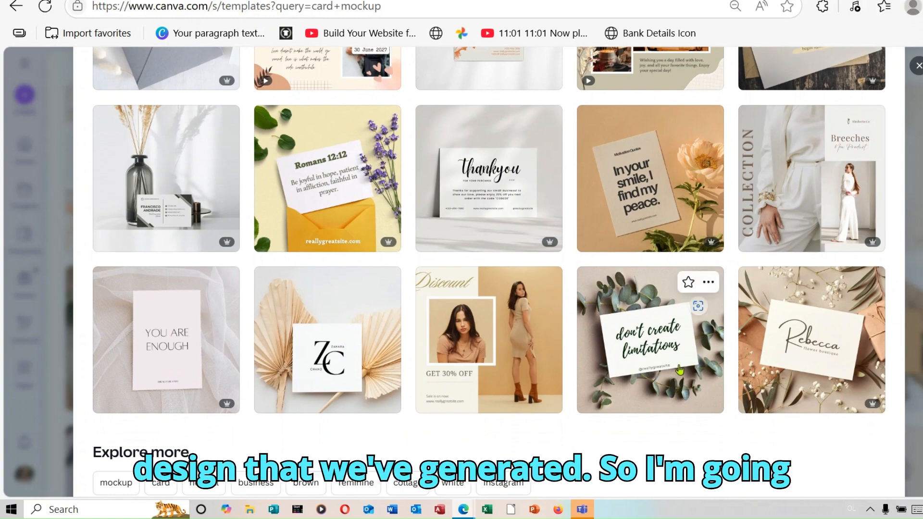
pyautogui.click(644, 345)
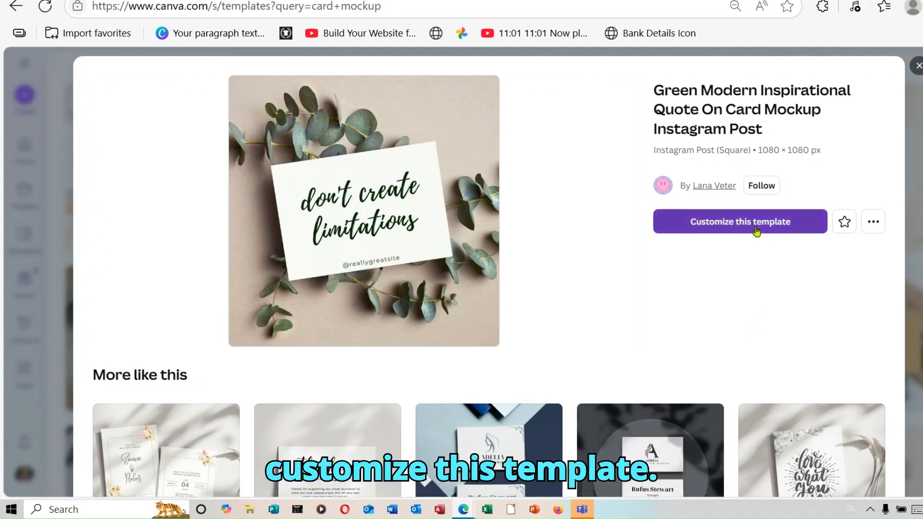
pyautogui.click(756, 231)
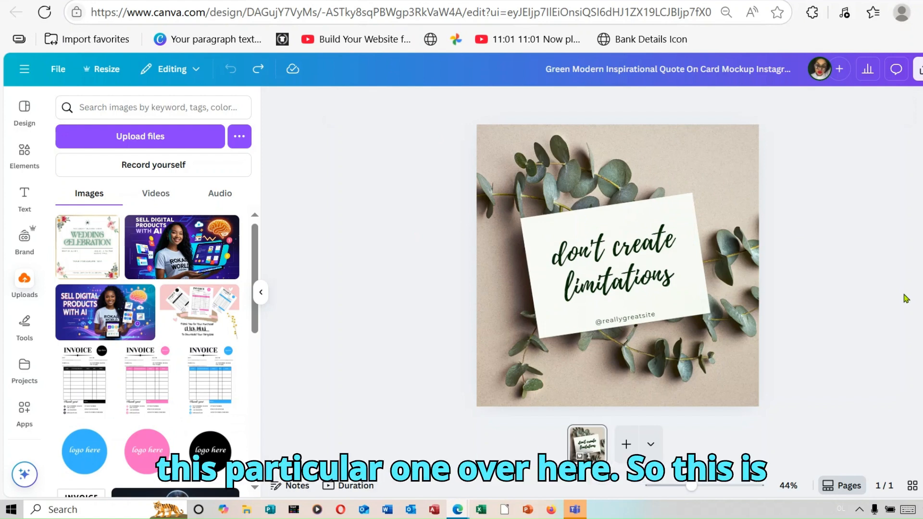
pyautogui.click(653, 288)
pyautogui.moveTo(653, 288); pyautogui.dragTo(702, 369)
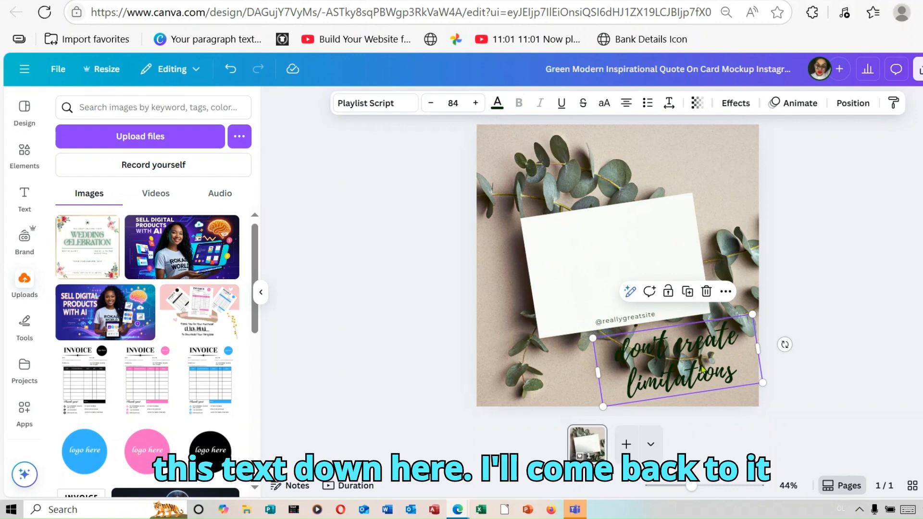
pyautogui.click(624, 319)
pyautogui.moveTo(624, 319); pyautogui.dragTo(574, 385)
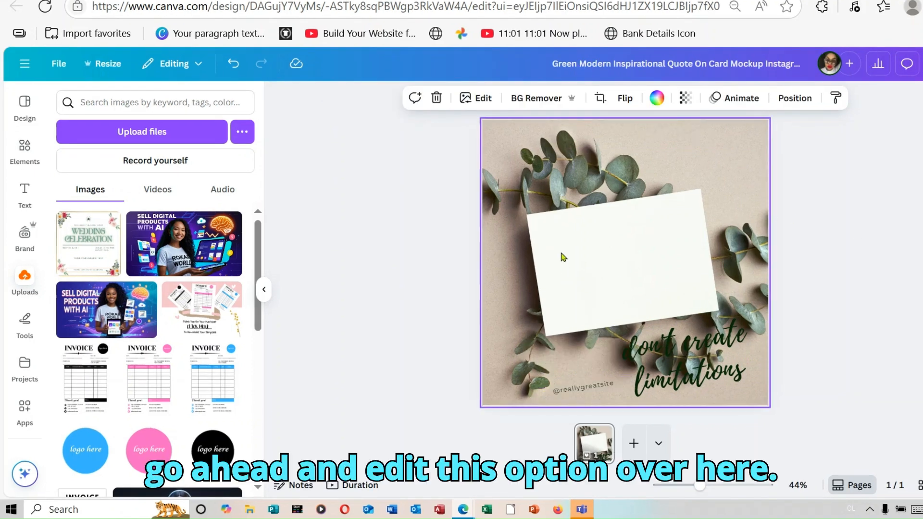
pyautogui.click(479, 99)
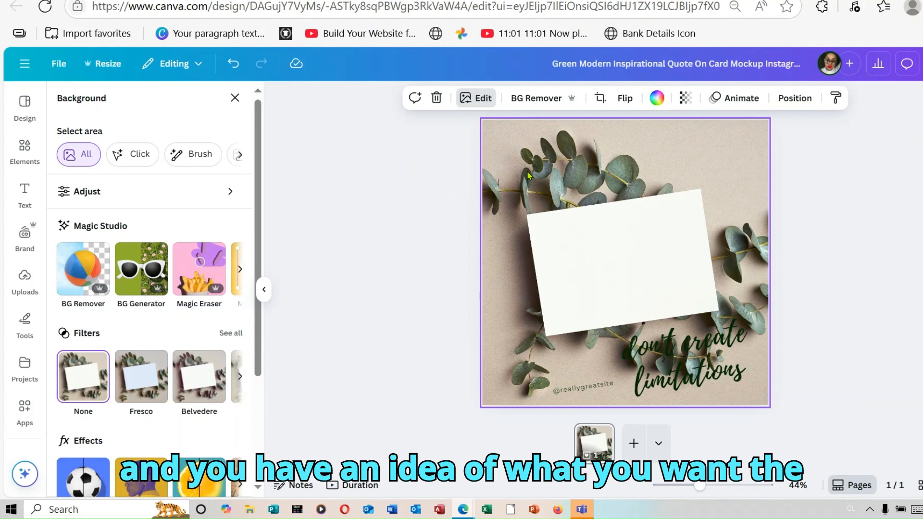
pyautogui.click(149, 275)
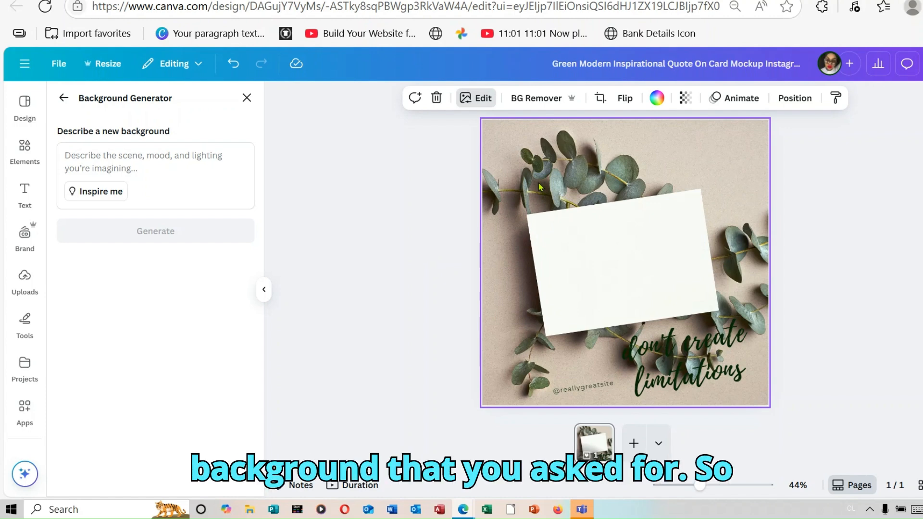
pyautogui.click(246, 98)
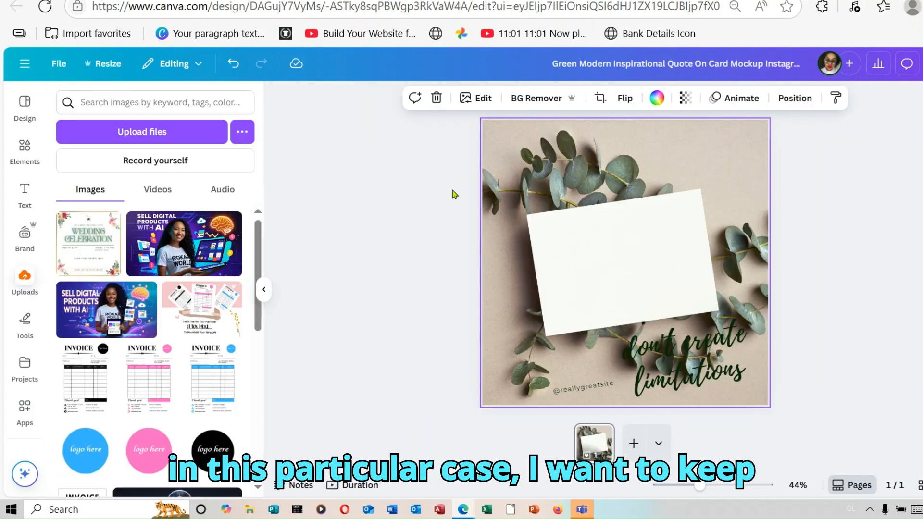
# Step: Separate the blank white card from the background photo with Magic Grab
pyautogui.click(482, 100)
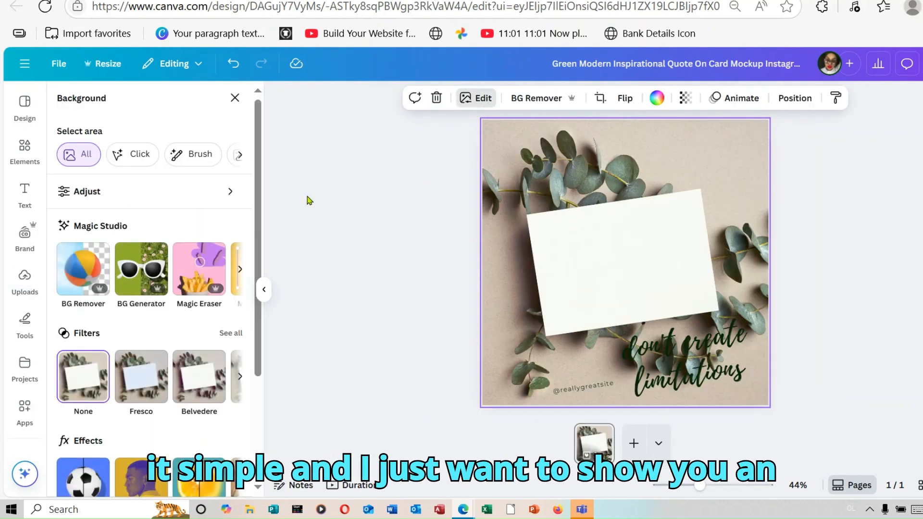
pyautogui.click(239, 277)
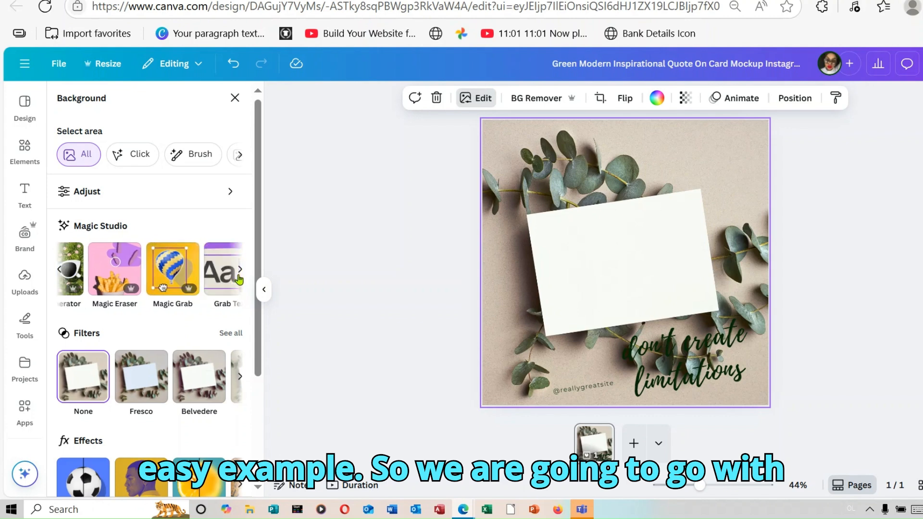
pyautogui.click(87, 278)
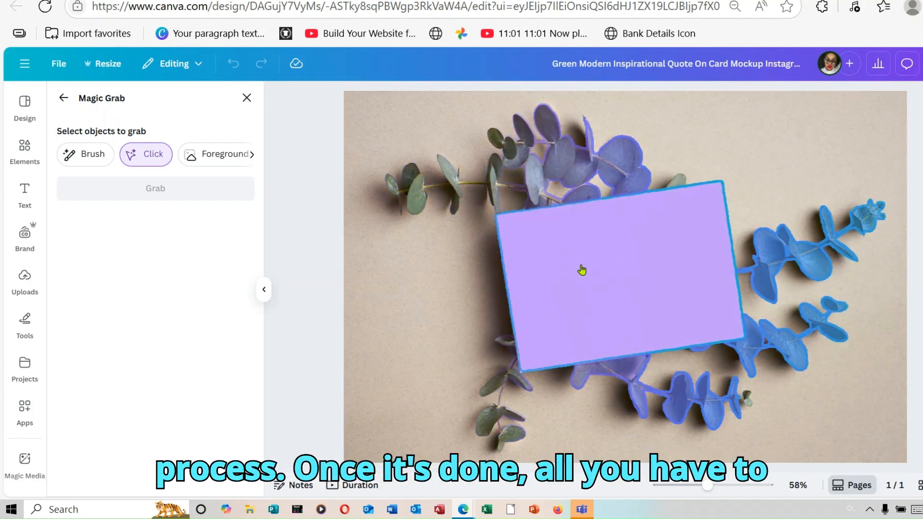
pyautogui.click(574, 262)
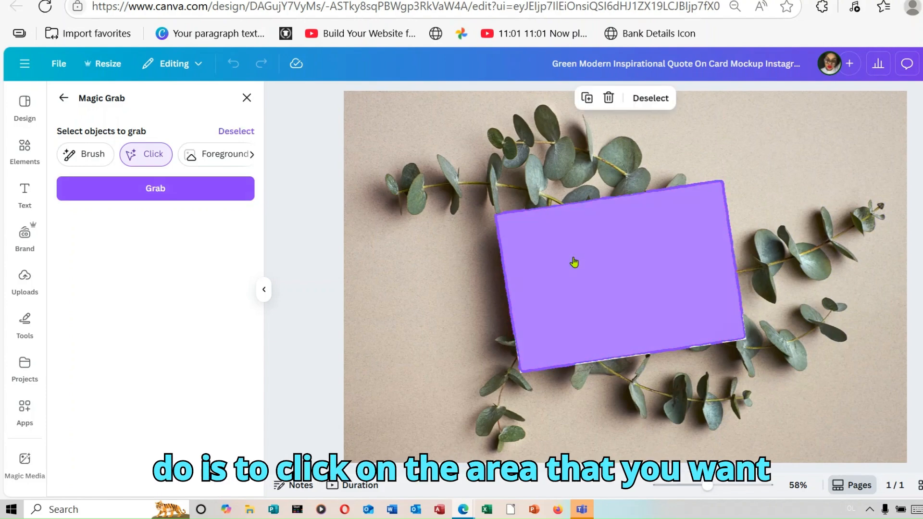
pyautogui.click(178, 198)
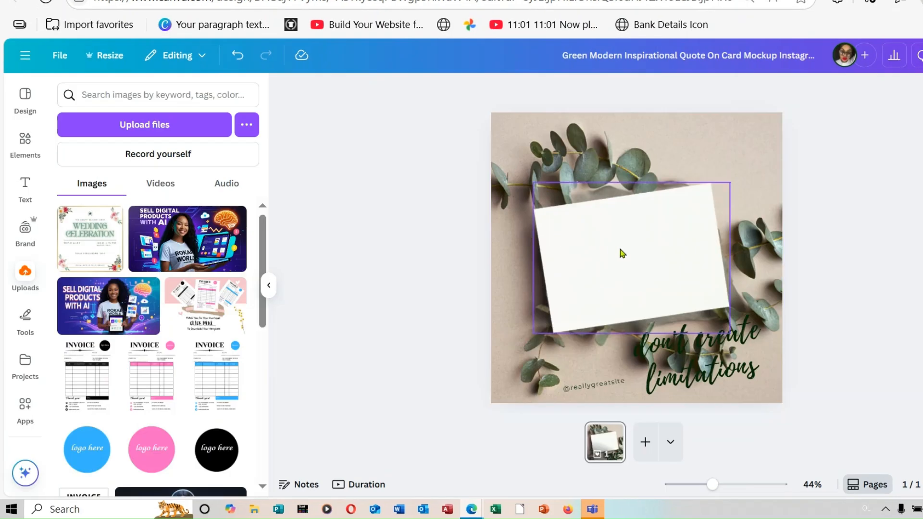
# Step: Shrink the grabbed white card to about half its size and place it in the design's lower-right corner
pyautogui.moveTo(620, 254); pyautogui.dragTo(648, 330)
pyautogui.moveTo(756, 408); pyautogui.dragTo(634, 327)
pyautogui.moveTo(619, 294); pyautogui.dragTo(700, 362)
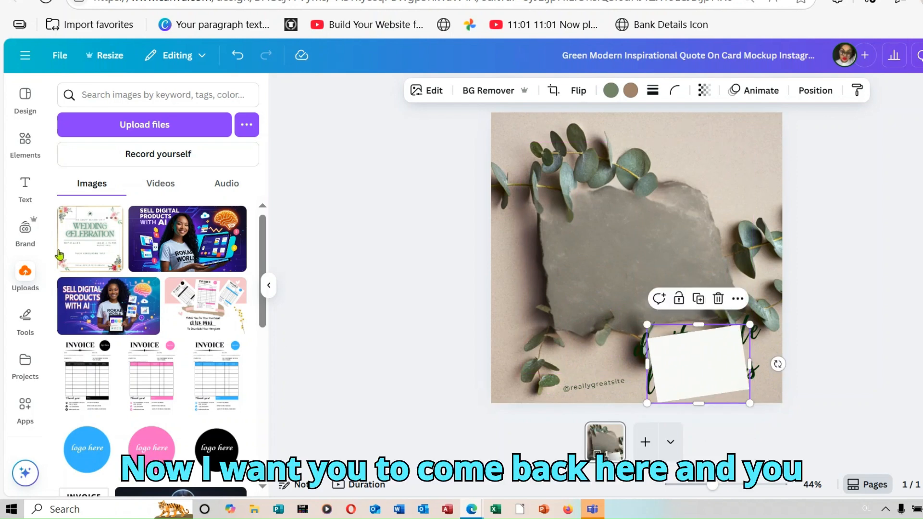
# Step: Add the uploaded wedding invitation image, then resize, tilt and position it to cover the grey card area amid the eucalyptus leaves
pyautogui.click(87, 252)
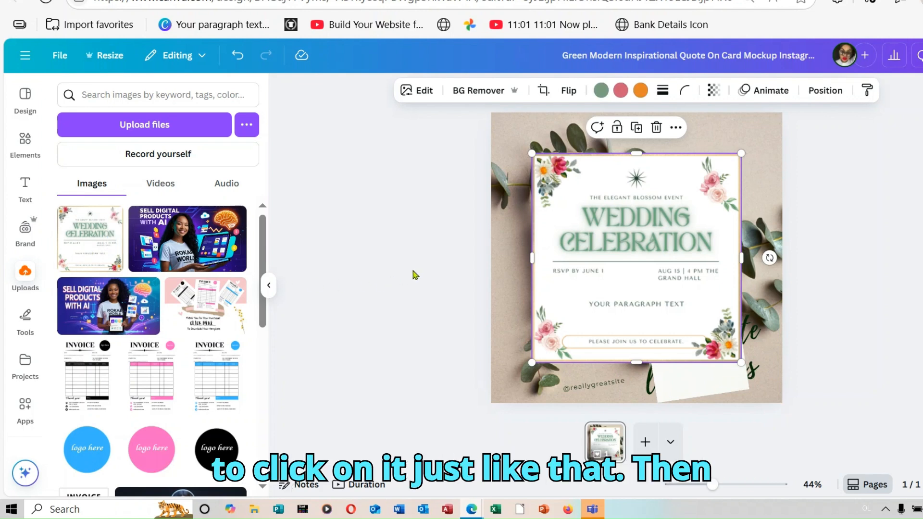
pyautogui.moveTo(532, 152); pyautogui.dragTo(569, 190)
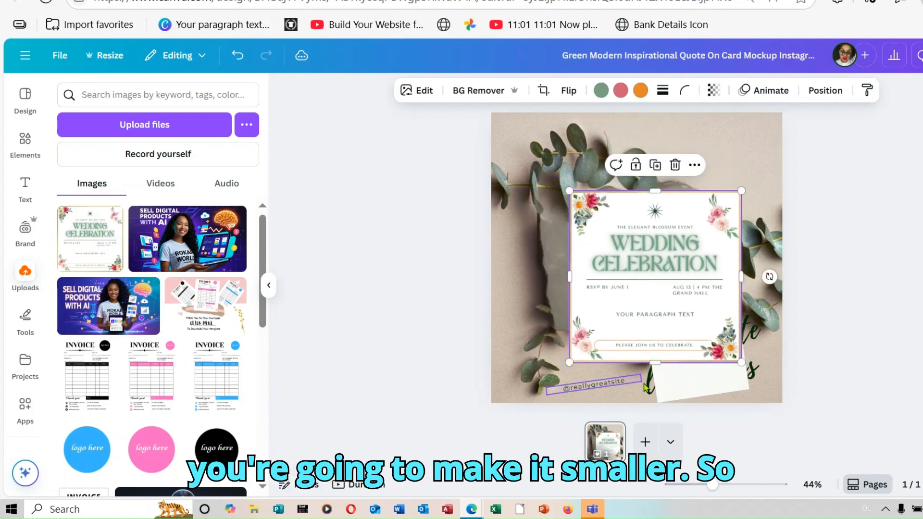
pyautogui.moveTo(770, 276); pyautogui.dragTo(769, 247)
pyautogui.moveTo(656, 232); pyautogui.dragTo(629, 217)
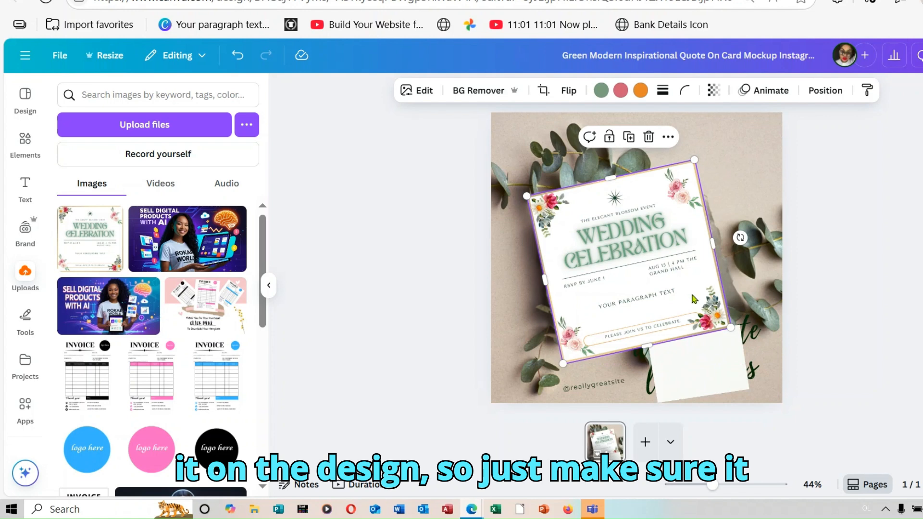
pyautogui.moveTo(730, 328); pyautogui.dragTo(761, 345)
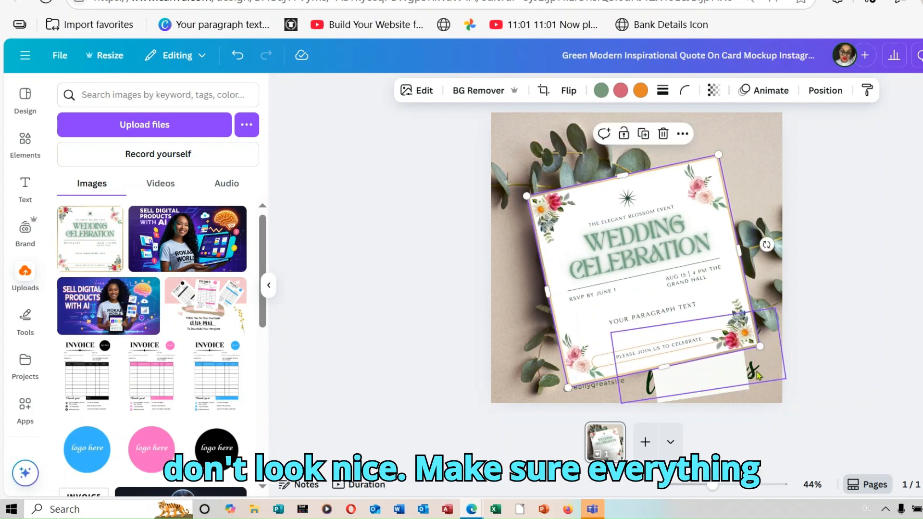
# Step: Try the small blank white card at different positions and angles along the invitation's lower edge, and delete it from the design
pyautogui.moveTo(726, 388); pyautogui.dragTo(598, 341)
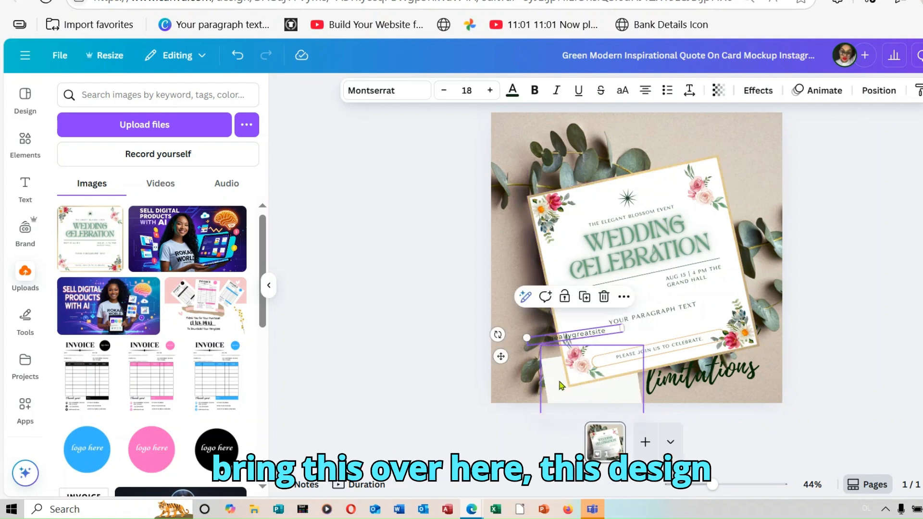
pyautogui.moveTo(558, 387); pyautogui.dragTo(526, 341)
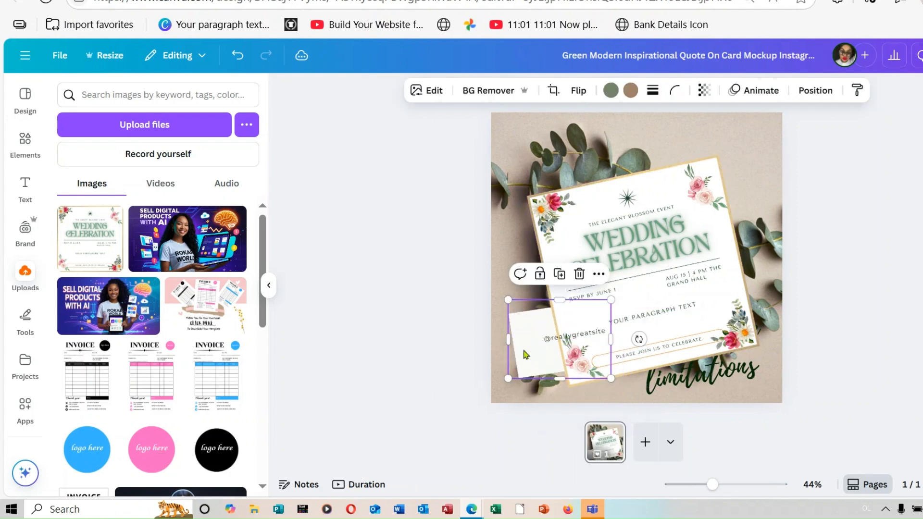
pyautogui.moveTo(639, 340); pyautogui.dragTo(482, 320)
pyautogui.moveTo(522, 350); pyautogui.dragTo(663, 377)
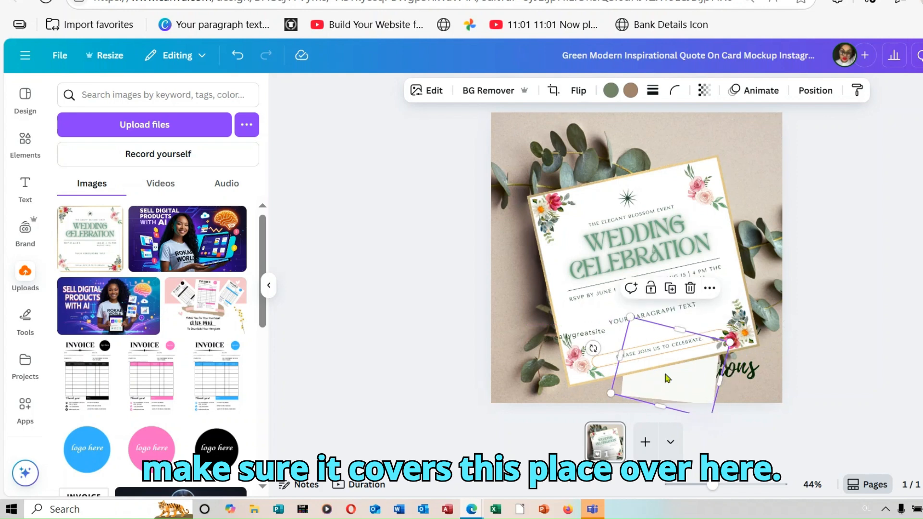
pyautogui.click(689, 290)
# Step: Shrink the "don't create limitations" text to size 51.9 and place it just below the invitation's lower edge
pyautogui.click(681, 395)
pyautogui.moveTo(682, 396)
pyautogui.mouseDown()
pyautogui.moveTo(649, 406)
pyautogui.moveTo(672, 398)
pyautogui.mouseUp()
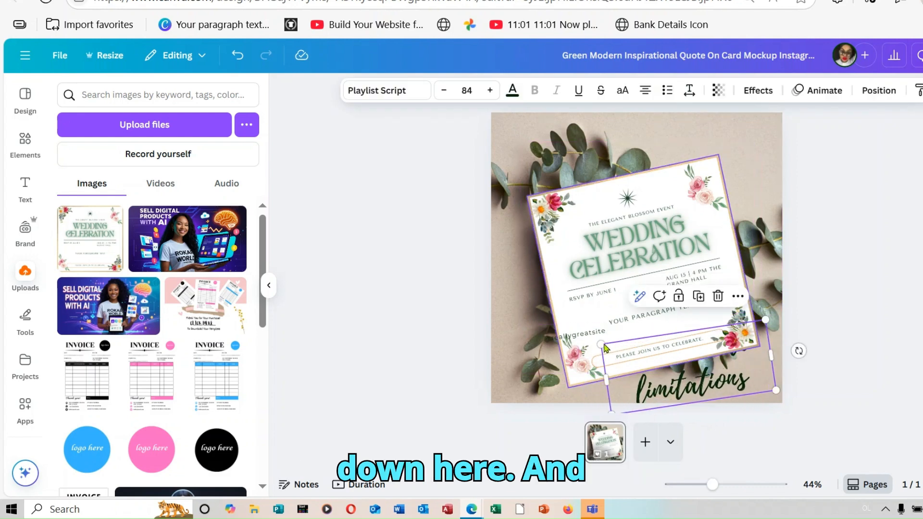
pyautogui.moveTo(601, 344); pyautogui.dragTo(669, 362)
pyautogui.moveTo(735, 394); pyautogui.dragTo(698, 398)
# Step: Replace the "don't create limitations" text with "CLICK HERE TO DOWNLOAD YOUR TEMPLATE"
pyautogui.doubleClick(723, 392)
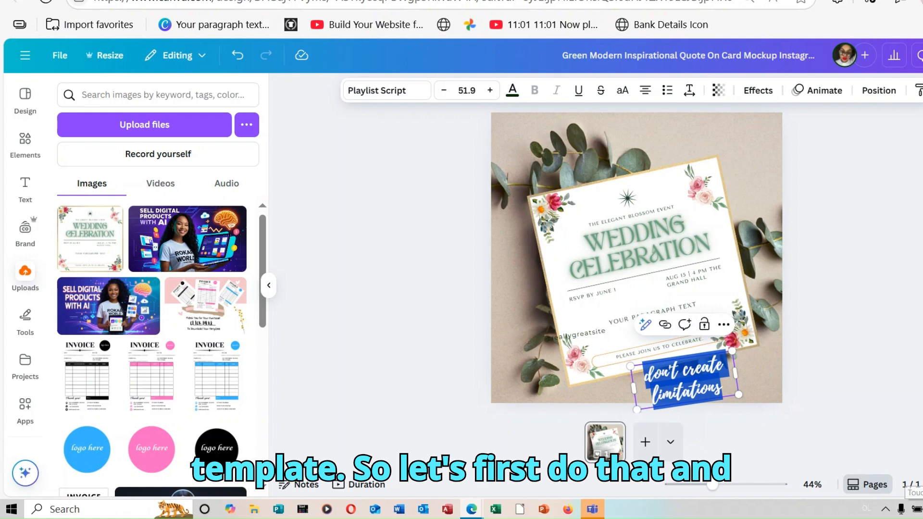
pyautogui.click(922, 509)
pyautogui.click(769, 125)
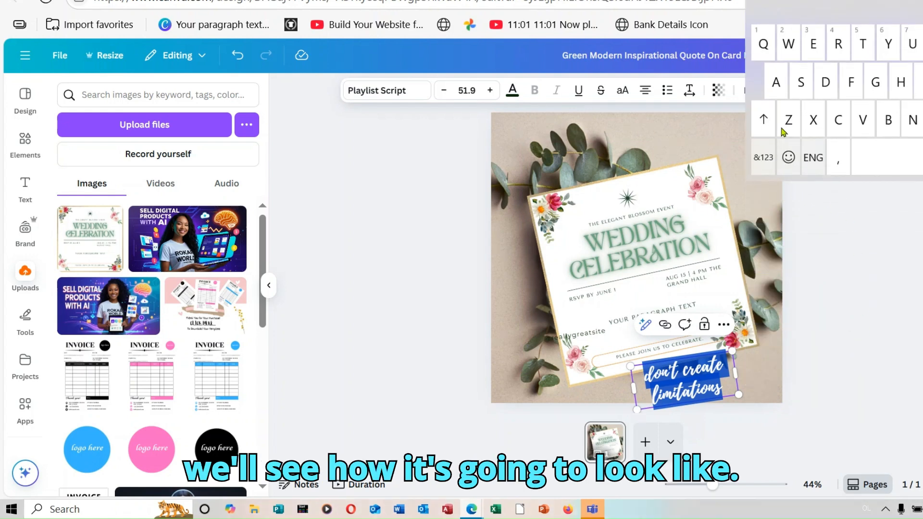
pyautogui.click(839, 121)
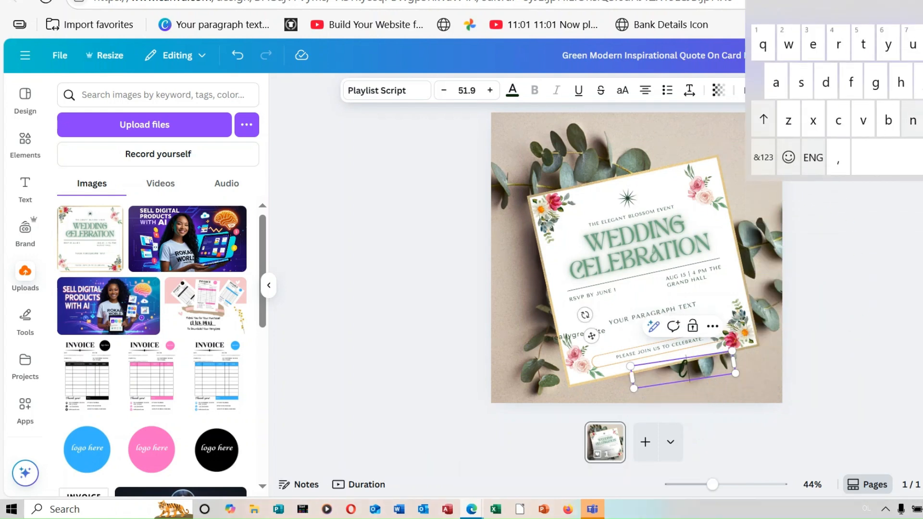
pyautogui.write('LI')
pyautogui.doubleClick(764, 119)
pyautogui.write('CK')
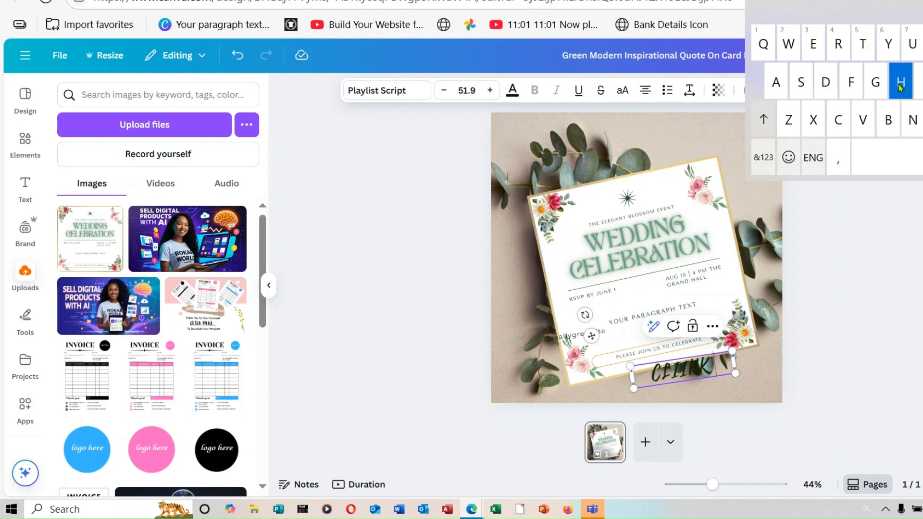
pyautogui.write(' HERE TO DOWNLOAD YOUR TEMPLATE')
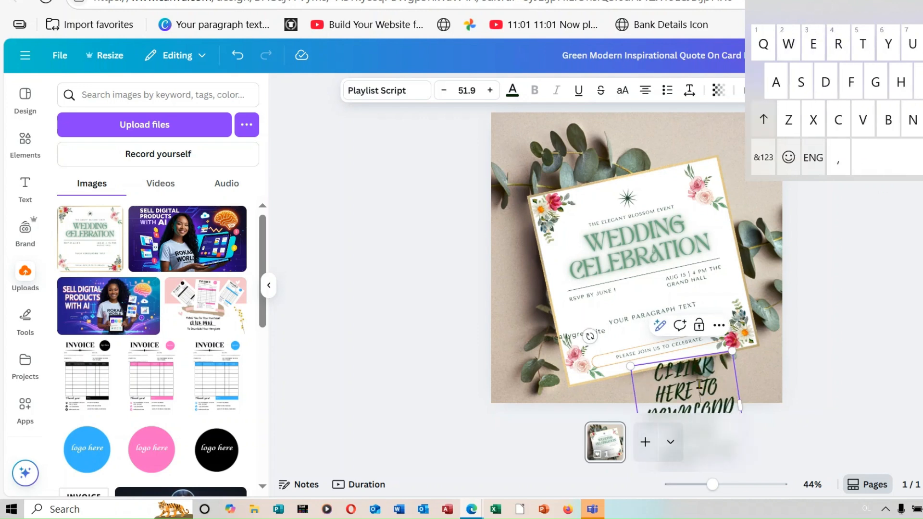
# Step: Resize the "CLICK HERE TO DOWNLOAD YOUR TEMPLATE" text to about size 25.5 on two lines and place it beneath the invitation
pyautogui.moveTo(701, 351); pyautogui.dragTo(694, 337)
pyautogui.moveTo(688, 390); pyautogui.dragTo(659, 335)
pyautogui.moveTo(712, 349); pyautogui.dragTo(796, 337)
pyautogui.moveTo(721, 327); pyautogui.dragTo(701, 368)
pyautogui.moveTo(763, 396); pyautogui.dragTo(734, 391)
pyautogui.moveTo(651, 390); pyautogui.dragTo(618, 392)
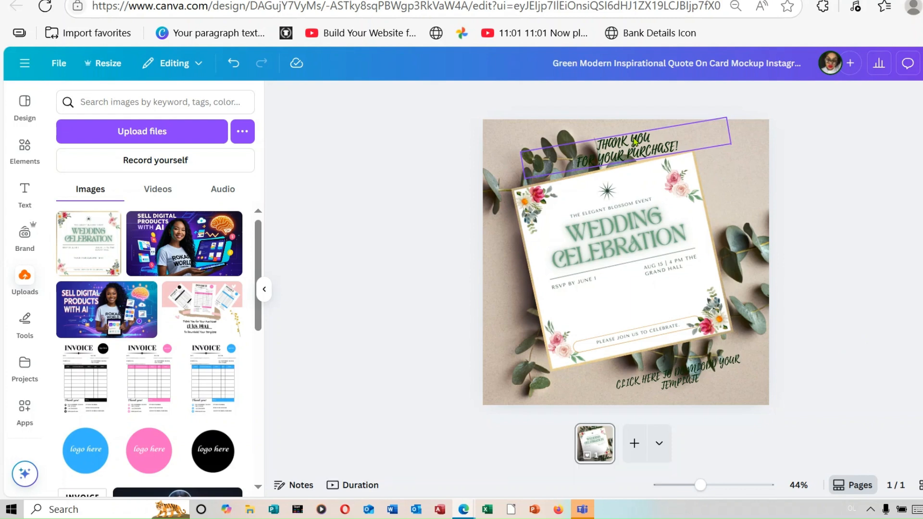
# Step: Change the text color of "THANK YOU FOR YOUR PURCHASE!" above the invitation to white
pyautogui.click(694, 150)
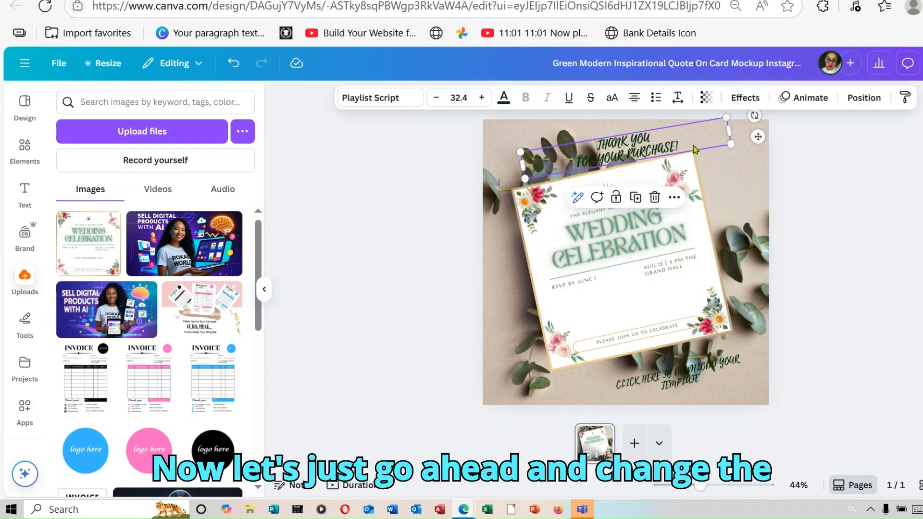
pyautogui.click(693, 150)
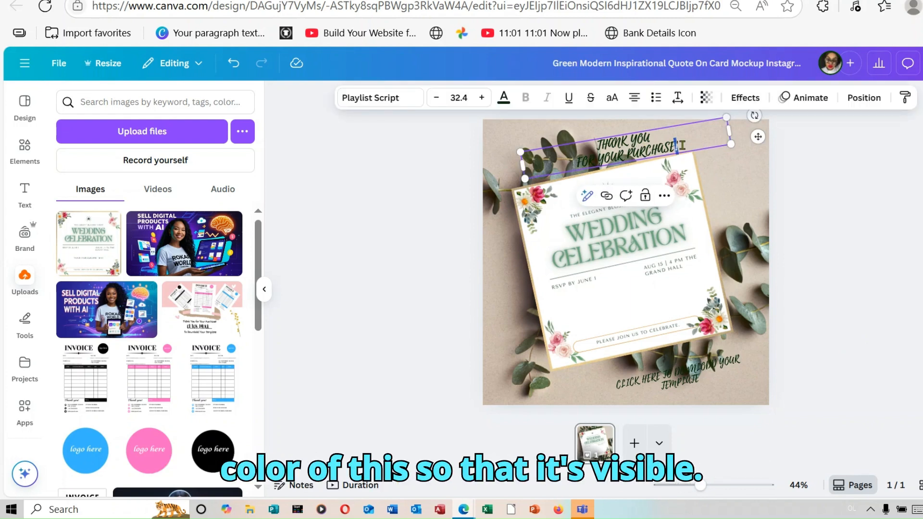
pyautogui.moveTo(654, 145); pyautogui.dragTo(579, 147)
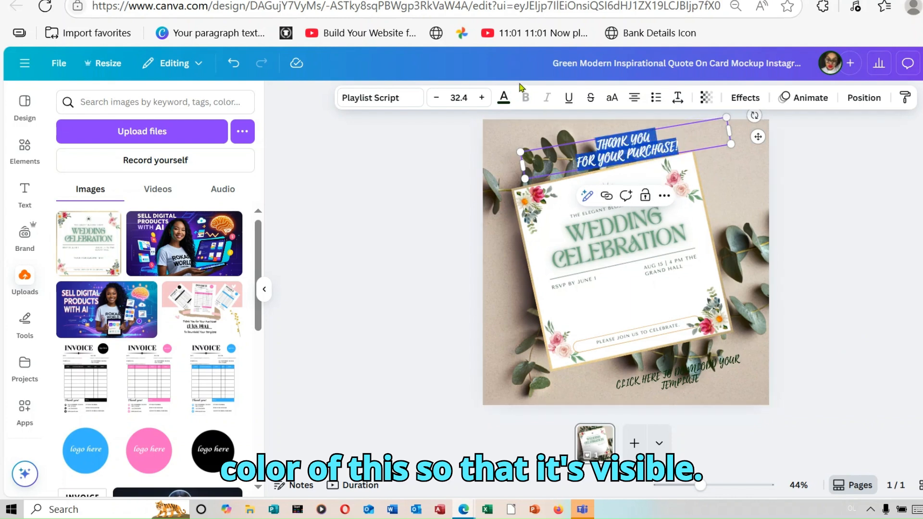
pyautogui.click(504, 98)
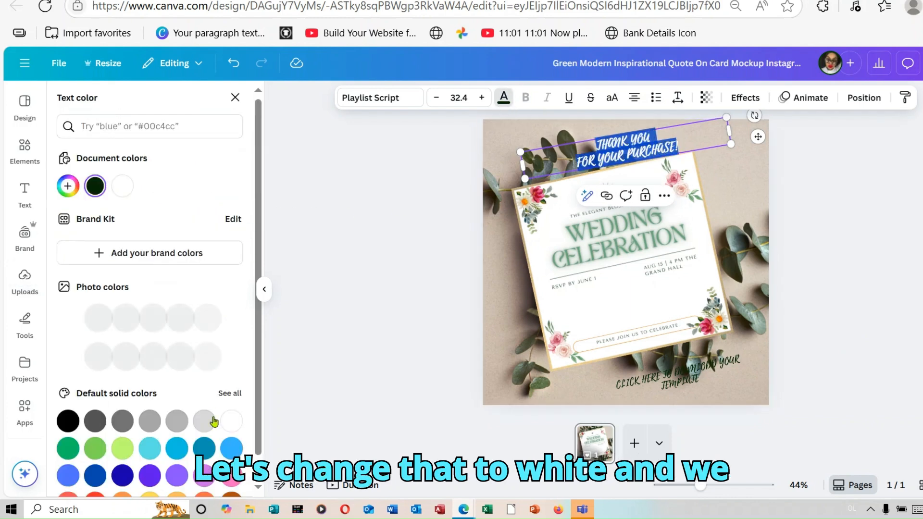
pyautogui.click(230, 426)
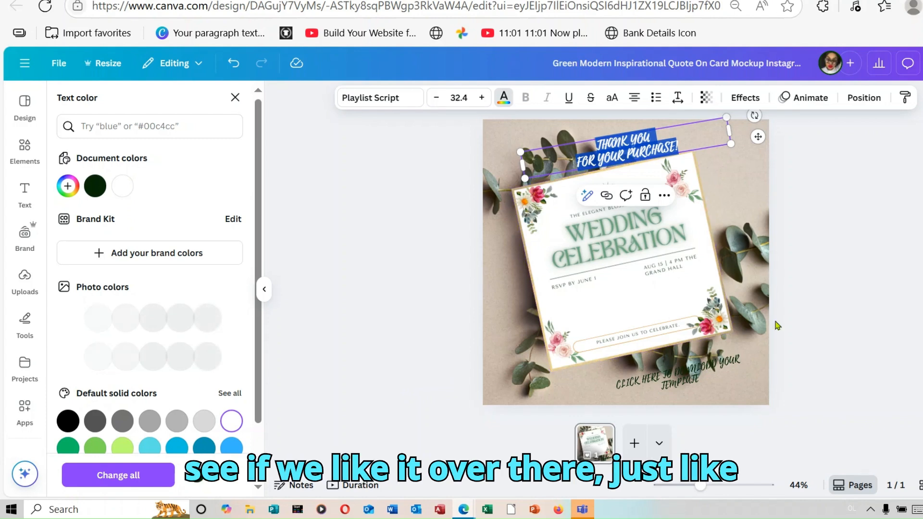
pyautogui.click(778, 326)
pyautogui.click(846, 326)
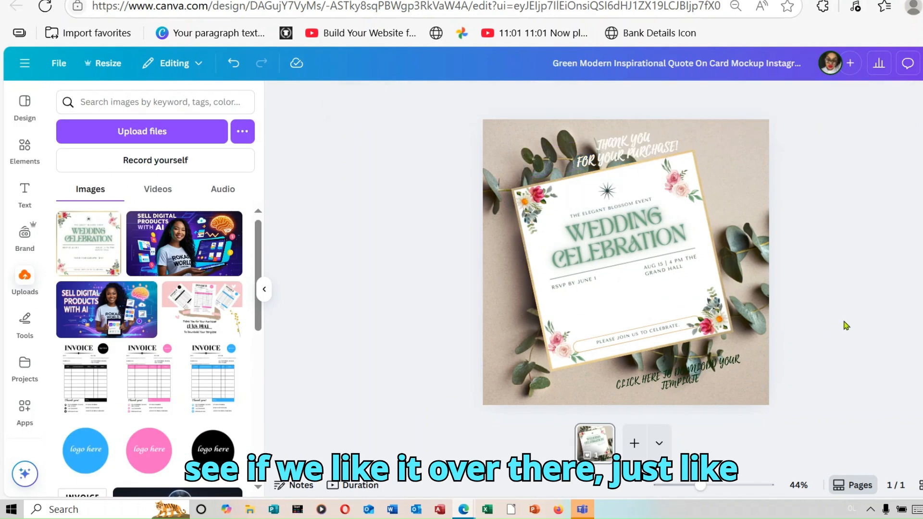
# Step: Apply an Outline effect in the document's very dark green to "THANK YOU FOR YOUR PURCHASE!" and increase its thickness
pyautogui.click(677, 124)
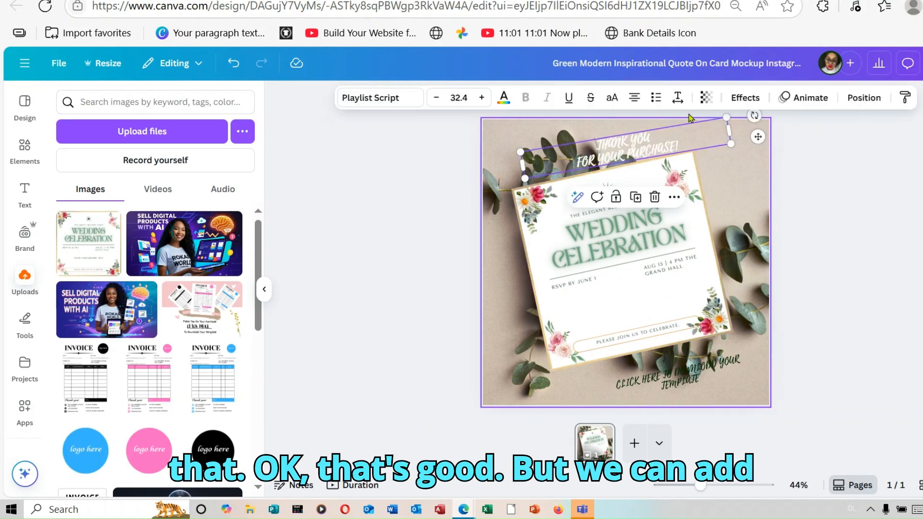
pyautogui.click(744, 100)
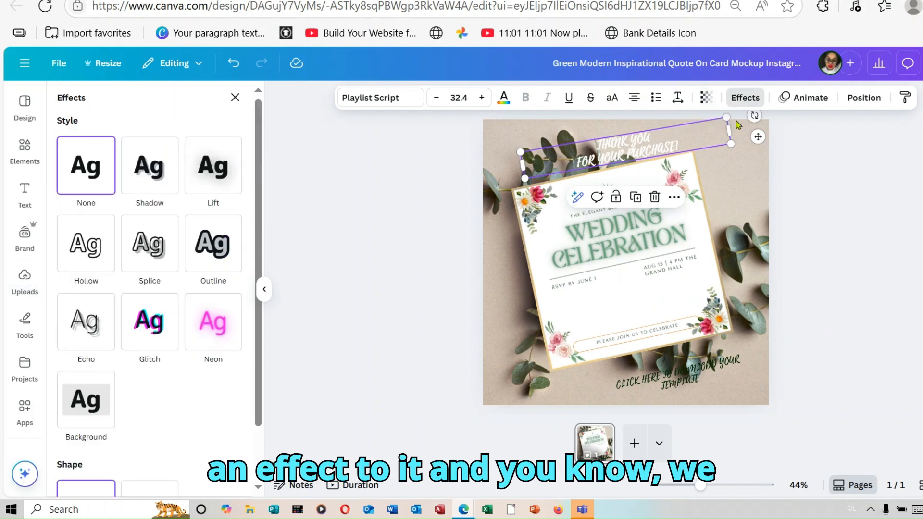
pyautogui.click(215, 268)
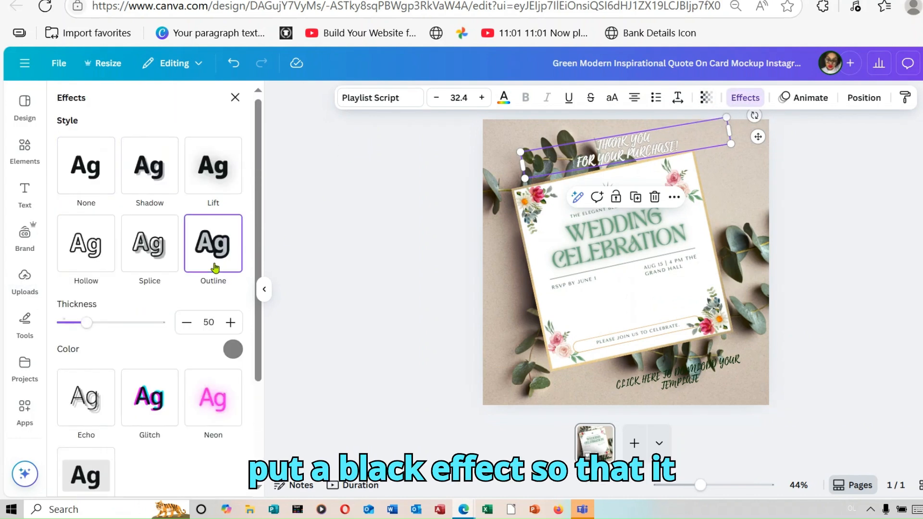
pyautogui.click(233, 349)
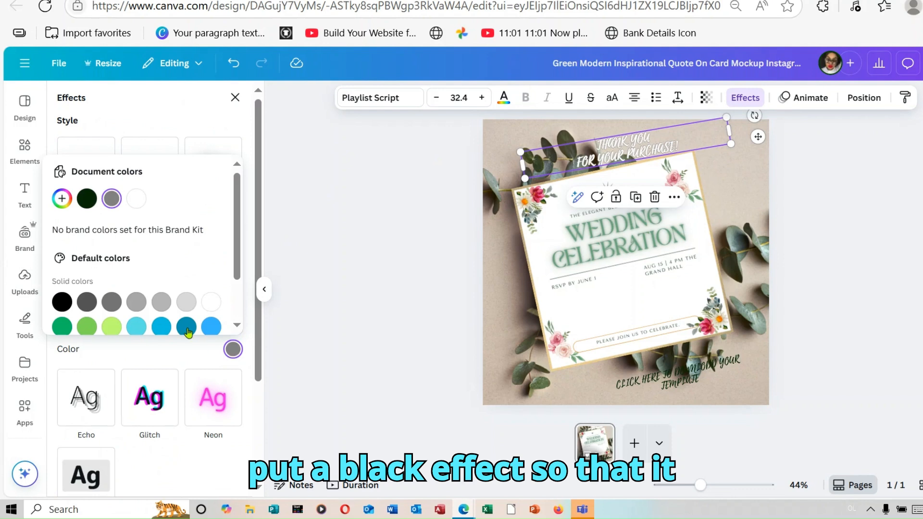
pyautogui.click(87, 199)
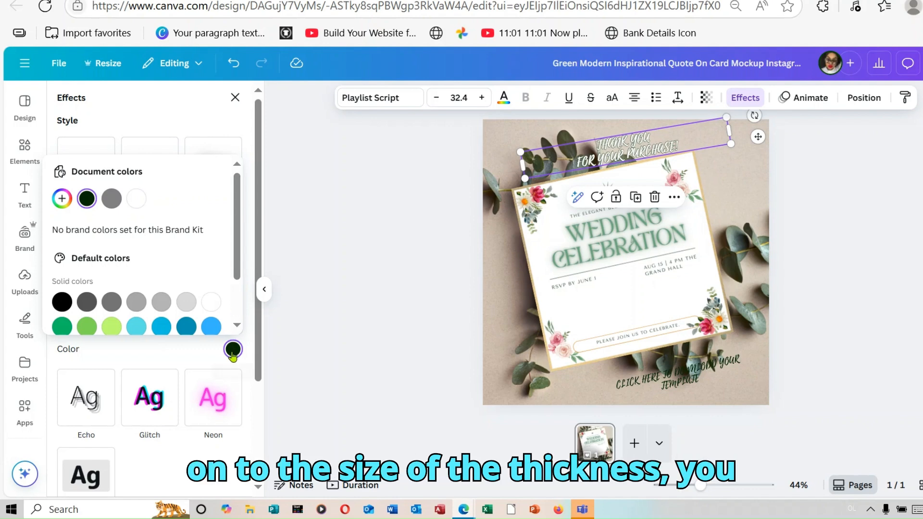
pyautogui.click(256, 360)
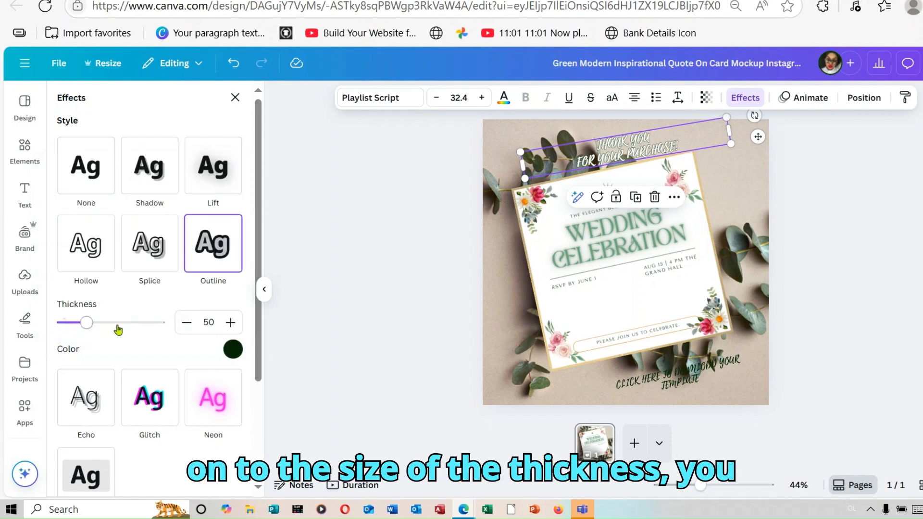
pyautogui.moveTo(84, 322); pyautogui.dragTo(122, 323)
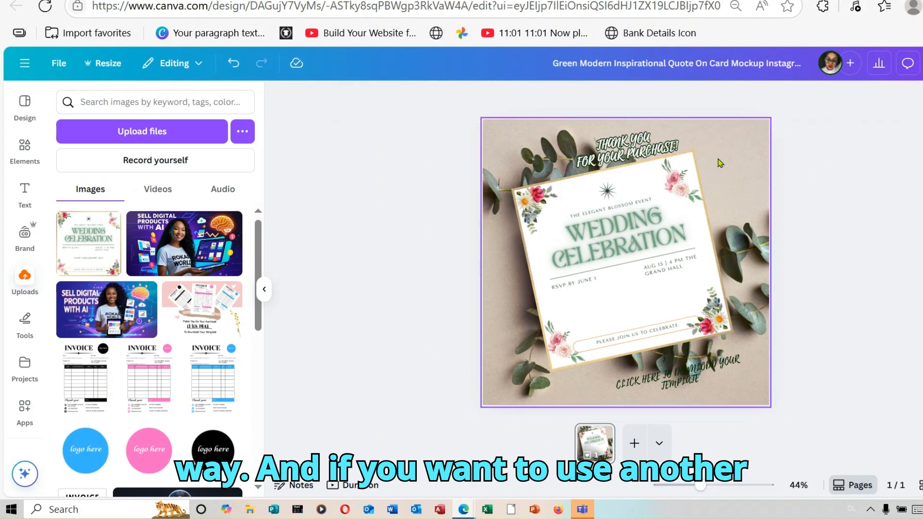
# Step: Enlarge "THANK YOU FOR YOUR PURCHASE!" to size 37.4 and position it just above the invitation's upper edge
pyautogui.moveTo(634, 143); pyautogui.dragTo(625, 132)
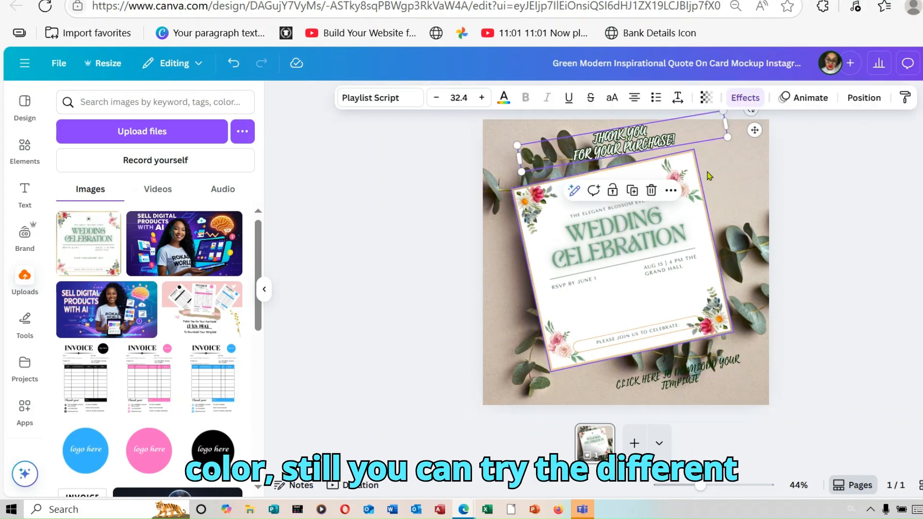
pyautogui.click(908, 194)
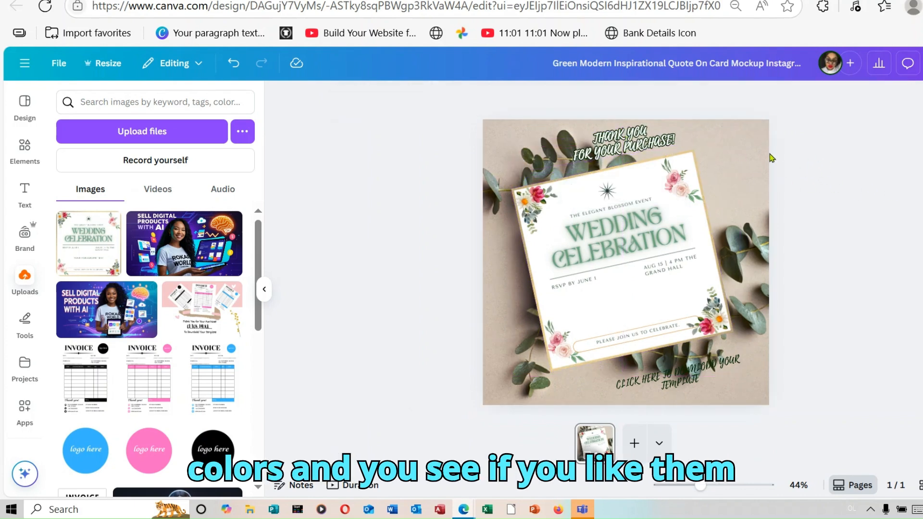
pyautogui.click(634, 133)
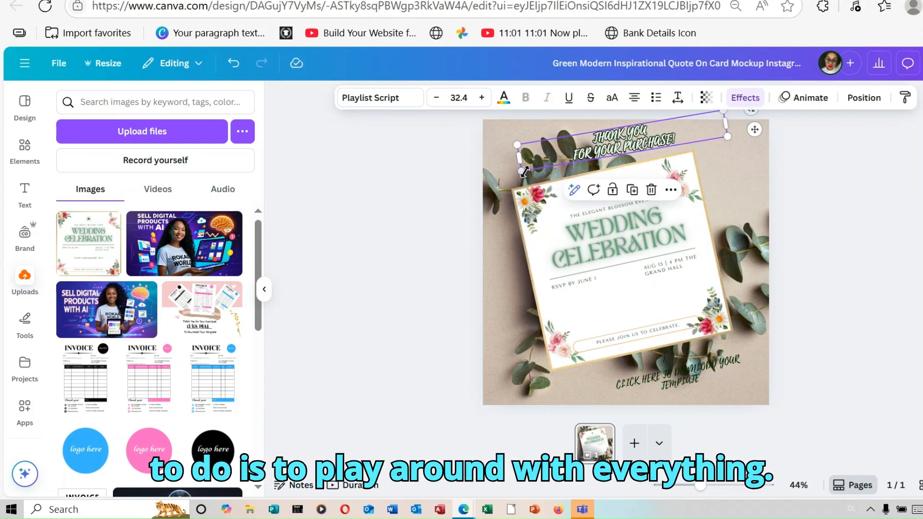
pyautogui.moveTo(524, 174); pyautogui.dragTo(502, 199)
pyautogui.moveTo(602, 150); pyautogui.dragTo(608, 150)
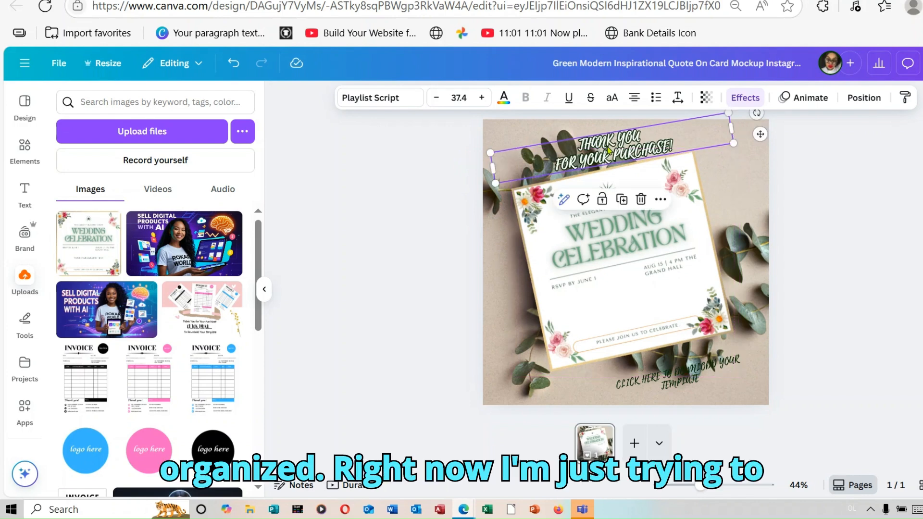
pyautogui.click(919, 236)
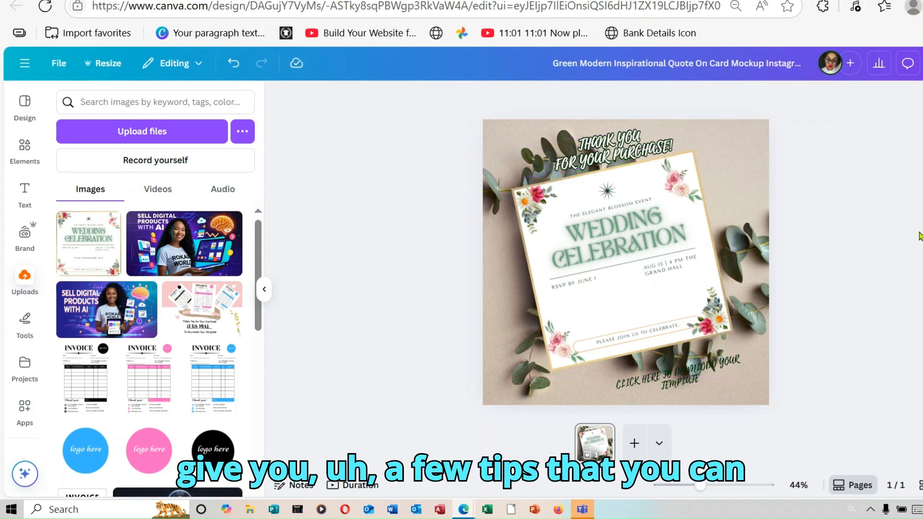
# Step: Move the "CLICK HERE TO DOWNLOAD YOUR TEMPLATE" text into the blank space on the invitation and open its link settings
pyautogui.moveTo(686, 388); pyautogui.dragTo(636, 301)
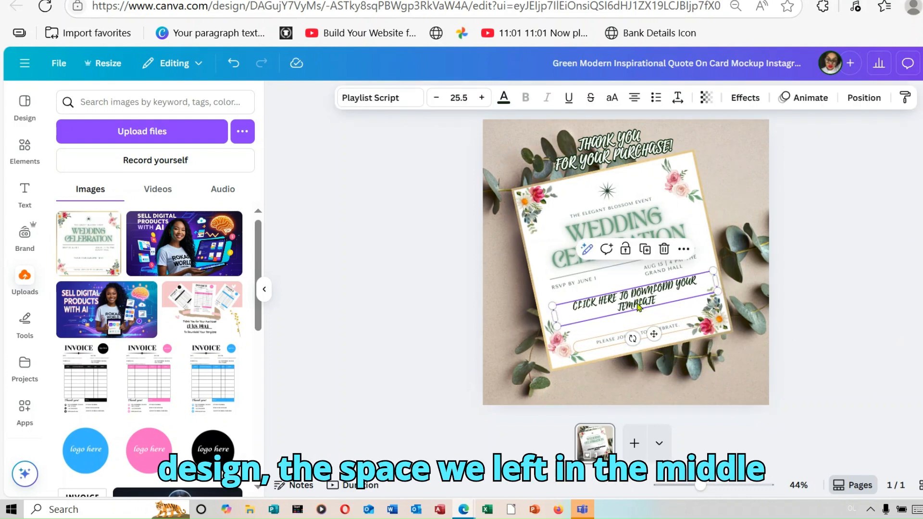
pyautogui.click(842, 289)
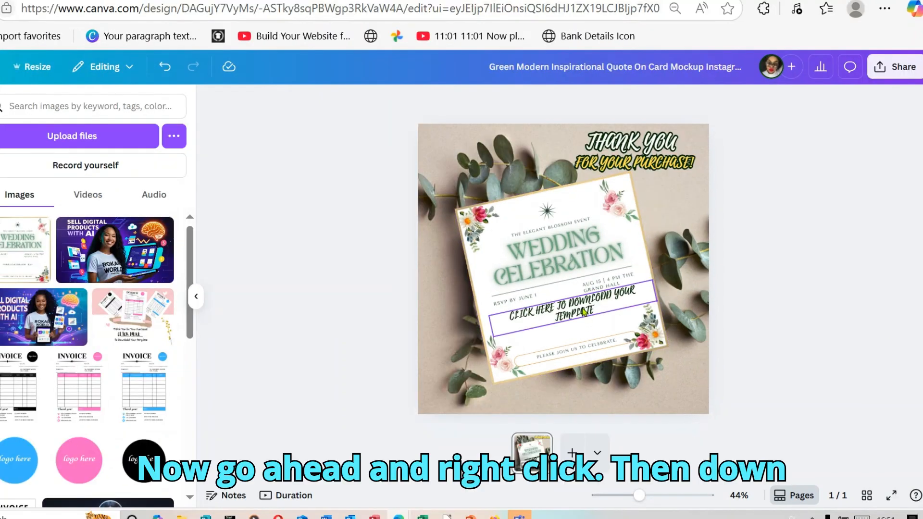
pyautogui.rightClick(584, 311)
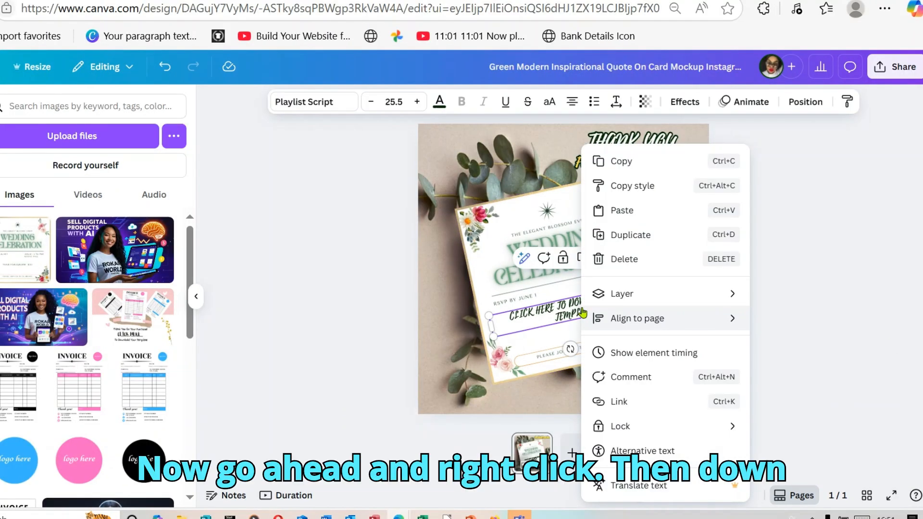
pyautogui.click(633, 398)
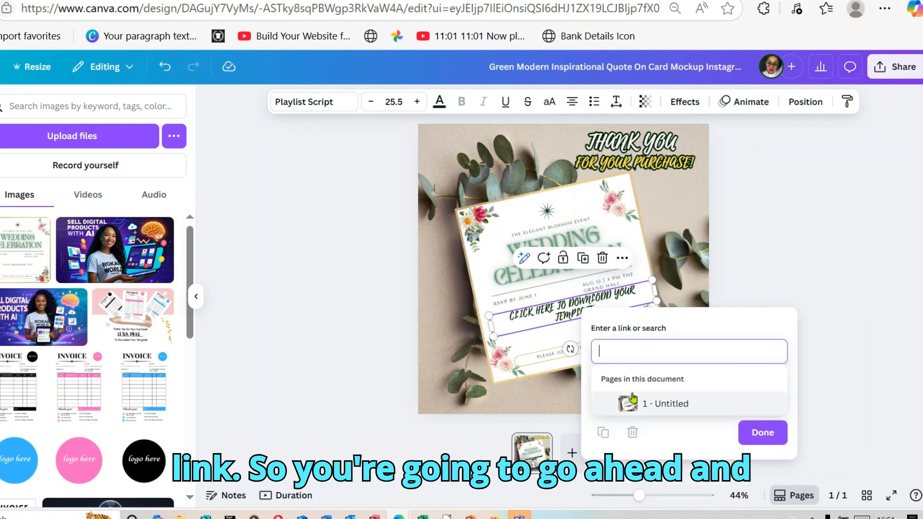
pyautogui.rightClick(635, 354)
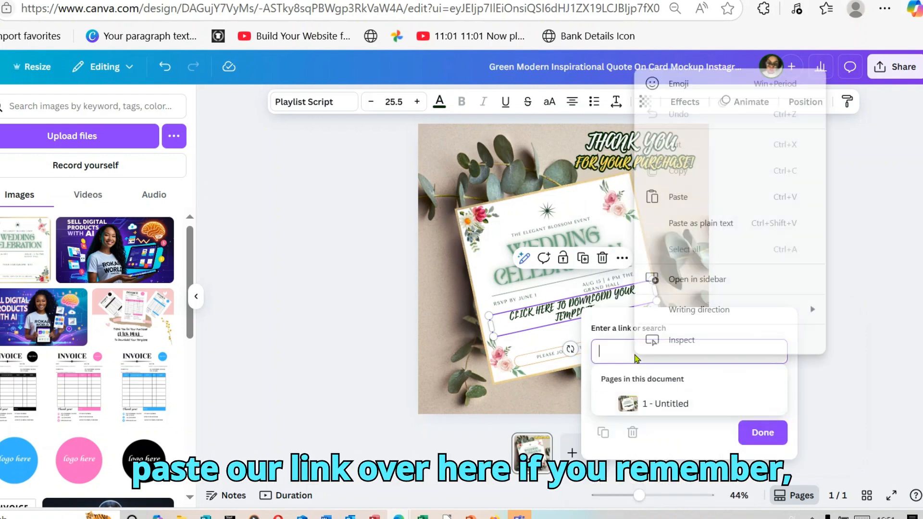
pyautogui.click(678, 197)
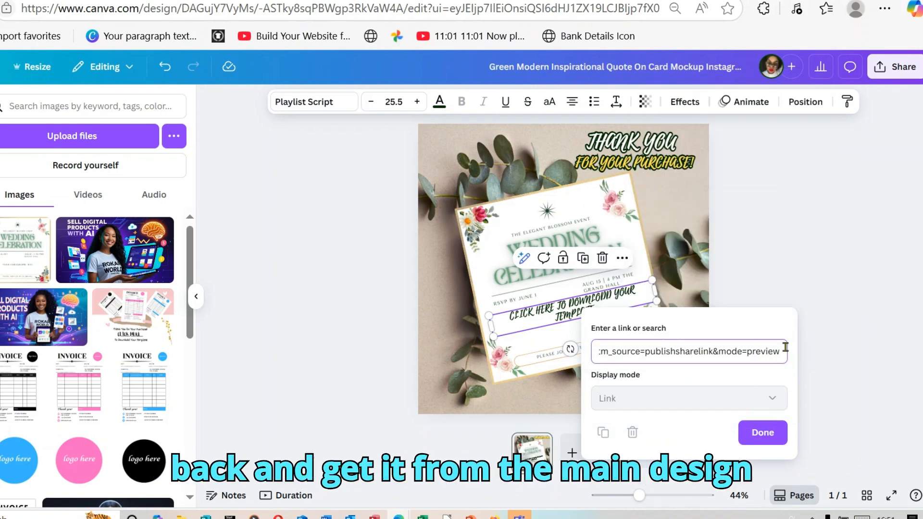
pyautogui.moveTo(783, 352); pyautogui.dragTo(425, 369)
pyautogui.press('BackSpace')
pyautogui.press('BackSpace')
pyautogui.press('BackSpace')
pyautogui.press('BackSpace')
pyautogui.press('BackSpace')
pyautogui.press('BackSpace')
pyautogui.press('BackSpace')
pyautogui.press('BackSpace')
pyautogui.press('BackSpace')
pyautogui.press('BackSpace')
pyautogui.press('BackSpace')
pyautogui.press('BackSpace')
pyautogui.press('BackSpace')
pyautogui.press('BackSpace')
pyautogui.press('BackSpace')
pyautogui.press('BackSpace')
pyautogui.press('BackSpace')
pyautogui.press('BackSpace')
pyautogui.press('BackSpace')
pyautogui.press('BackSpace')
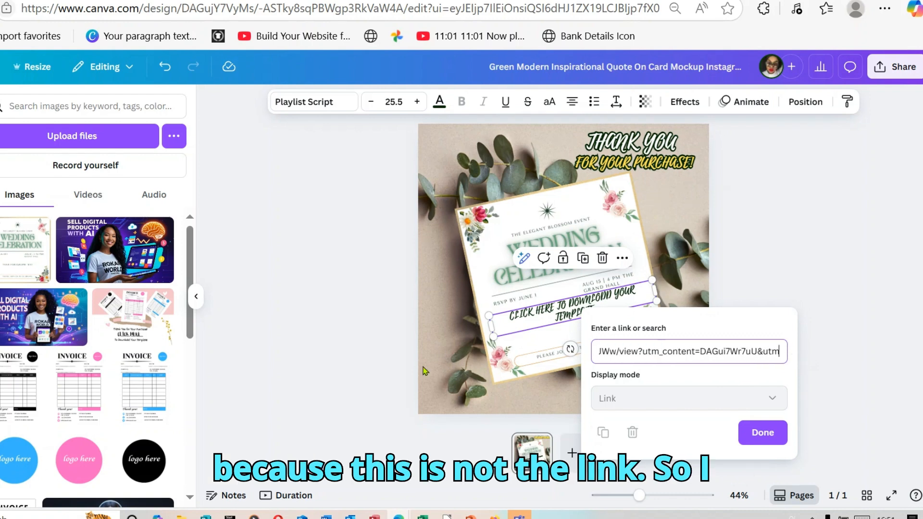
pyautogui.press('BackSpace')
pyautogui.press('BackSpace')
pyautogui.press('BackSpace')
pyautogui.press('BackSpace')
pyautogui.press('BackSpace')
pyautogui.press('BackSpace')
pyautogui.press('BackSpace')
pyautogui.press('BackSpace')
pyautogui.press('BackSpace')
pyautogui.press('BackSpace')
pyautogui.press('BackSpace')
pyautogui.press('BackSpace')
pyautogui.press('BackSpace')
pyautogui.press('BackSpace')
pyautogui.press('BackSpace')
pyautogui.press('BackSpace')
pyautogui.press('BackSpace')
pyautogui.press('BackSpace')
pyautogui.press('BackSpace')
pyautogui.press('BackSpace')
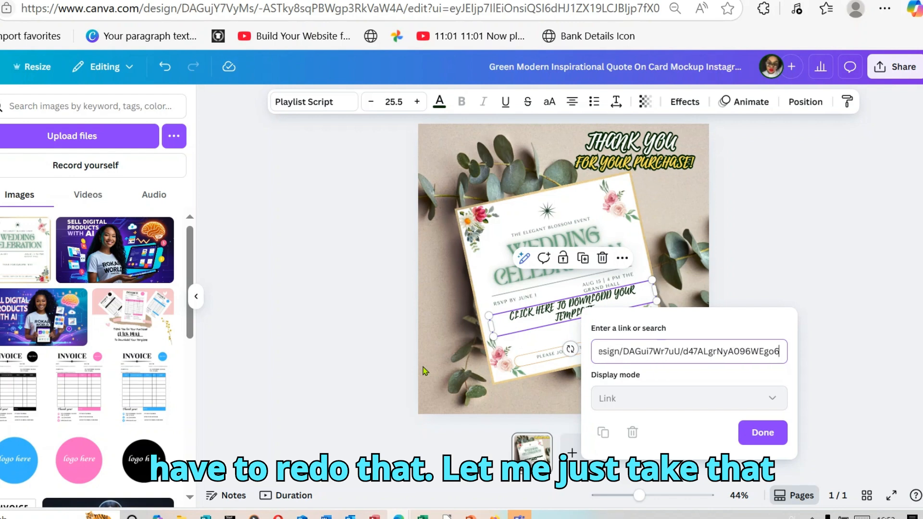
pyautogui.press('BackSpace')
pyautogui.press('BackSpace')
pyautogui.press('BackSpace')
pyautogui.press('BackSpace')
pyautogui.press('BackSpace')
pyautogui.press('BackSpace')
pyautogui.press('BackSpace')
pyautogui.press('BackSpace')
pyautogui.press('BackSpace')
pyautogui.press('BackSpace')
pyautogui.press('BackSpace')
pyautogui.press('BackSpace')
pyautogui.press('BackSpace')
pyautogui.press('BackSpace')
pyautogui.press('BackSpace')
pyautogui.press('BackSpace')
pyautogui.press('BackSpace')
pyautogui.press('BackSpace')
pyautogui.press('BackSpace')
pyautogui.press('BackSpace')
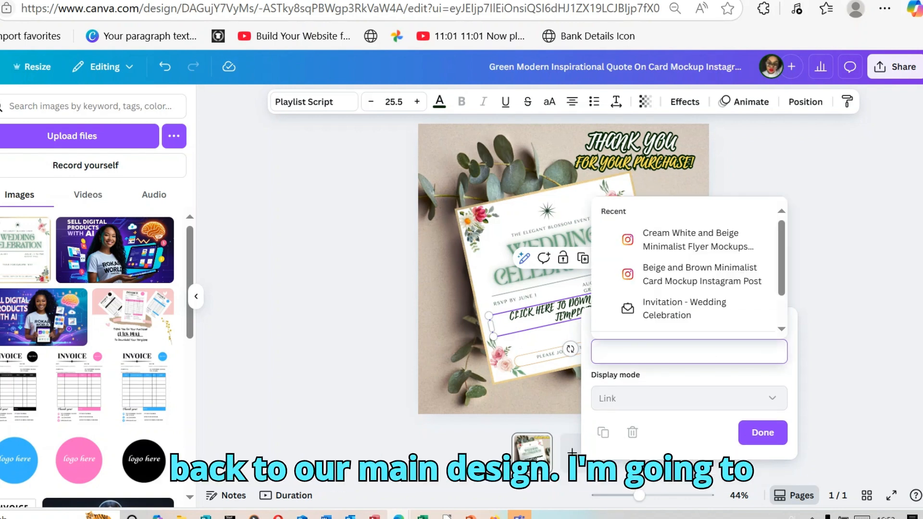
# Step: Copy the template link from the "Invitation - Wedding Celebration" design and attach it to the mockup's "CLICK HERE TO DOWNLOAD YOUR TEMPLATE" text
pyautogui.click(601, 0)
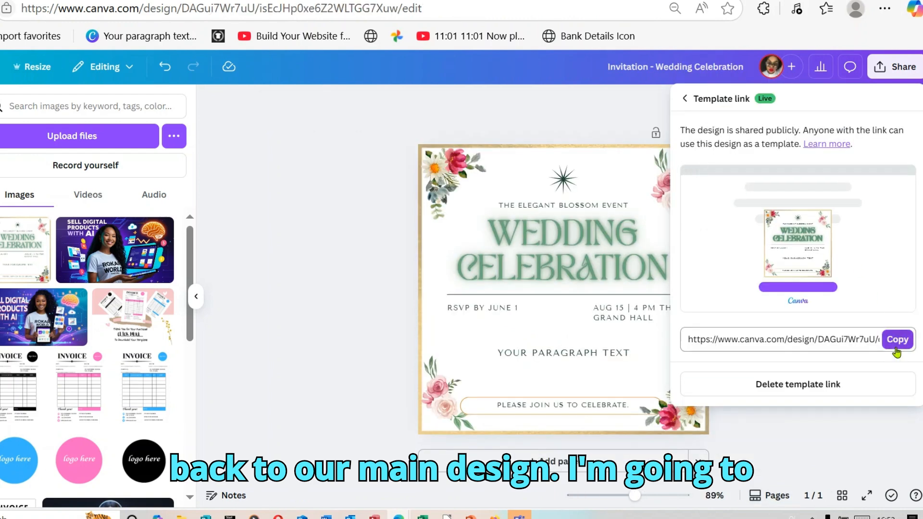
pyautogui.click(896, 342)
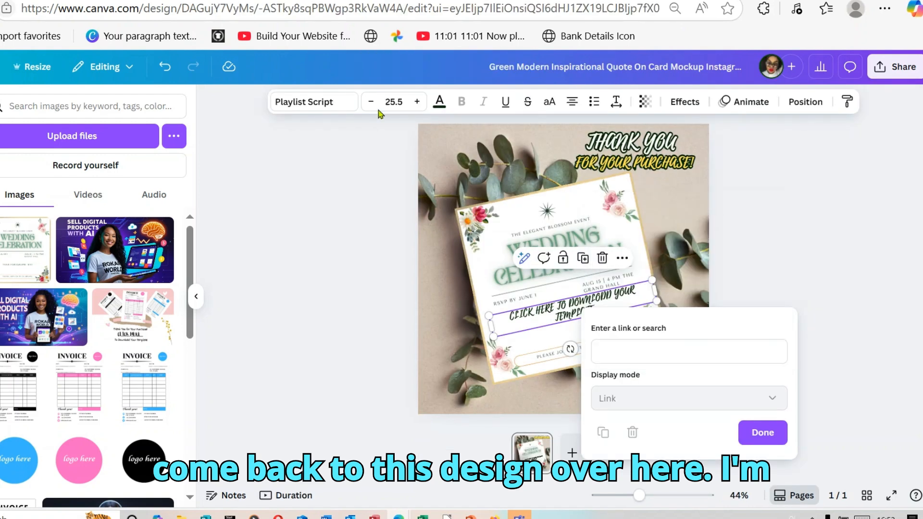
pyautogui.rightClick(617, 355)
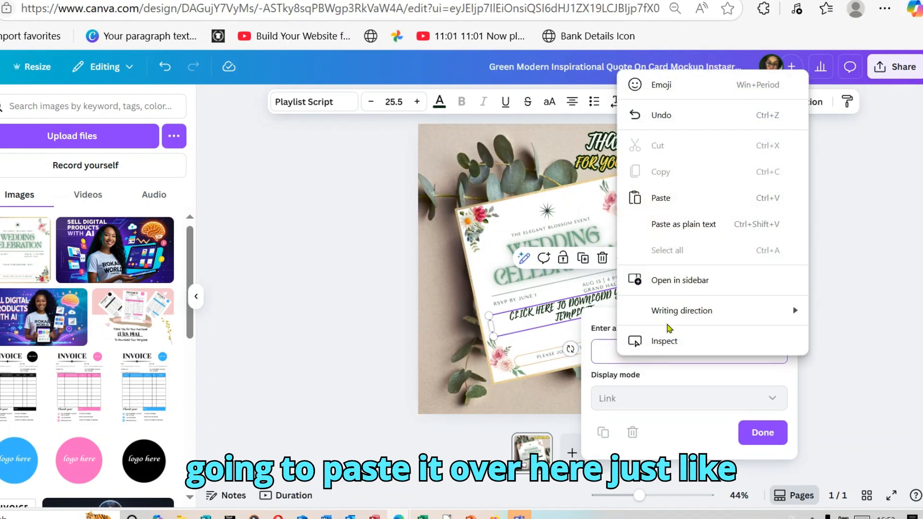
pyautogui.click(668, 199)
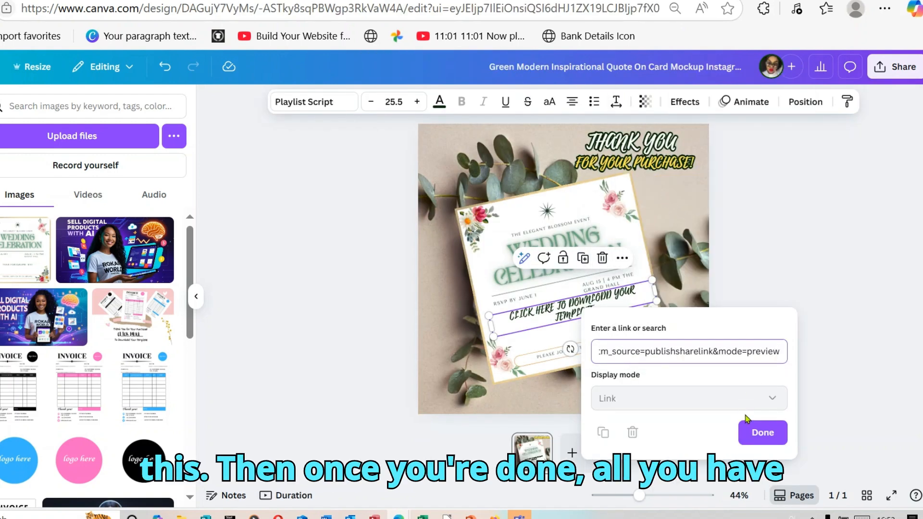
pyautogui.click(769, 432)
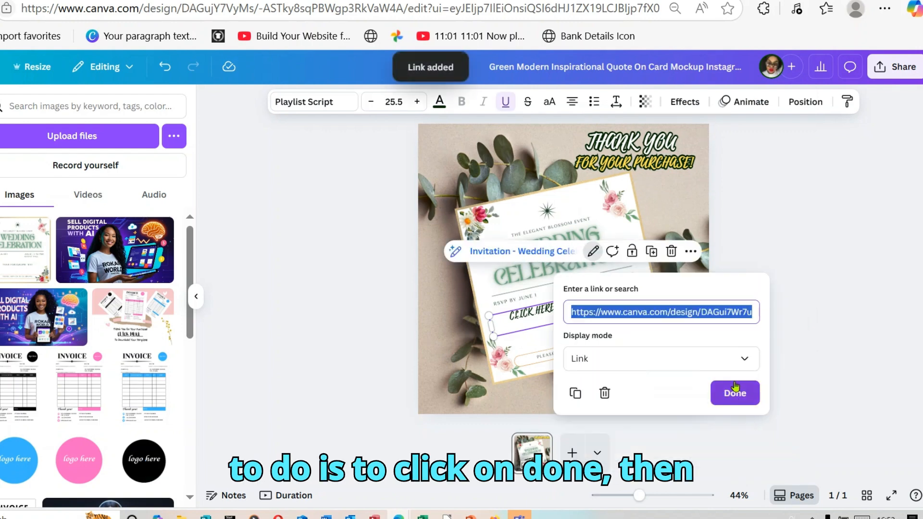
pyautogui.click(734, 393)
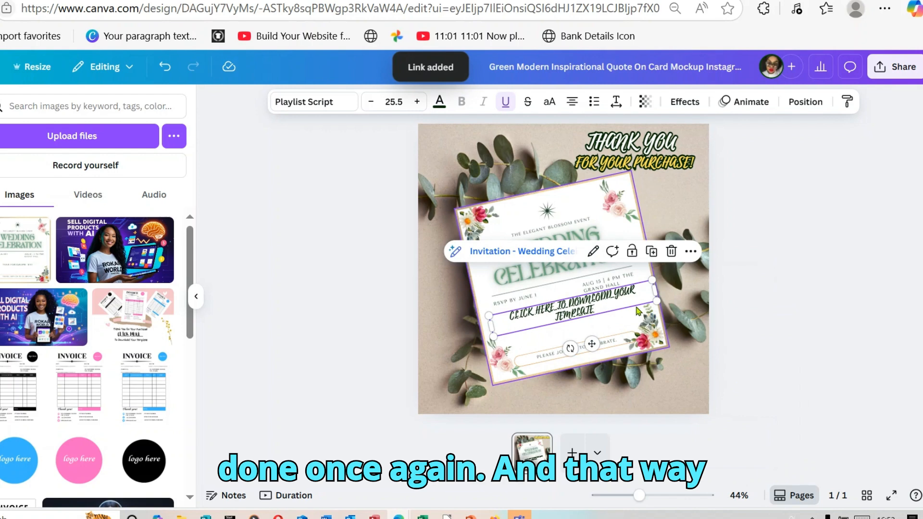
# Step: Nudge the linked "CLICK HERE TO DOWNLOAD YOUR TEMPLATE" text slightly lower within the invitation's blank space
pyautogui.click(754, 299)
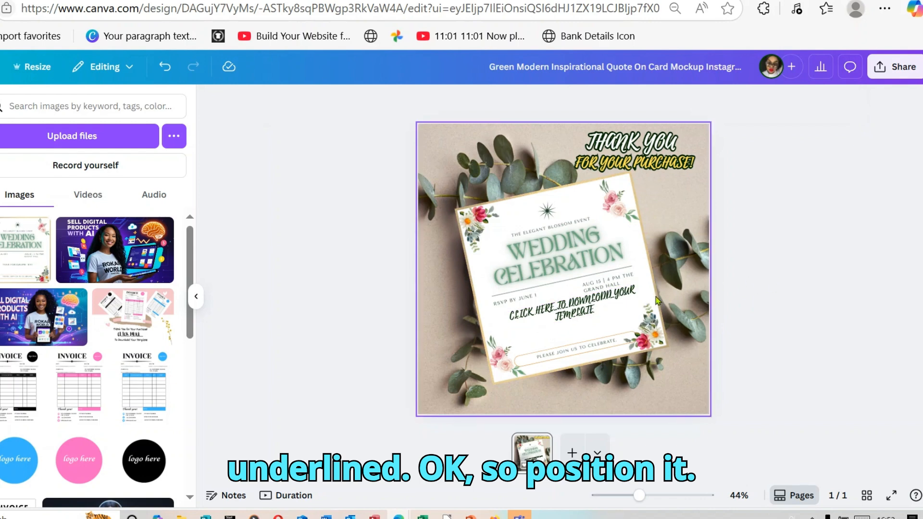
pyautogui.click(581, 315)
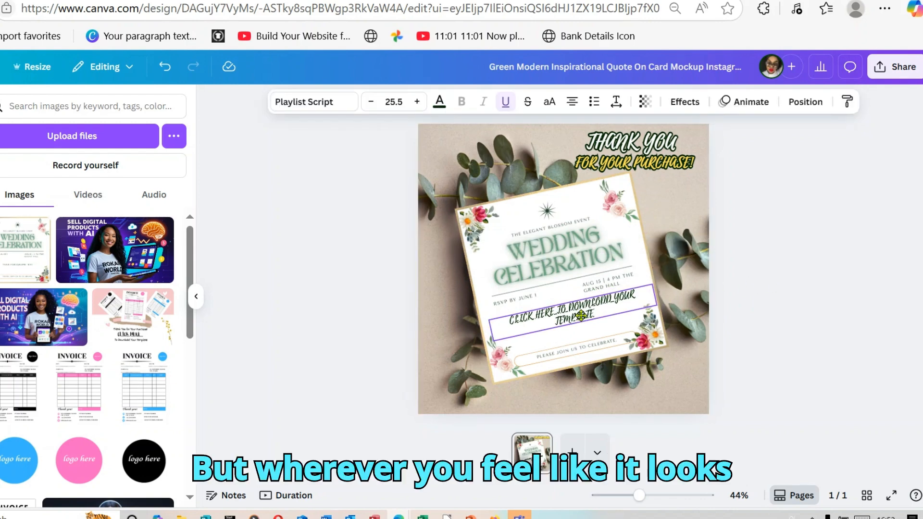
pyautogui.moveTo(581, 315); pyautogui.dragTo(583, 319)
pyautogui.click(864, 318)
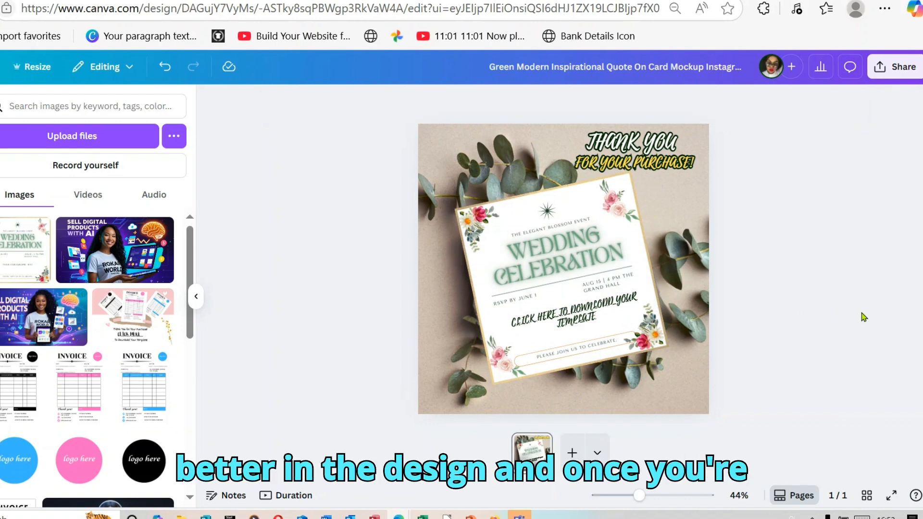
# Step: Download the mockup design with the file type set to PDF Print
pyautogui.click(903, 70)
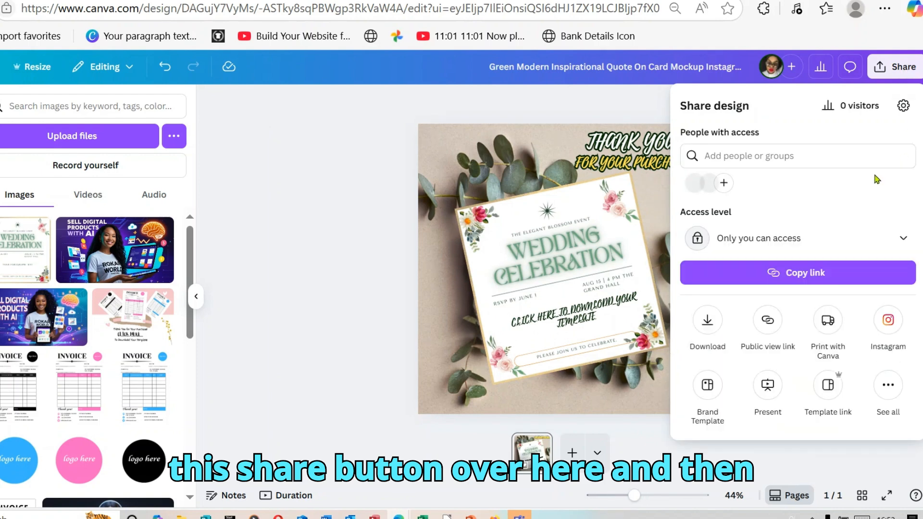
pyautogui.click(715, 330)
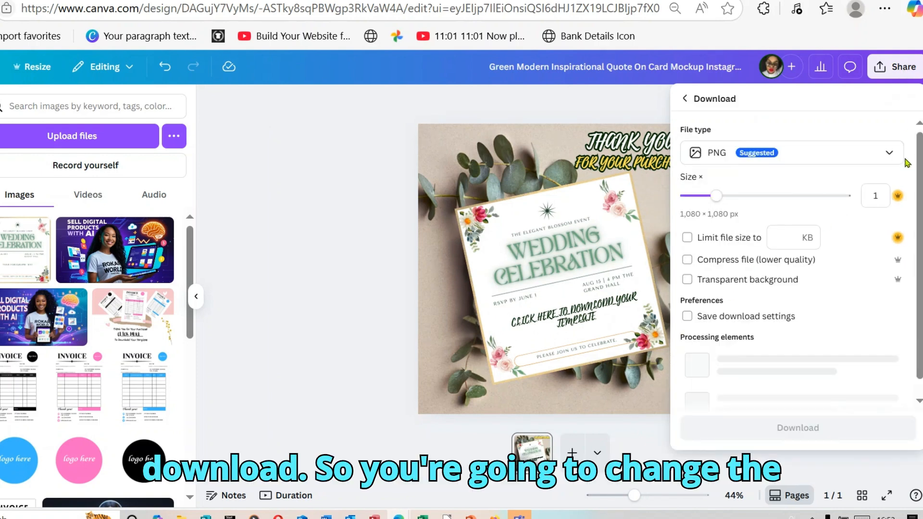
pyautogui.click(890, 155)
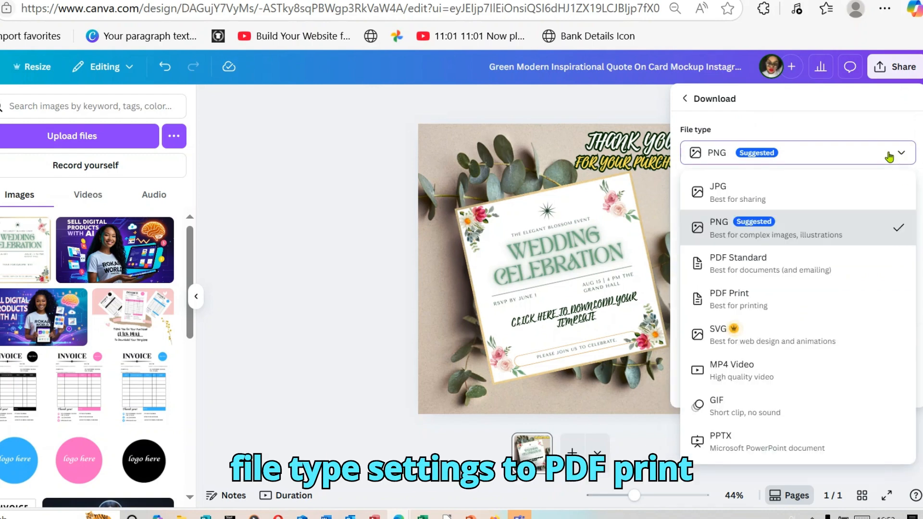
pyautogui.click(764, 299)
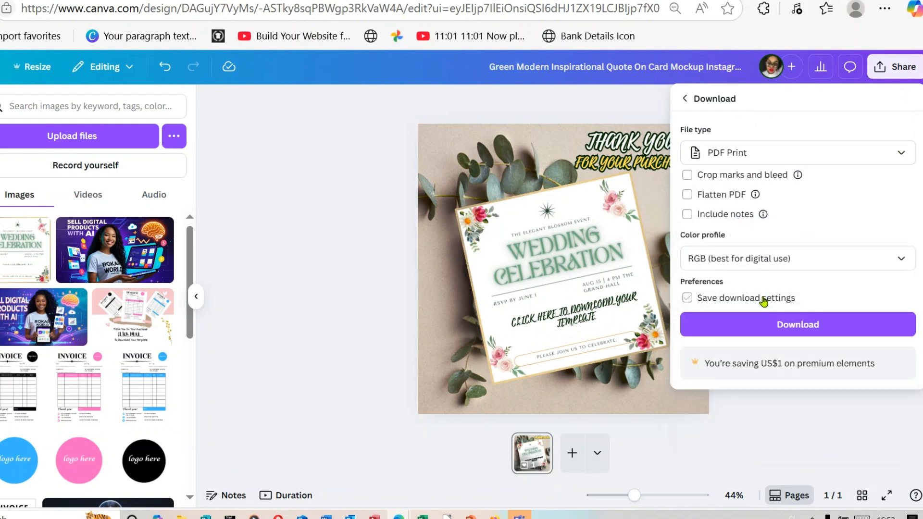
pyautogui.click(768, 325)
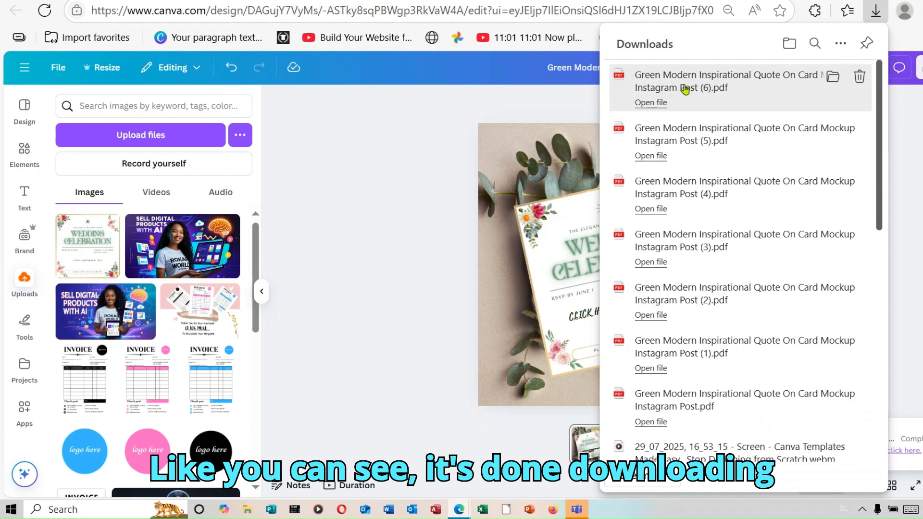
# Step: Open the newest downloaded mockup PDF and follow its template download link to the template page's editing options
pyautogui.click(662, 105)
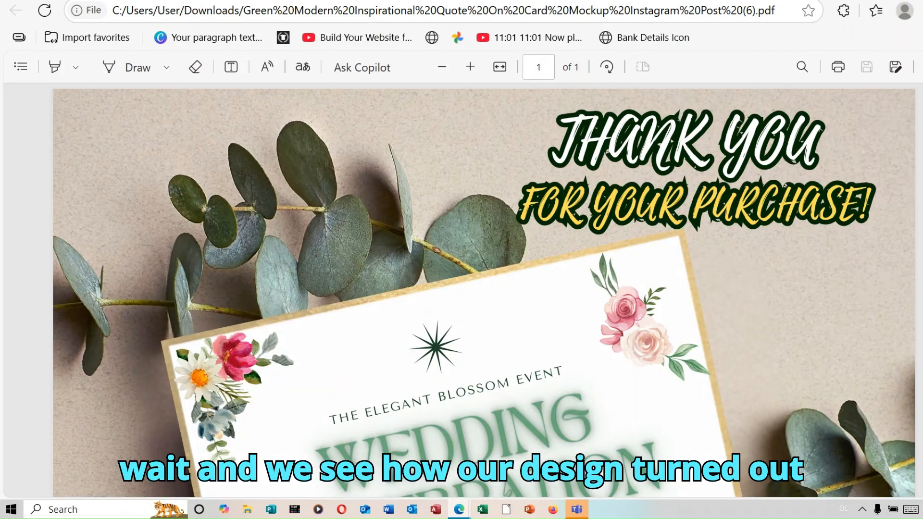
pyautogui.scroll(-5, 483, 290)
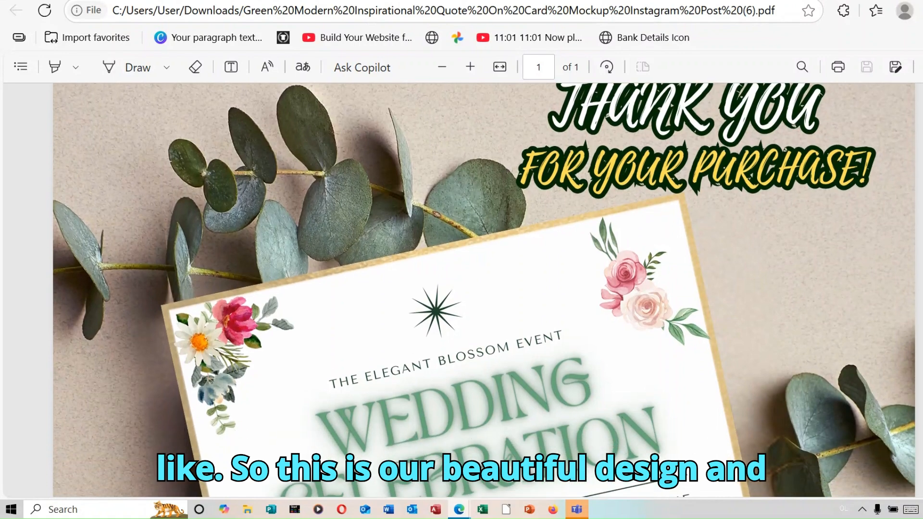
pyautogui.scroll(-5, 483, 290)
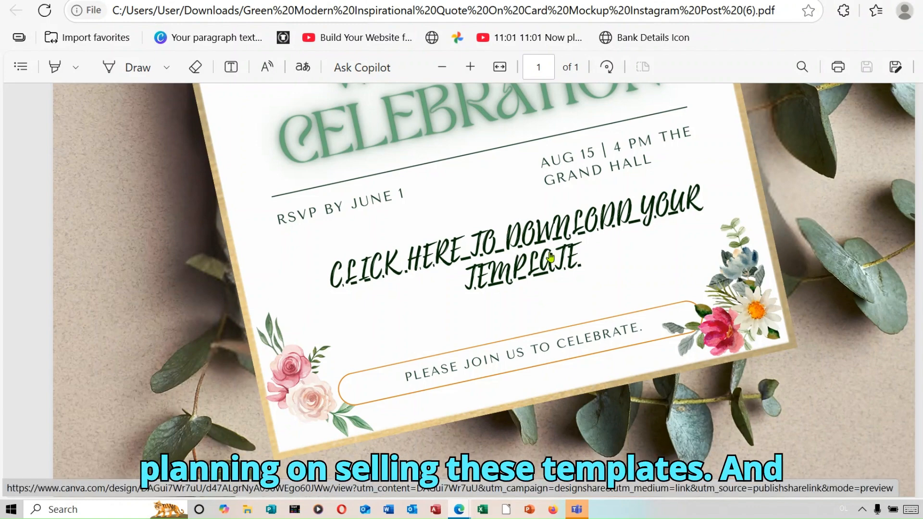
pyautogui.click(529, 240)
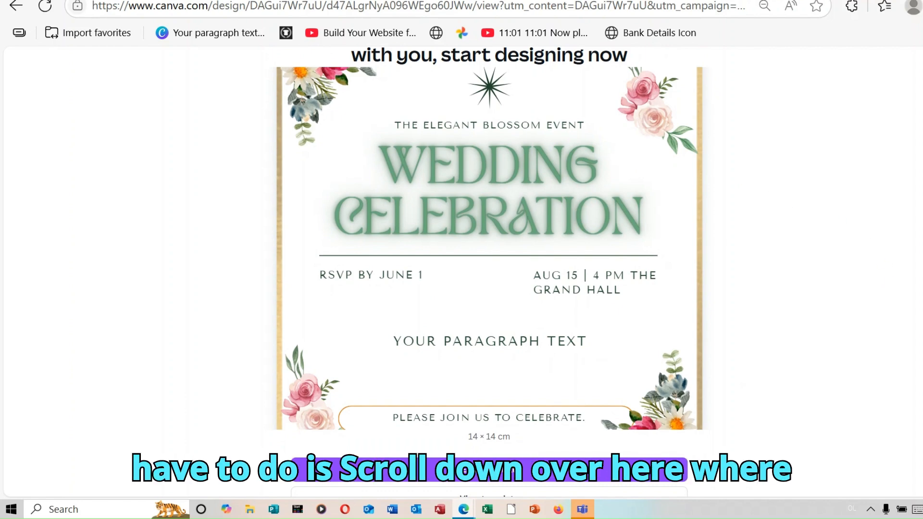
pyautogui.scroll(-2, 490, 272)
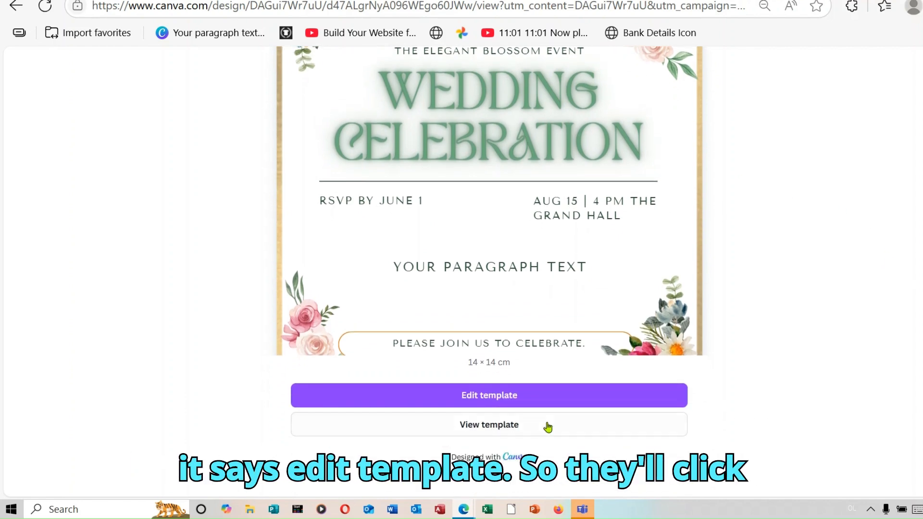